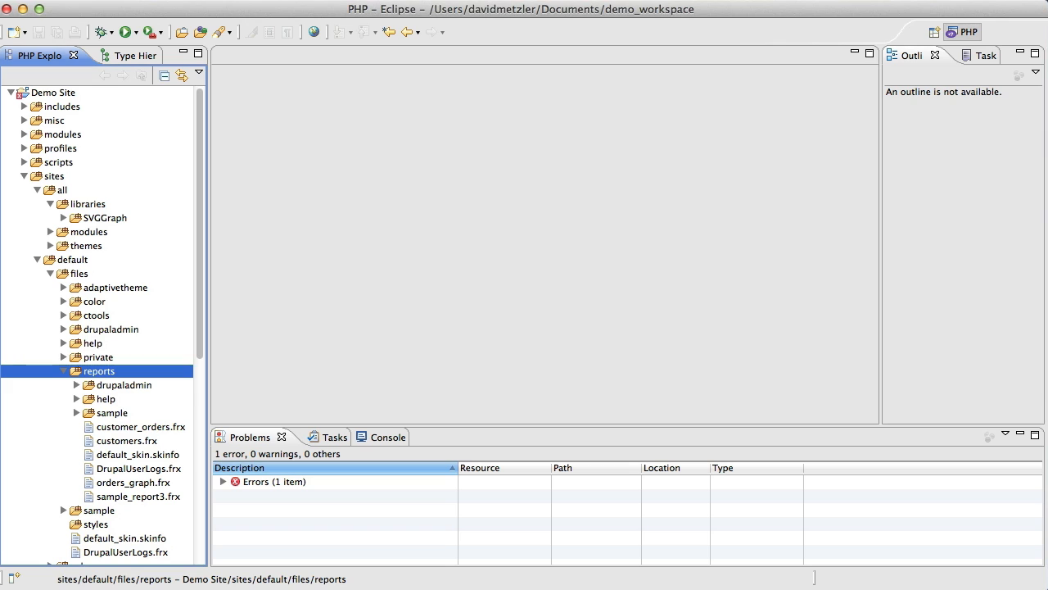
Duplicate default_skin.skinfo within the reports folder, naming the copy demo.skinfo.
{"action": "right_click", "coordinate": [88, 375]}
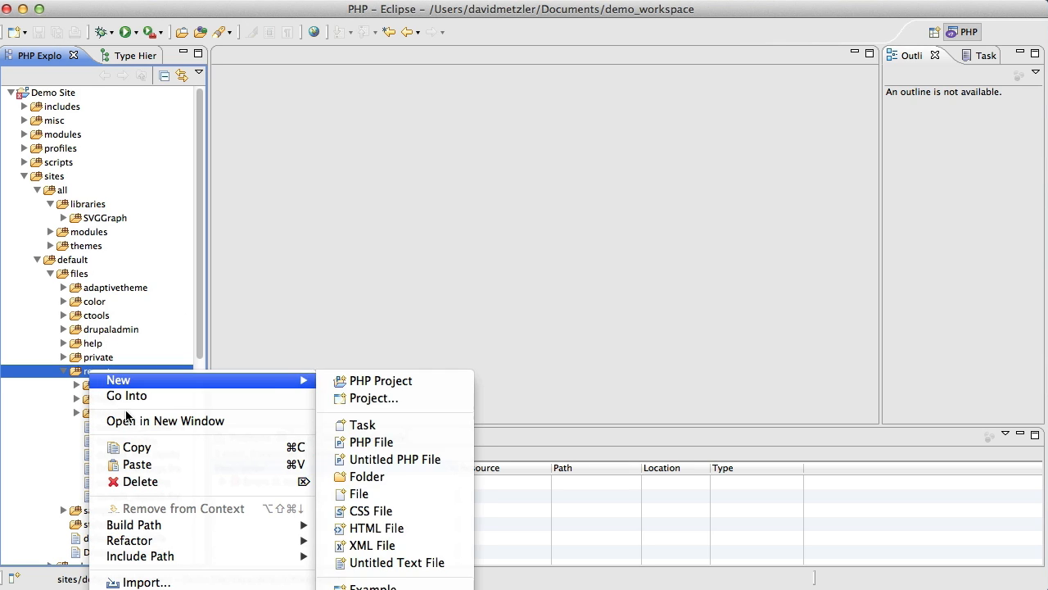
{"action": "key", "text": "Escape"}
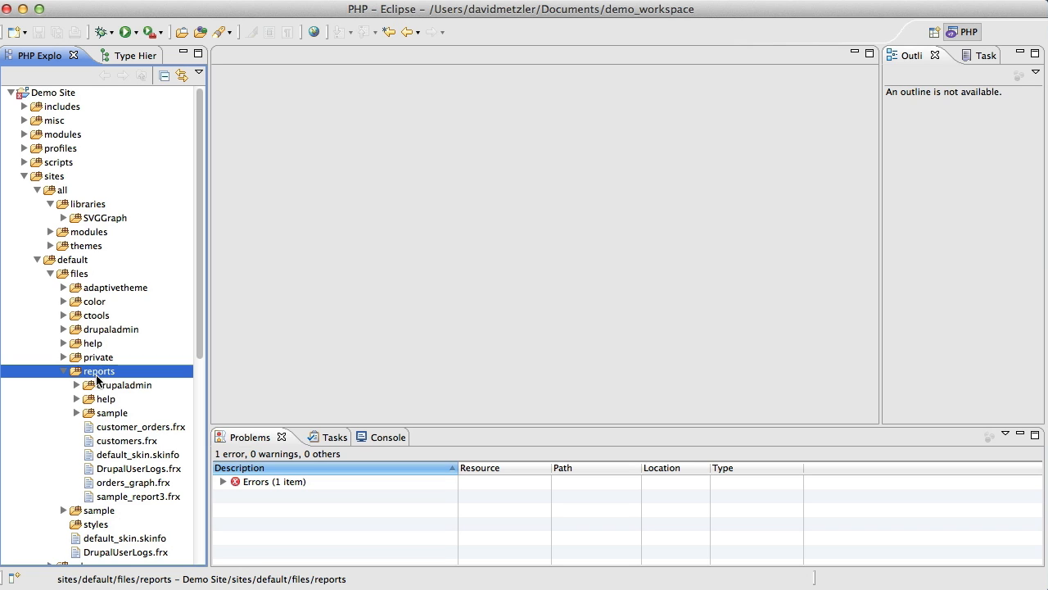
{"action": "right_click", "coordinate": [112, 454]}
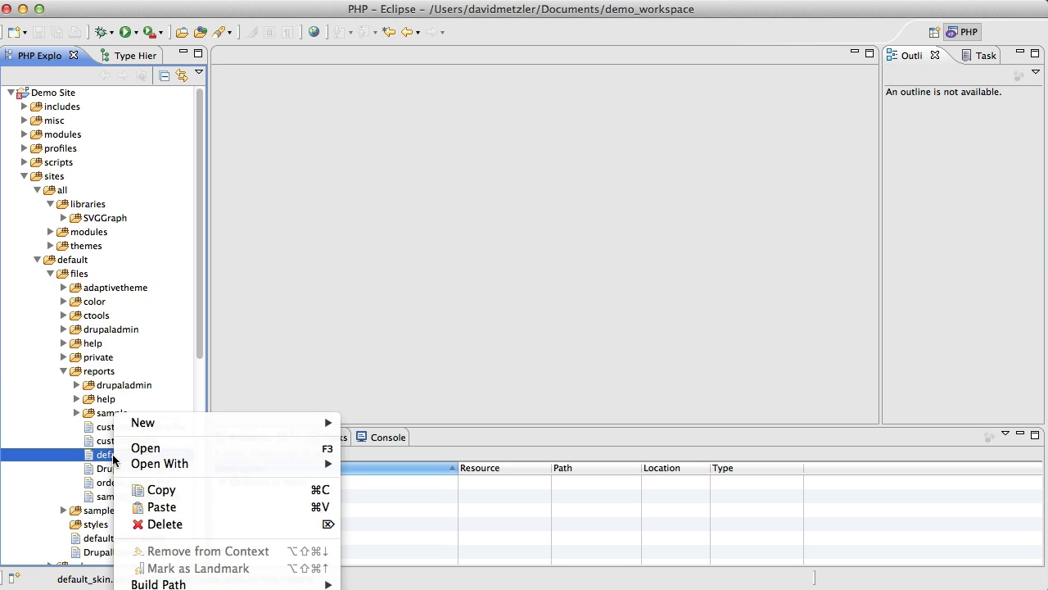
{"action": "left_click", "coordinate": [154, 491]}
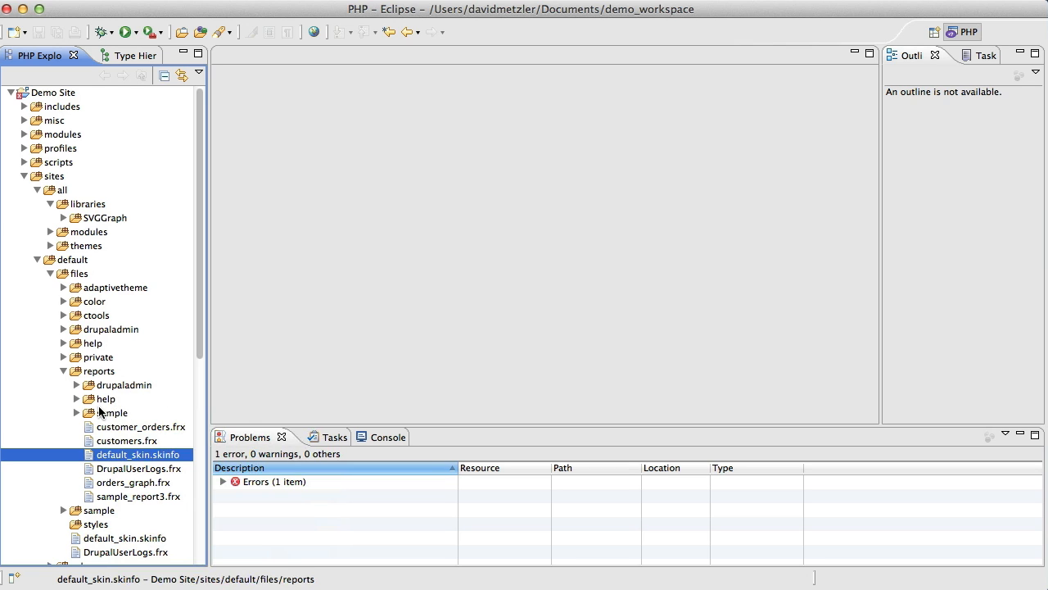
{"action": "right_click", "coordinate": [90, 371]}
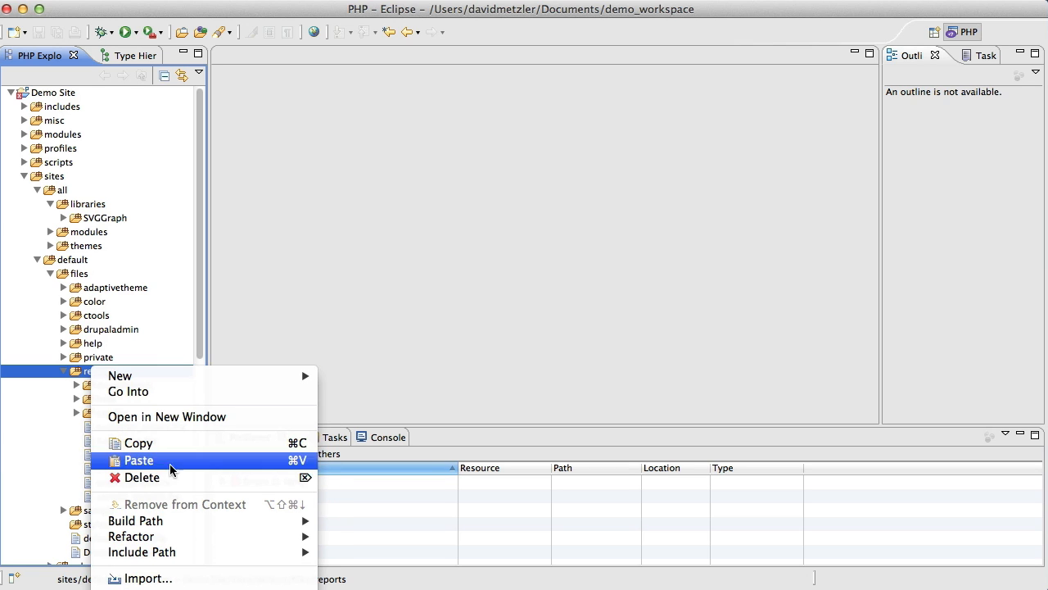
{"action": "mouse_move", "coordinate": [188, 552]}
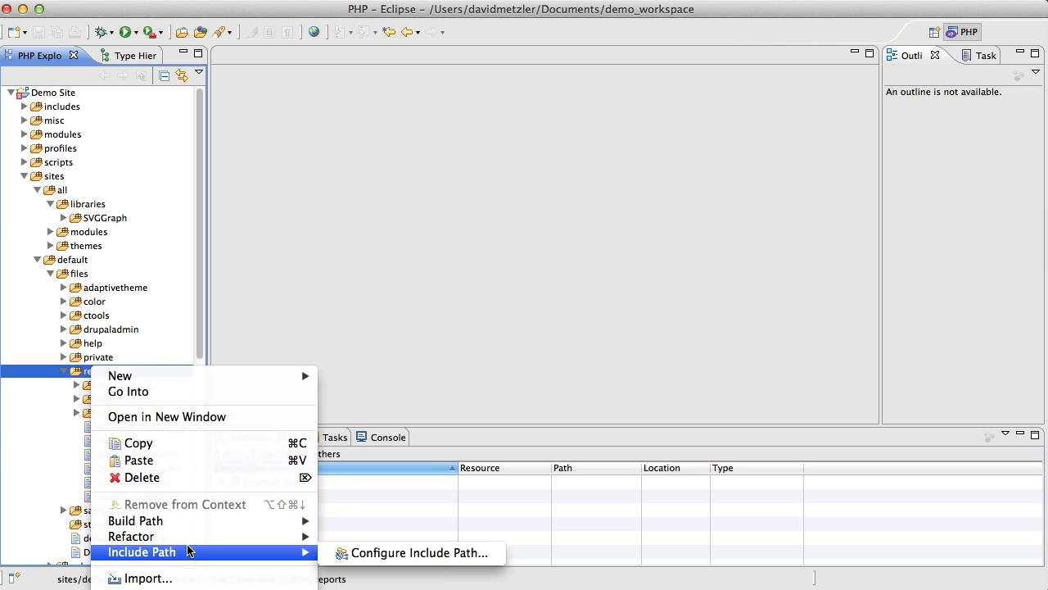
{"action": "left_click", "coordinate": [139, 460]}
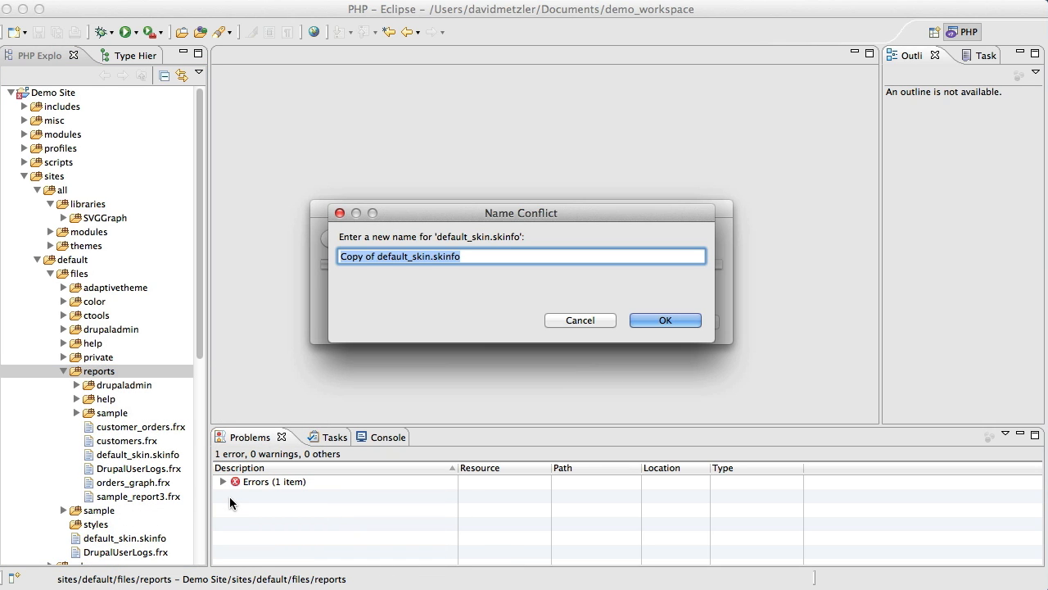
{"action": "type", "text": "demo"}
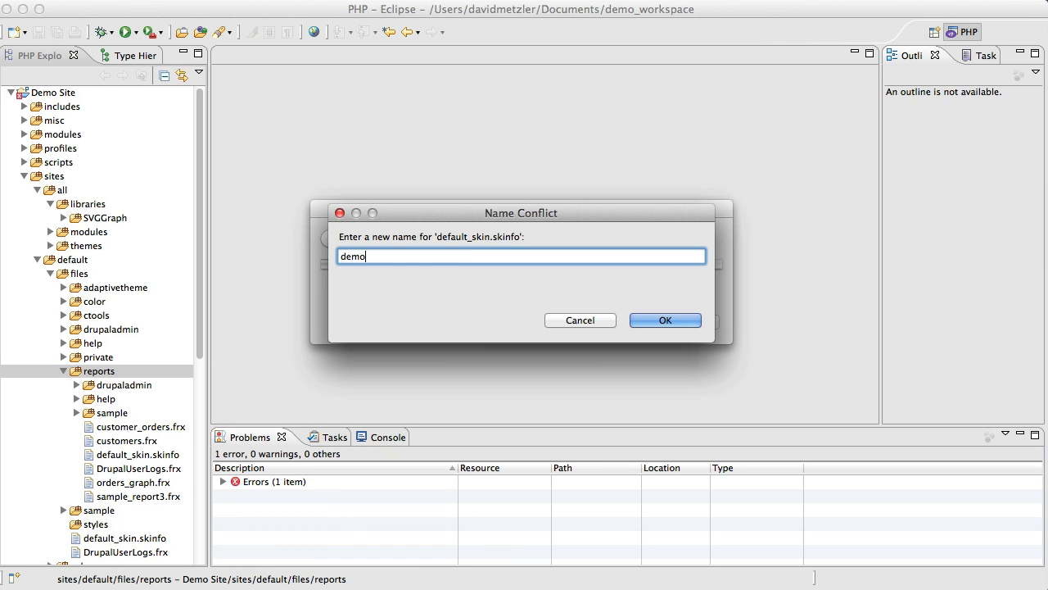
{"action": "type", "text": ".skinfo"}
{"action": "left_click", "coordinate": [661, 320]}
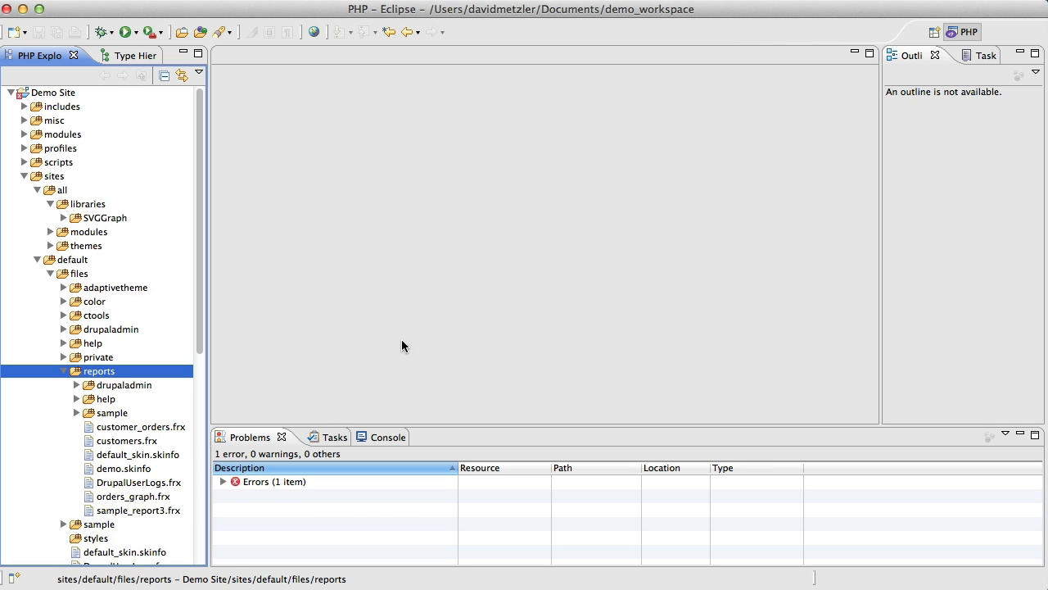
Open demo.skinfo and set its name to "Demo" and its description to "Demo Skin".
{"action": "left_click", "coordinate": [121, 456]}
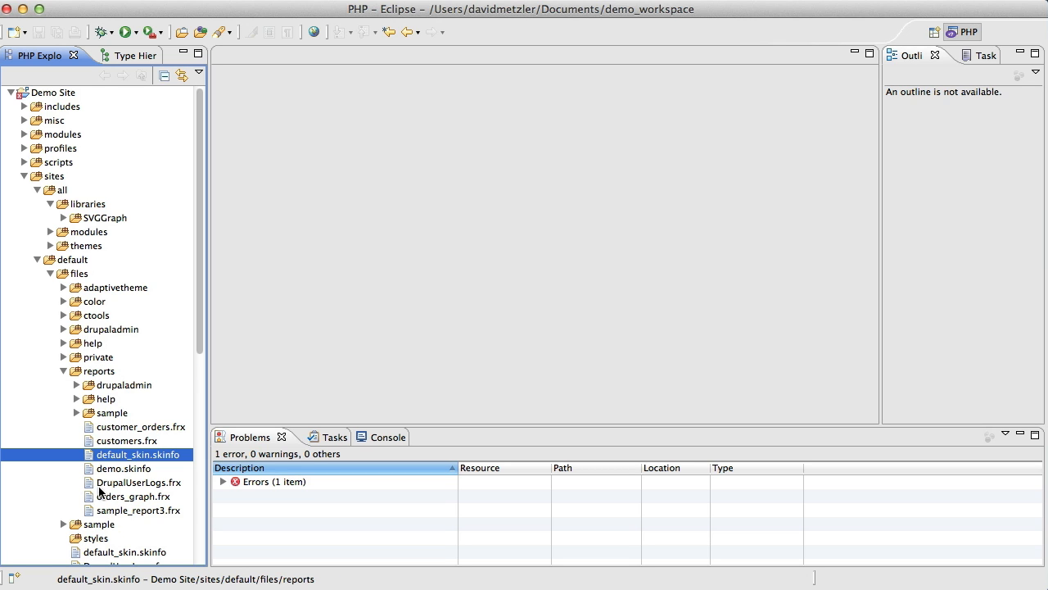
{"action": "double_click", "coordinate": [124, 470]}
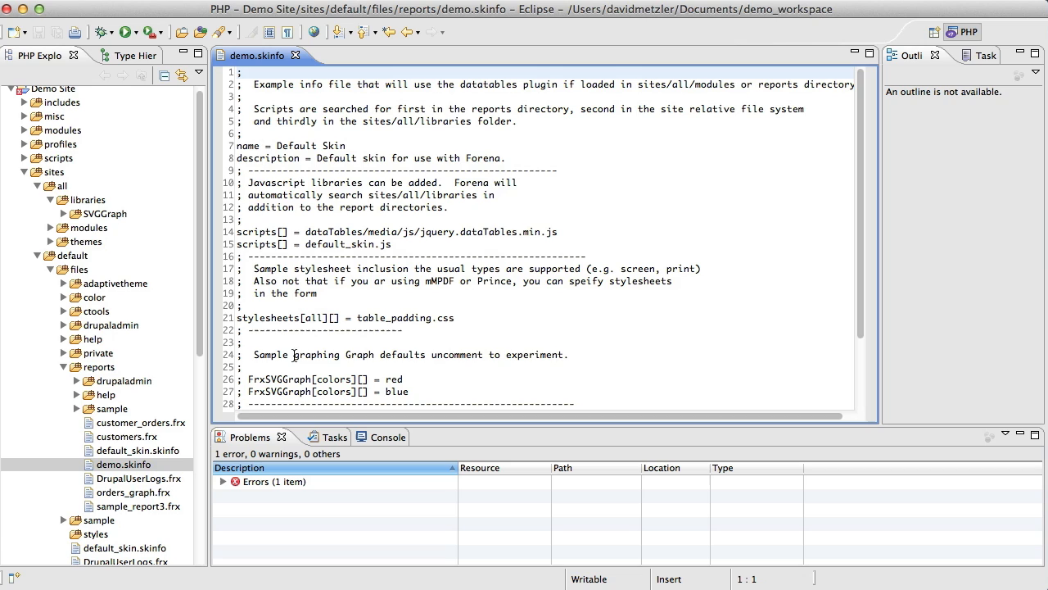
{"action": "left_click_drag", "start_coordinate": [276, 145], "coordinate": [354, 146]}
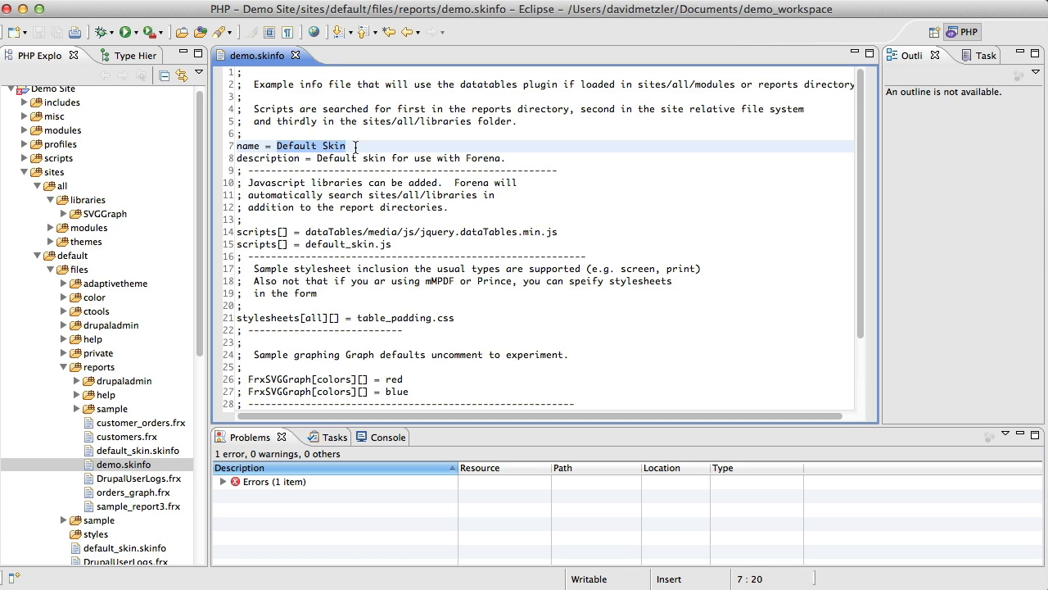
{"action": "type", "text": "MDemo"}
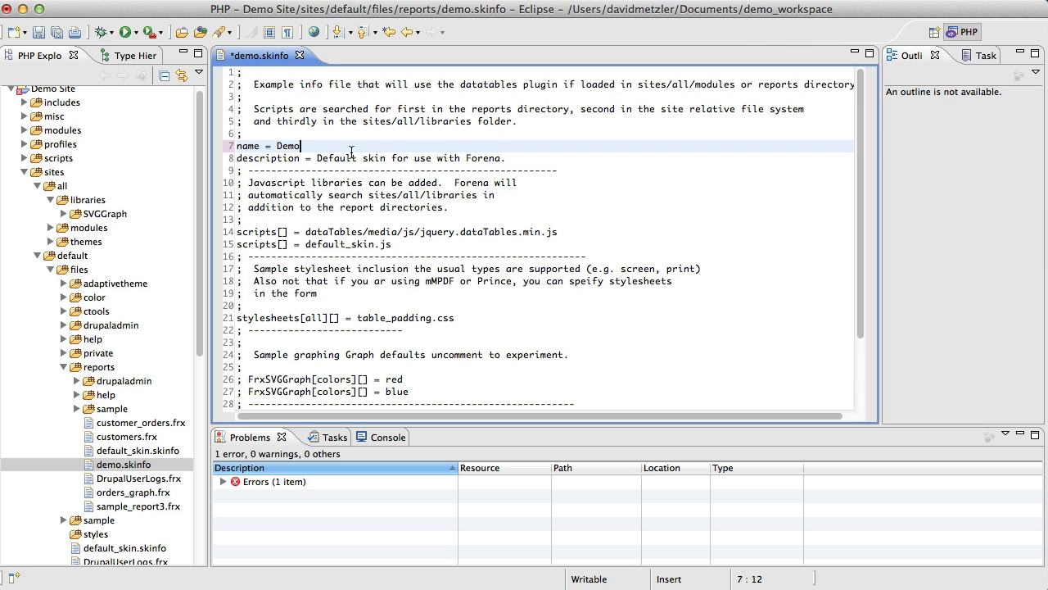
{"action": "left_click", "coordinate": [312, 159]}
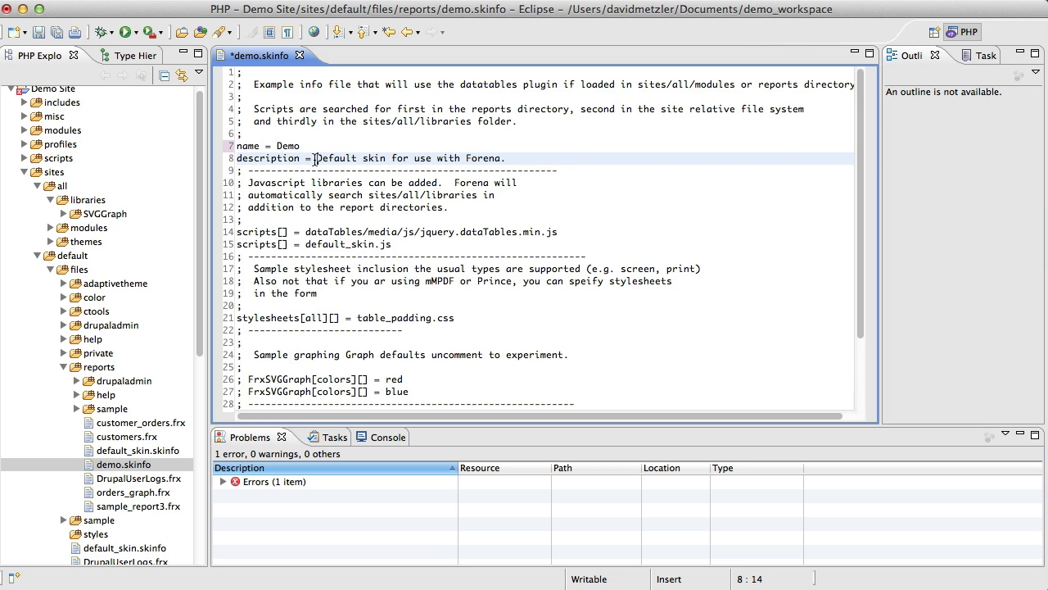
{"action": "left_click_drag", "start_coordinate": [315, 159], "coordinate": [540, 161]}
{"action": "type", "text": "Demo Skin"}
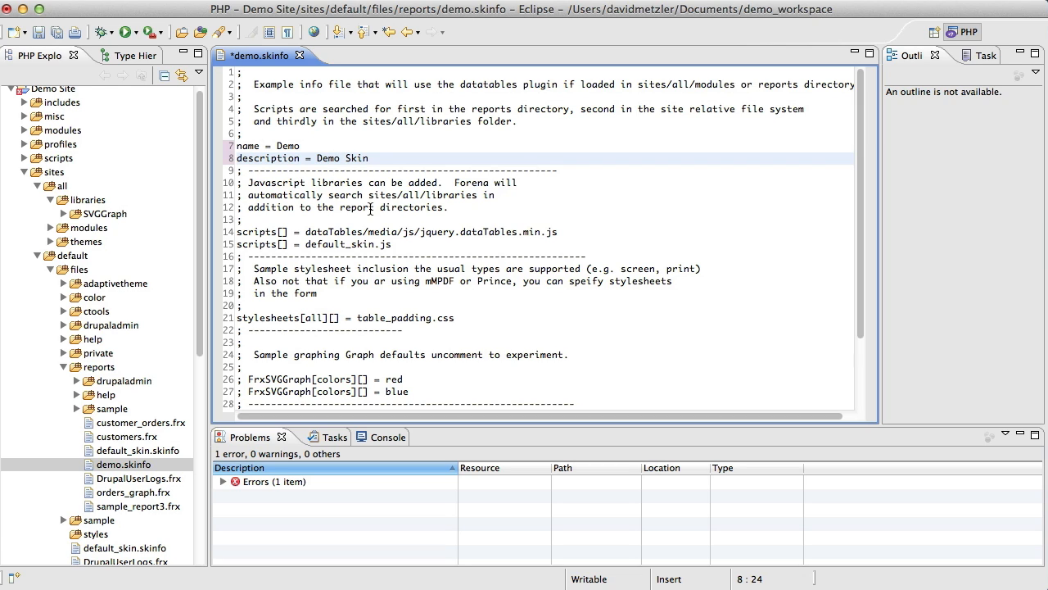
Review the script entries, stylesheet entry, graph colour defaults and custom value examples in demo.skinfo.
{"action": "left_click", "coordinate": [318, 232]}
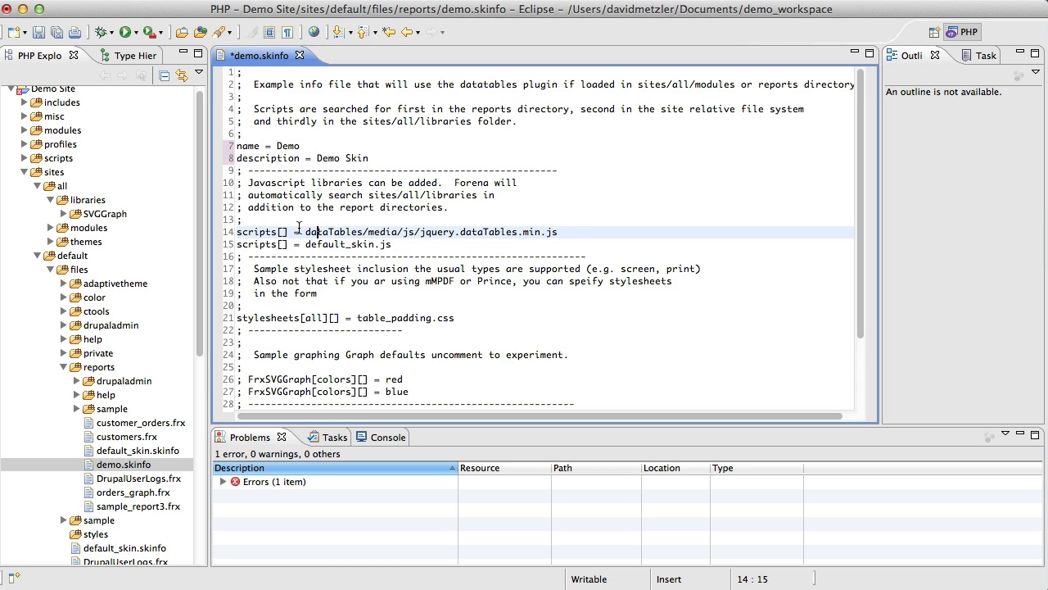
{"action": "left_click_drag", "start_coordinate": [301, 230], "coordinate": [561, 232]}
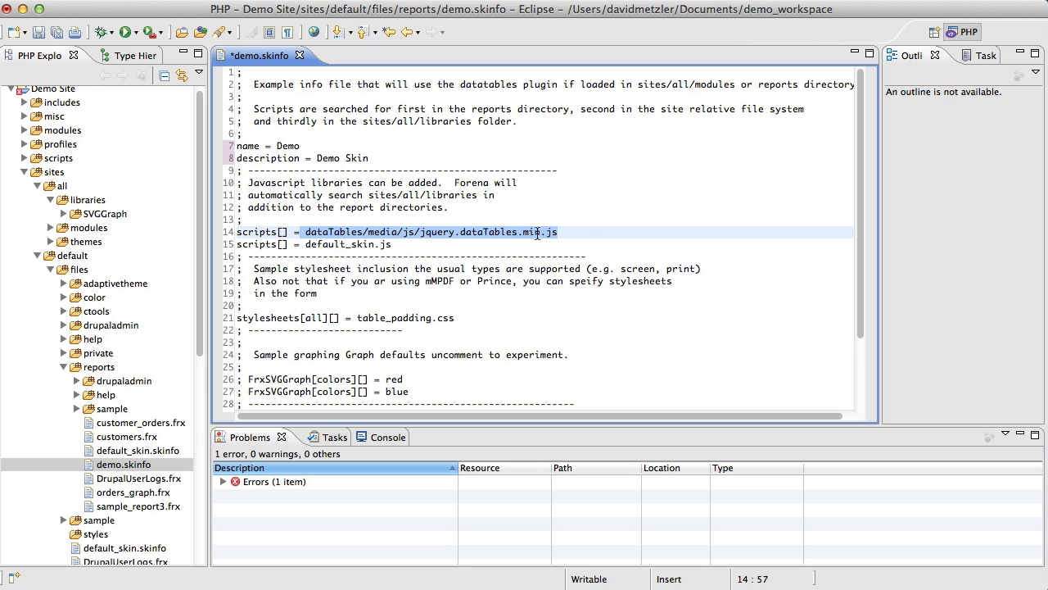
{"action": "left_click_drag", "start_coordinate": [311, 244], "coordinate": [393, 244]}
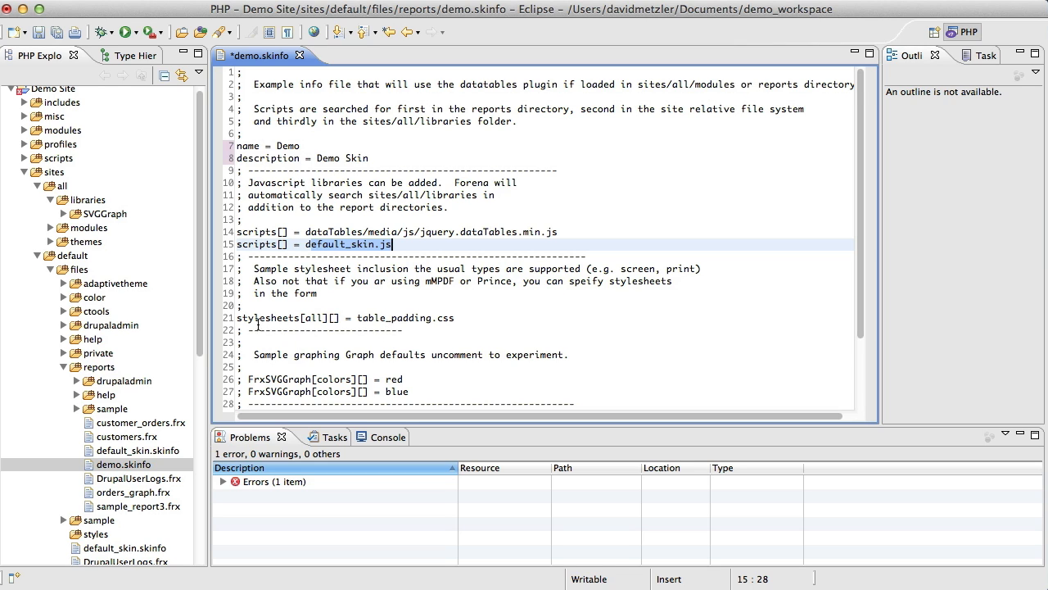
{"action": "scroll", "coordinate": [281, 358], "scroll_direction": "down", "scroll_amount": 4}
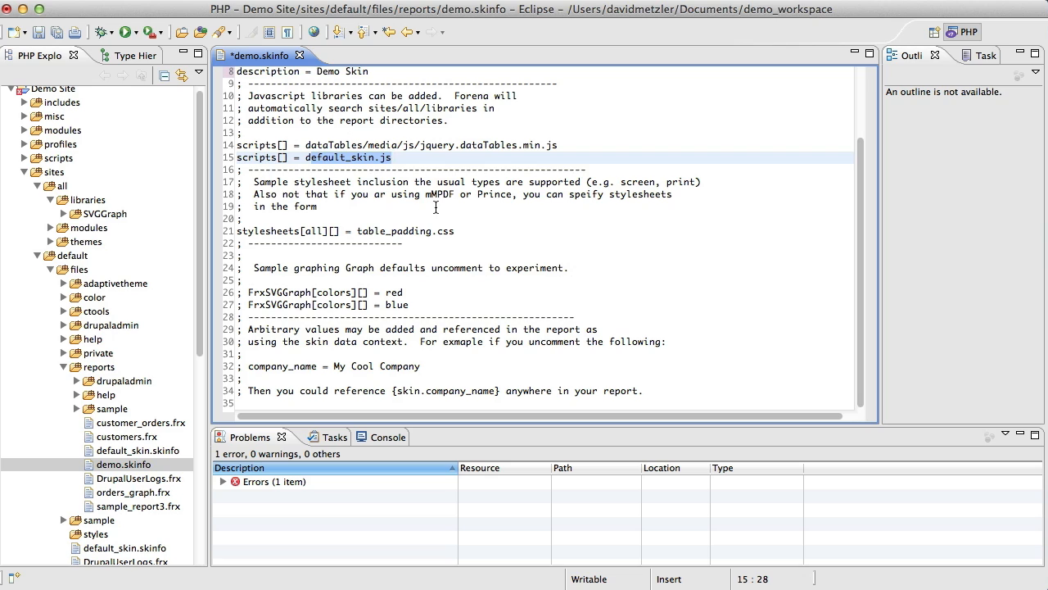
{"action": "left_click", "coordinate": [410, 168]}
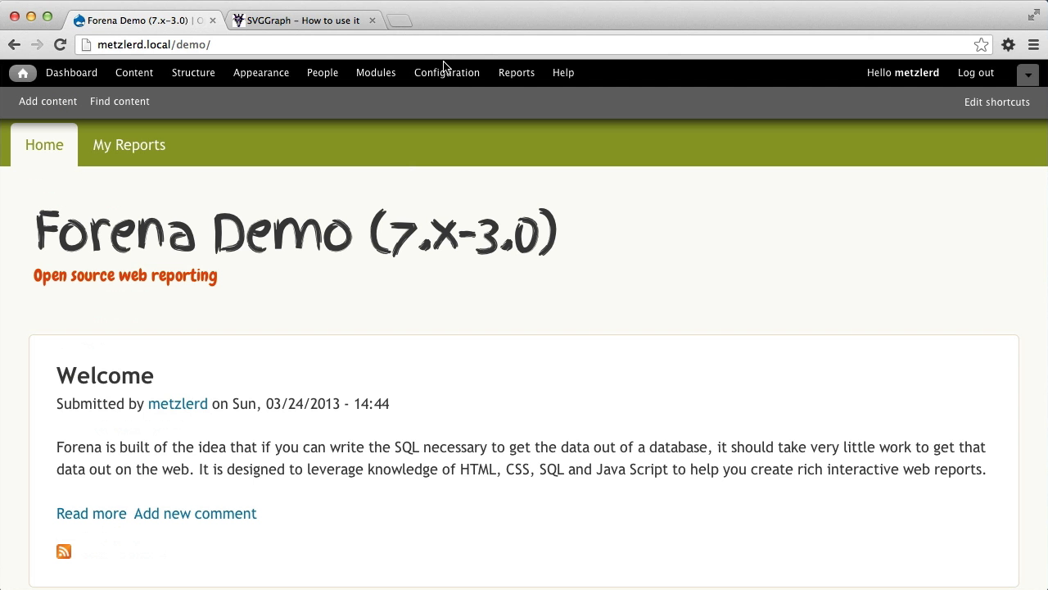
In the Drupal site in the browser, open the Forena Reports configuration and inspect the default report skin choices.
{"action": "left_click", "coordinate": [433, 75]}
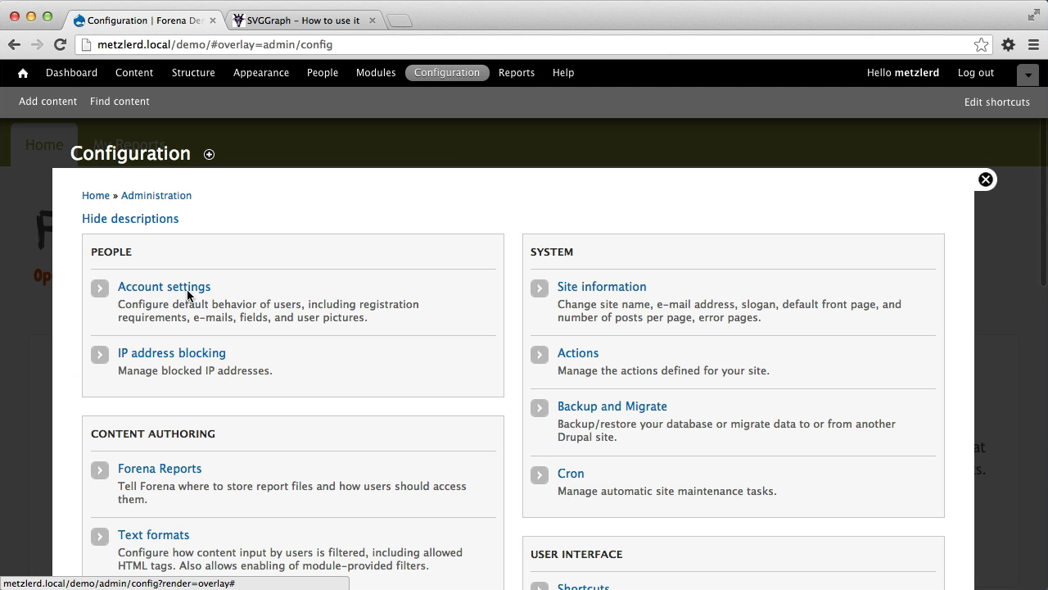
{"action": "left_click", "coordinate": [160, 469]}
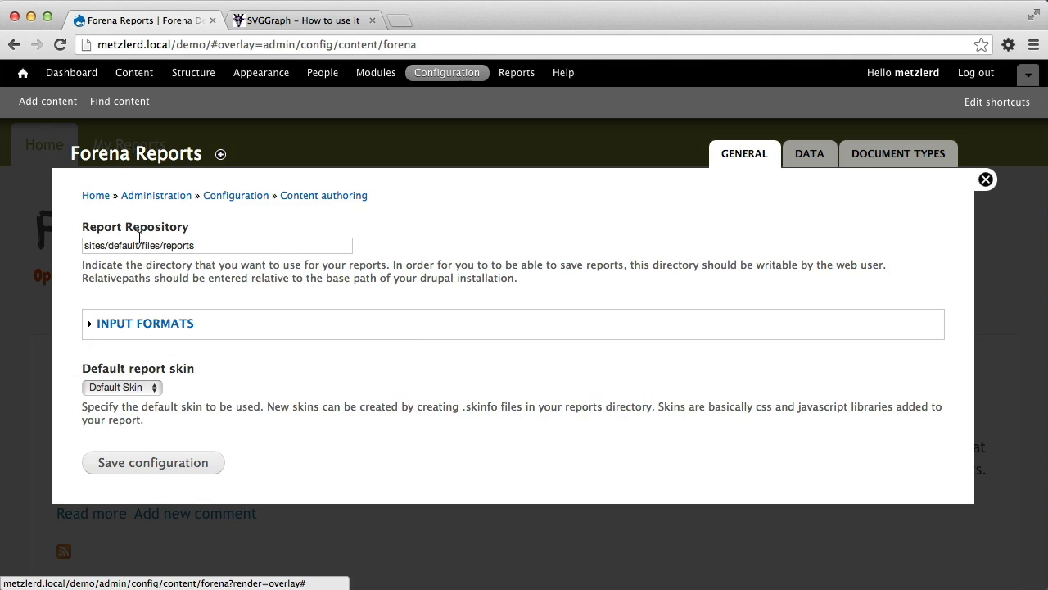
{"action": "left_click", "coordinate": [109, 391]}
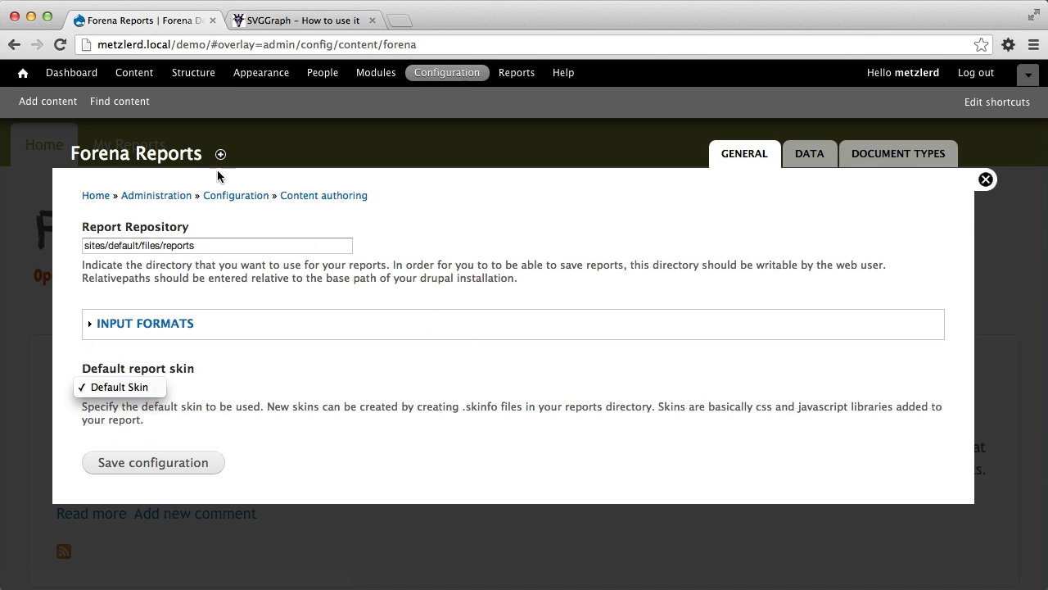
{"action": "left_click", "coordinate": [180, 78]}
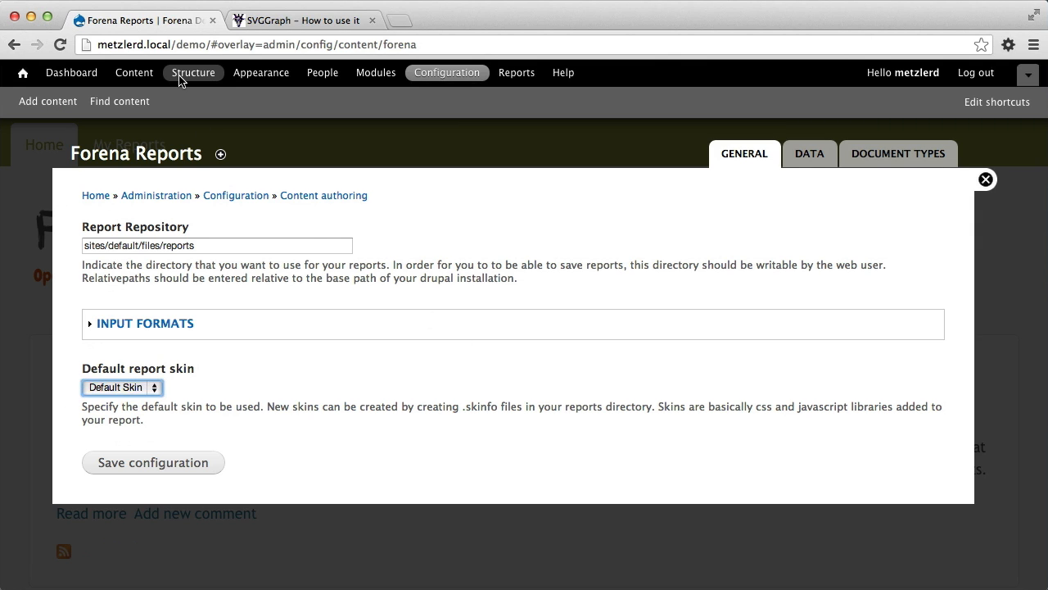
Go to the Forena Reports page in the site structure administration and clear the report cache.
{"action": "left_click", "coordinate": [181, 77]}
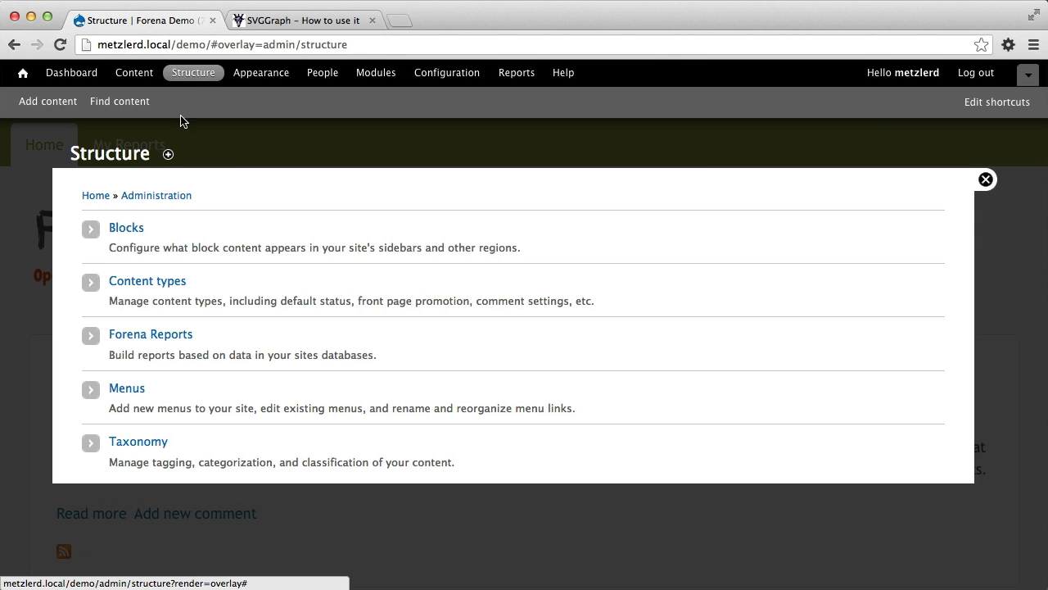
{"action": "left_click", "coordinate": [152, 338]}
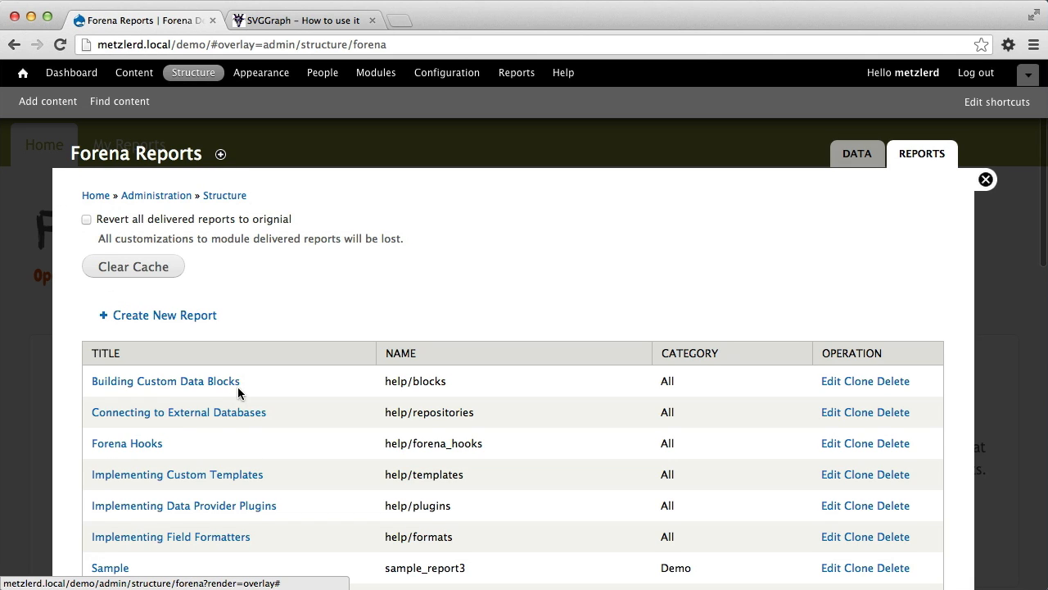
{"action": "left_click", "coordinate": [123, 268]}
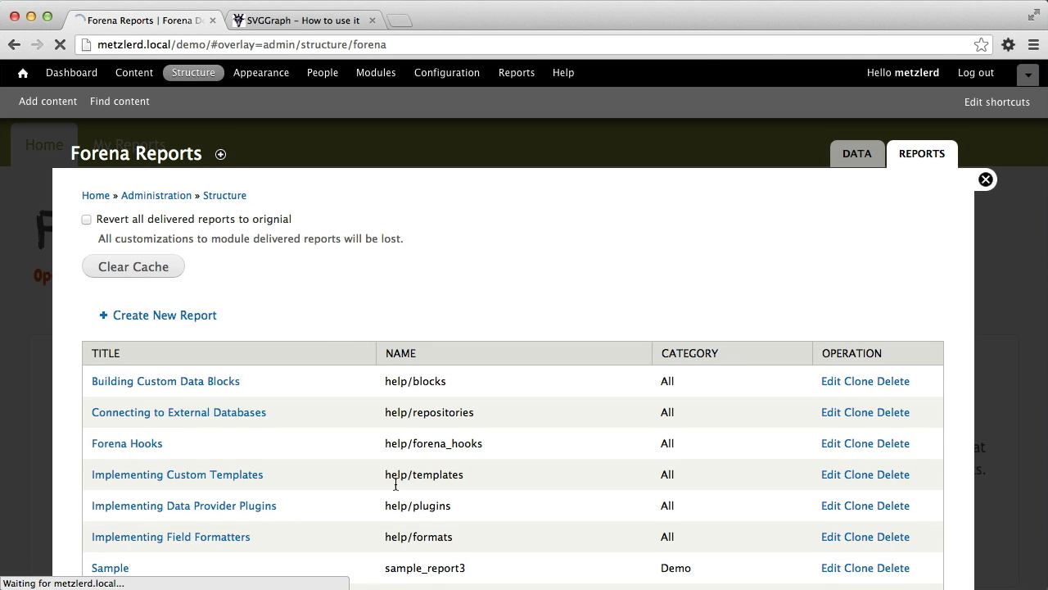
Switch to the terminal and clear the Forena cache with the command "drush frxcc".
{"action": "key", "text": "super+Tab"}
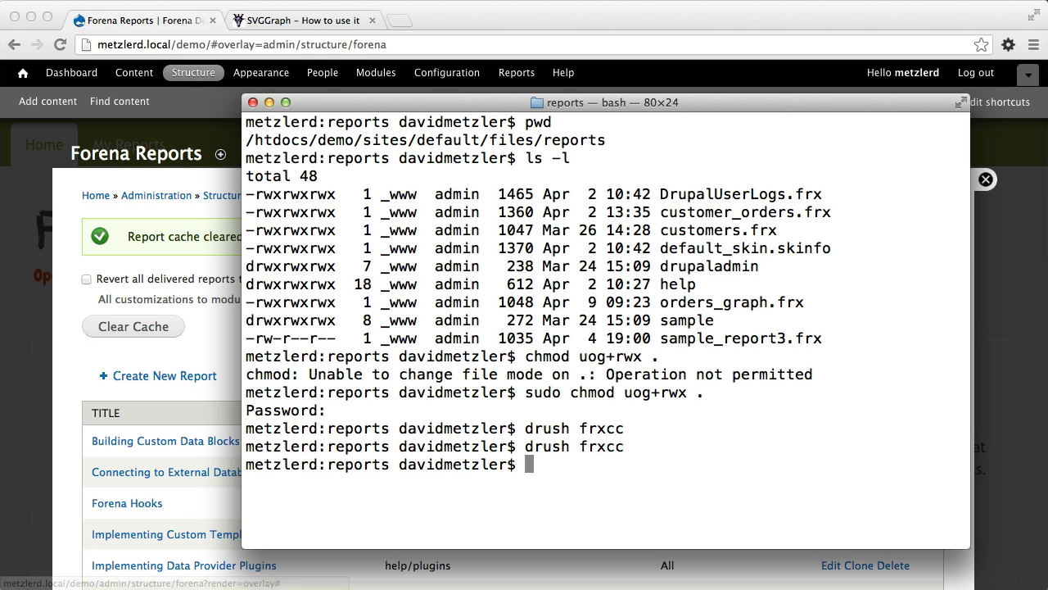
{"action": "type", "text": "drush "}
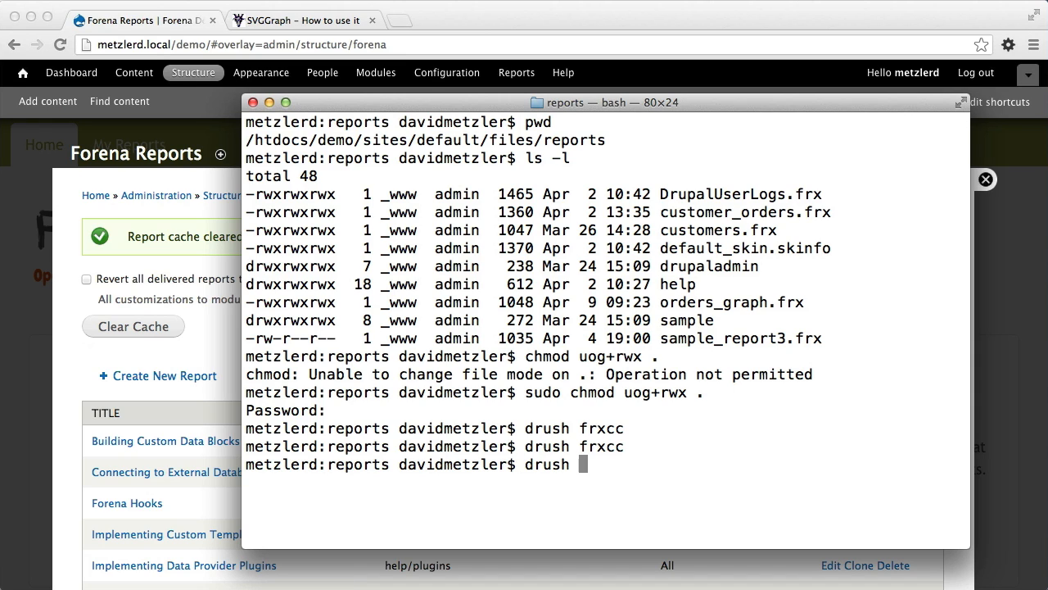
{"action": "type", "text": "frxcc"}
{"action": "key", "text": "Return"}
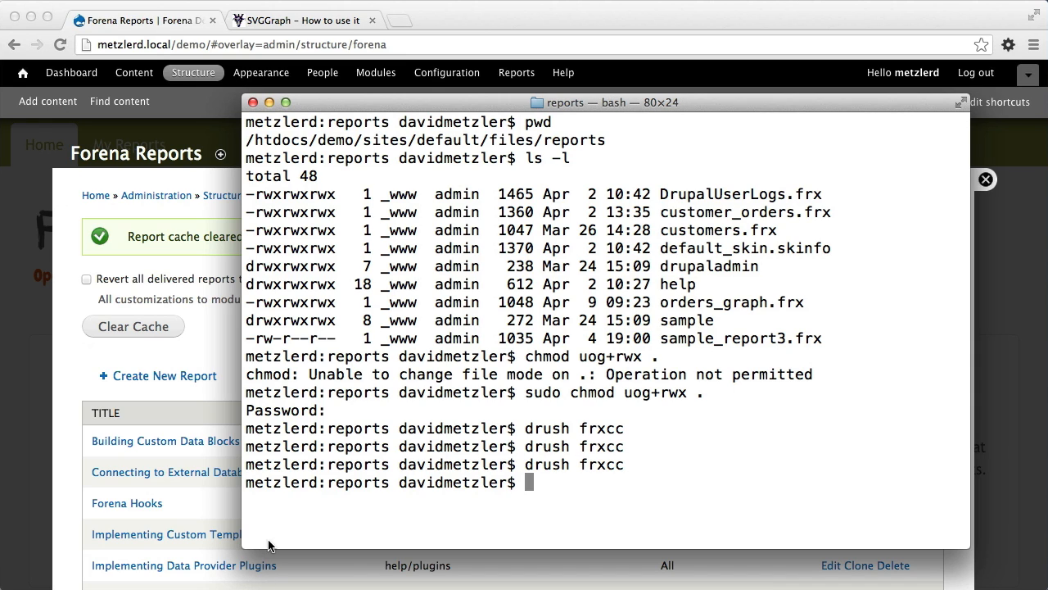
Return to the browser, reopen the Forena Reports configuration and recheck the available default report skins.
{"action": "left_click", "coordinate": [182, 370]}
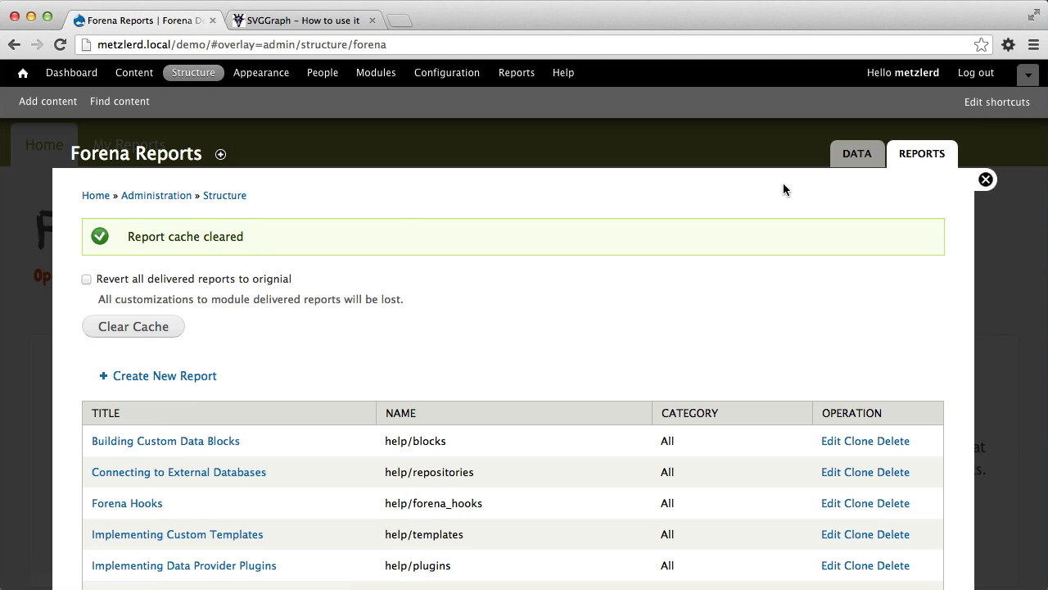
{"action": "left_click", "coordinate": [427, 72]}
{"action": "left_click", "coordinate": [138, 469]}
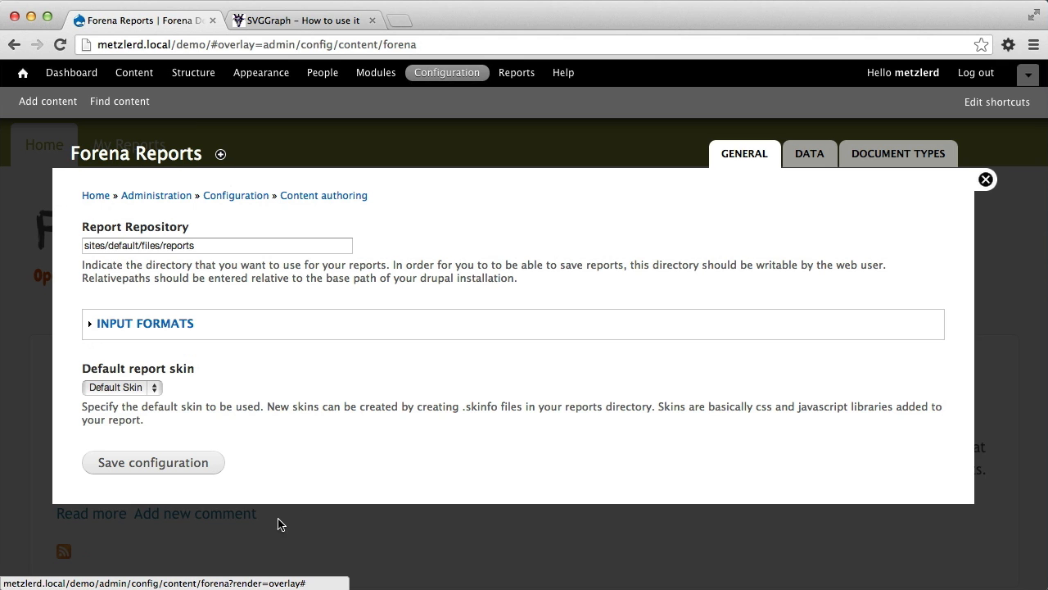
{"action": "left_click", "coordinate": [104, 391]}
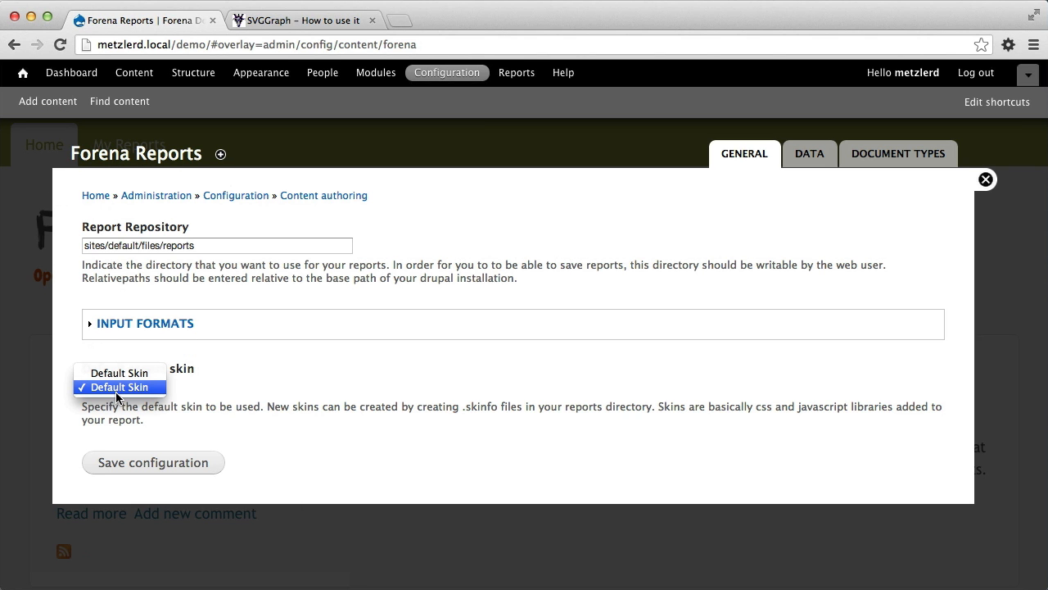
Switch back to Eclipse and save the edited demo.skinfo file.
{"action": "key", "text": "super+Tab"}
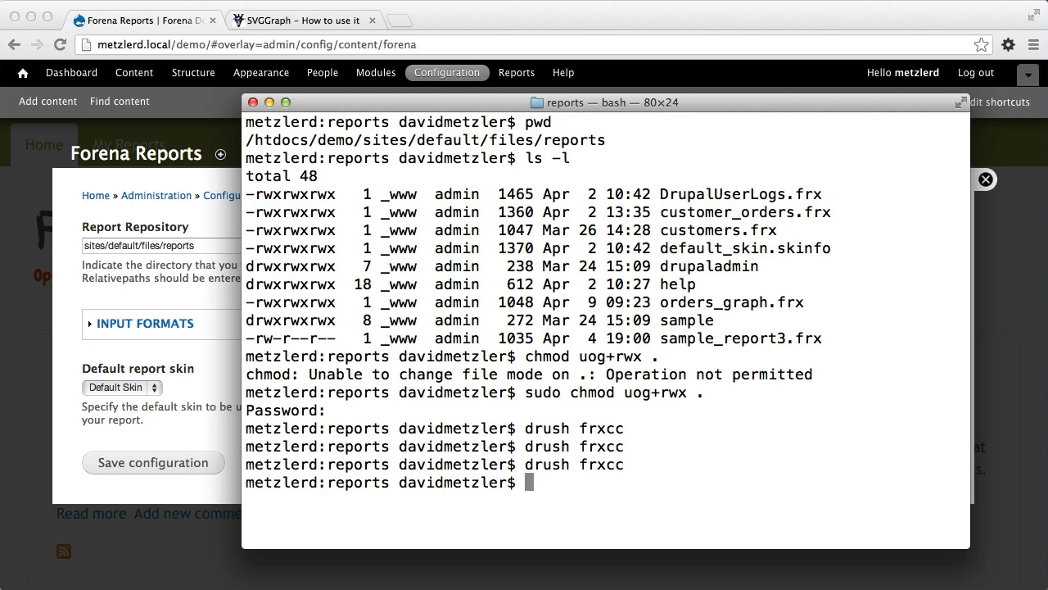
{"action": "key", "text": "super+Tab"}
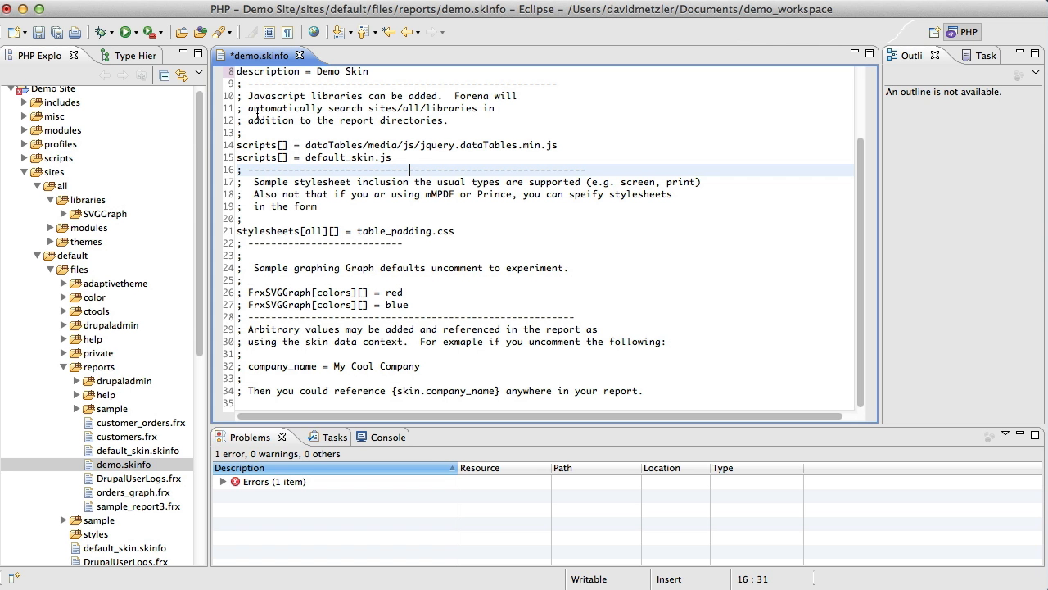
{"action": "key", "text": "super+s"}
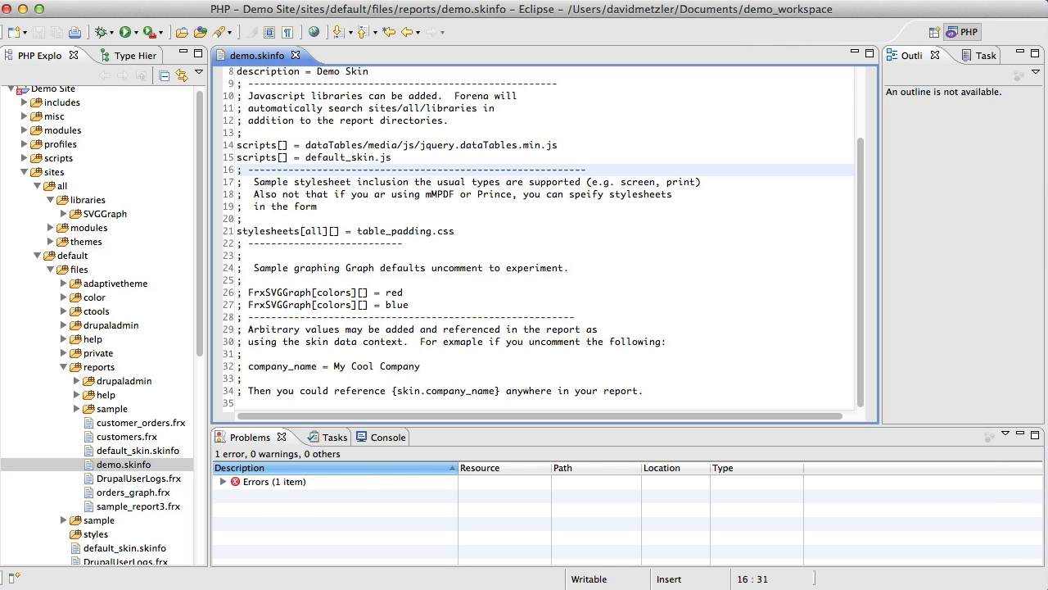
Switch to the terminal and rerun the Forena cache clear command "drush frxcc".
{"action": "key", "text": "super+Tab"}
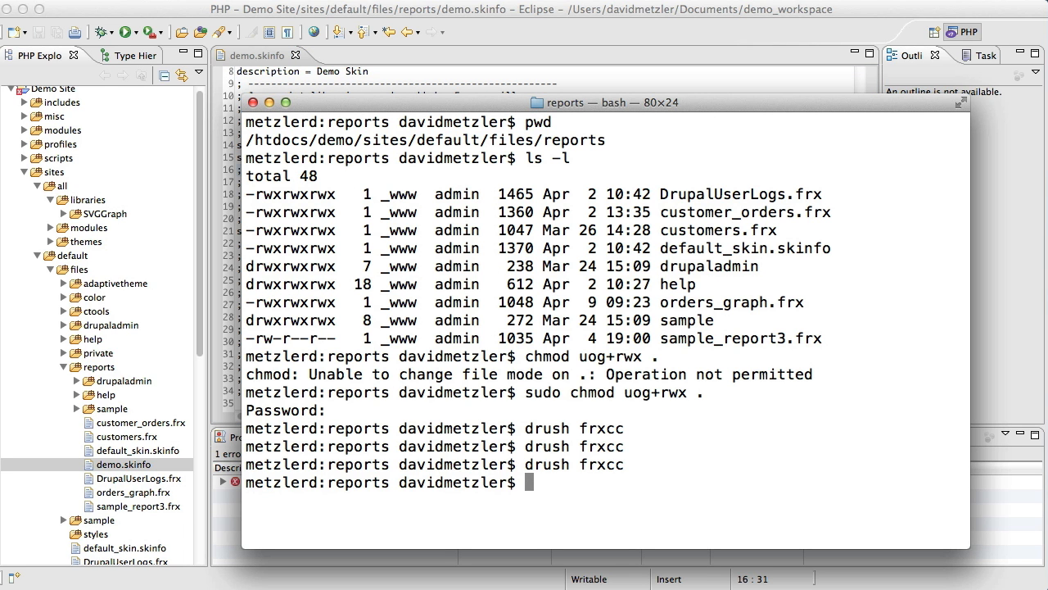
{"action": "key", "text": "Up"}
{"action": "key", "text": "Return"}
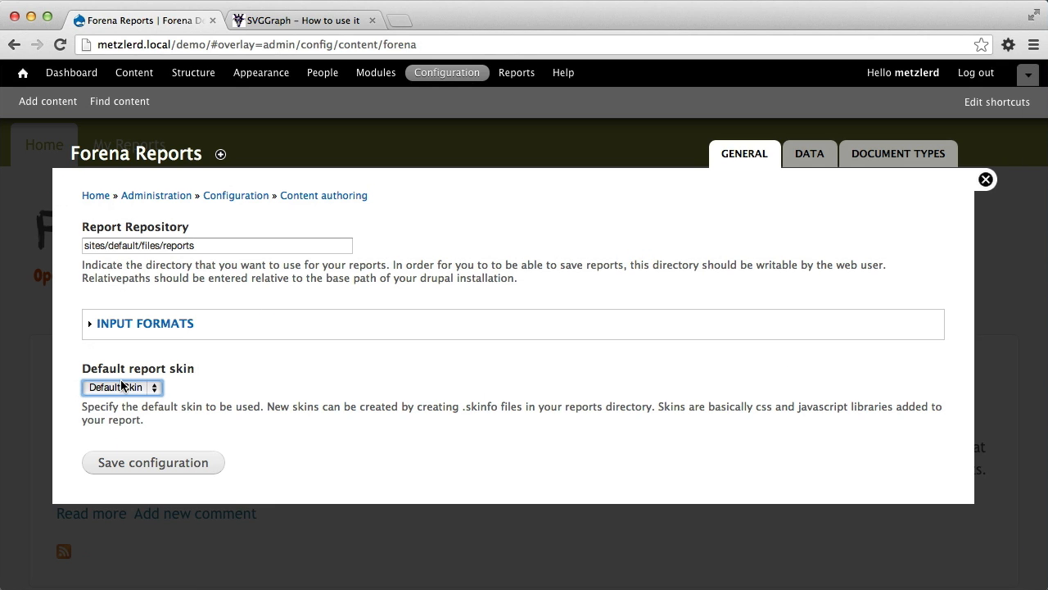
Back in the browser, reload the Forena Reports configuration, save Demo as the default report skin and close the settings overlay.
{"action": "left_click", "coordinate": [457, 44]}
{"action": "key", "text": "Return"}
{"action": "left_click", "coordinate": [154, 387]}
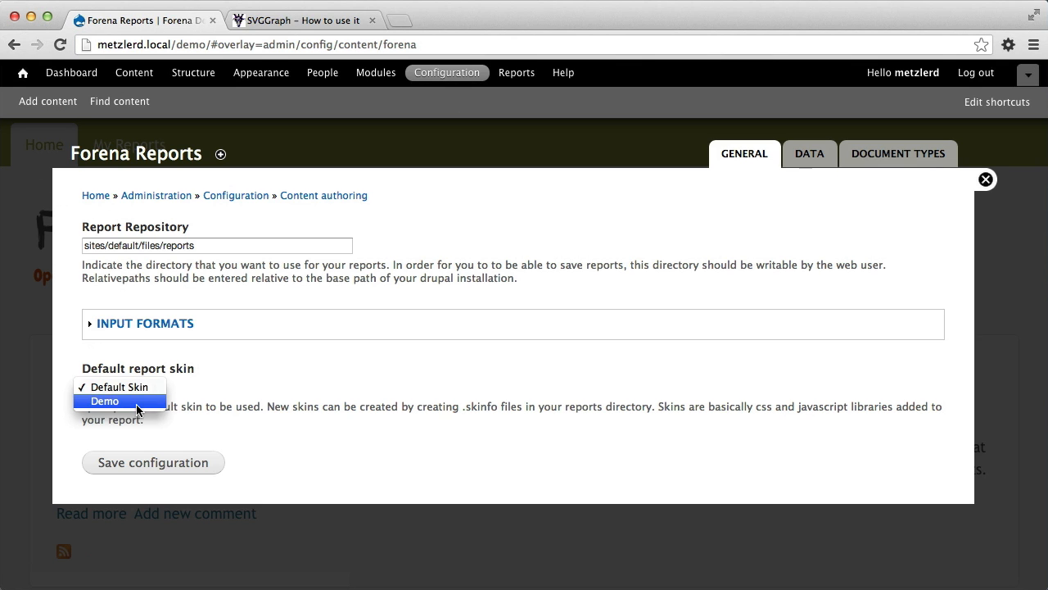
{"action": "left_click", "coordinate": [136, 401]}
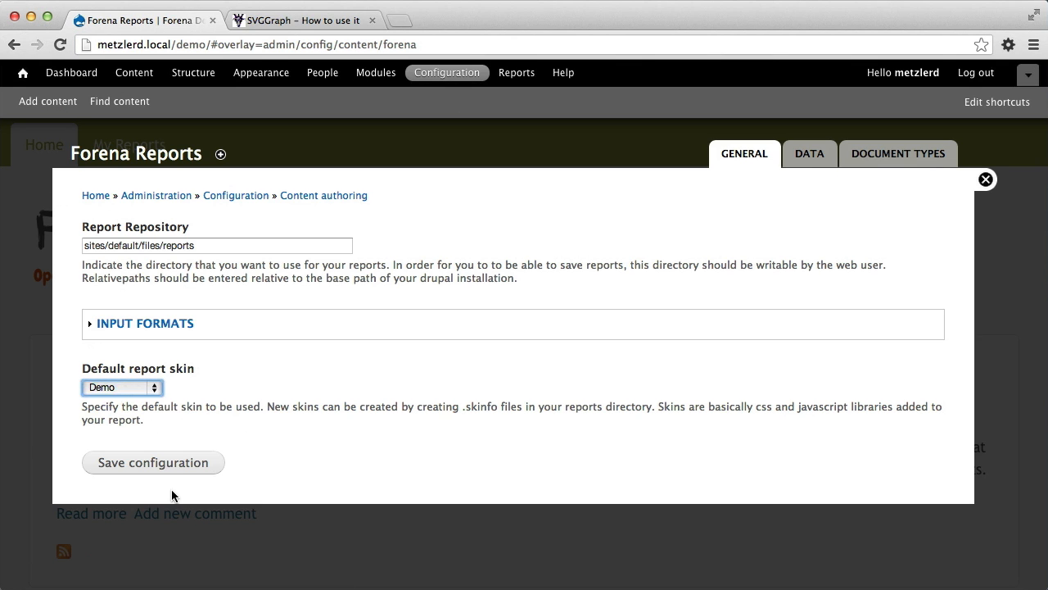
{"action": "left_click", "coordinate": [153, 462]}
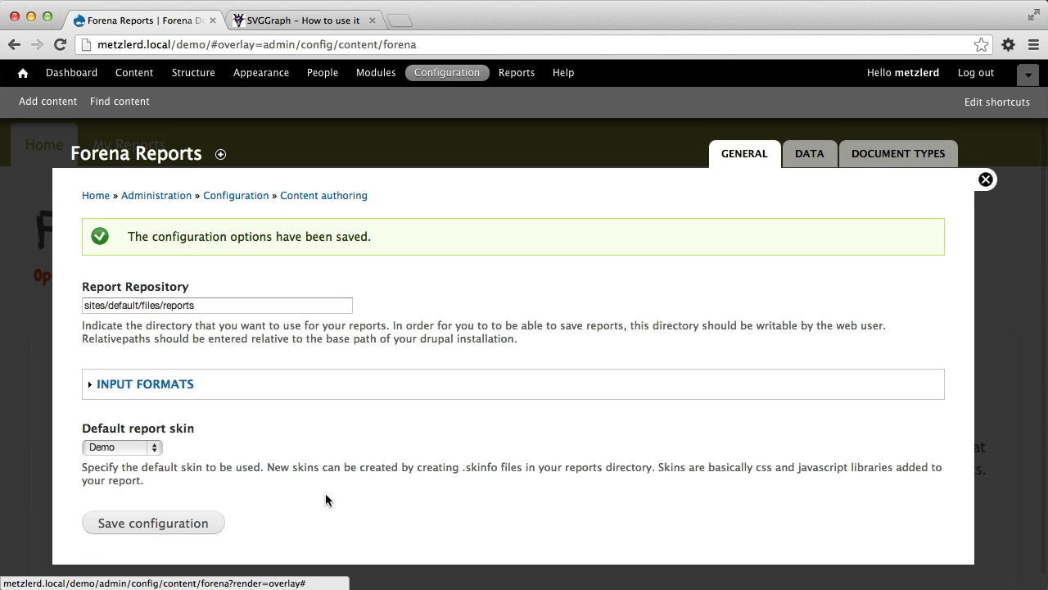
{"action": "left_click", "coordinate": [986, 179]}
{"action": "scroll", "coordinate": [116, 505], "scroll_direction": "down", "scroll_amount": 2}
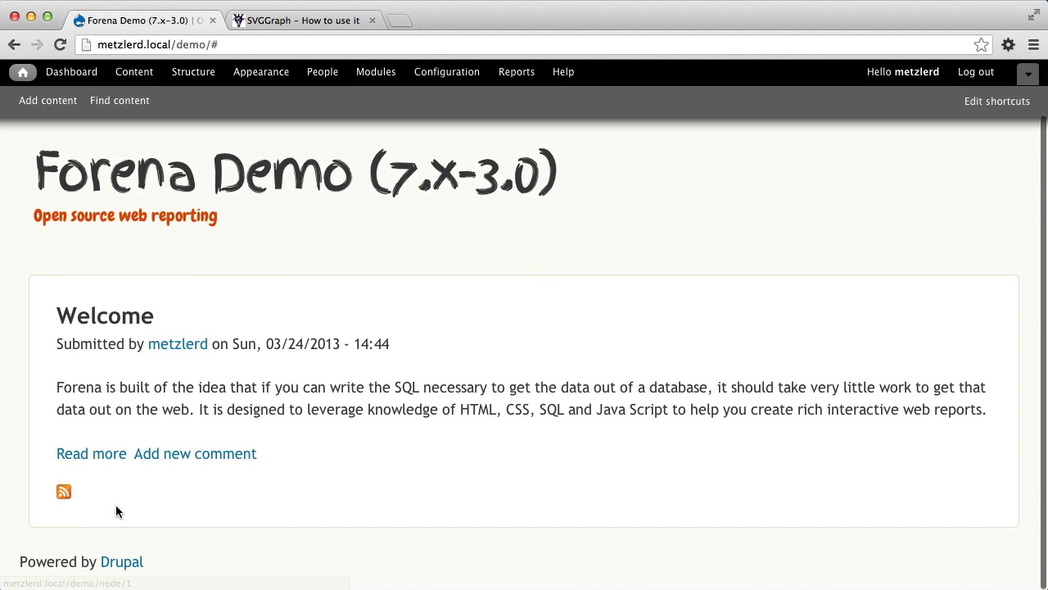
{"action": "scroll", "coordinate": [152, 278], "scroll_direction": "up", "scroll_amount": 2}
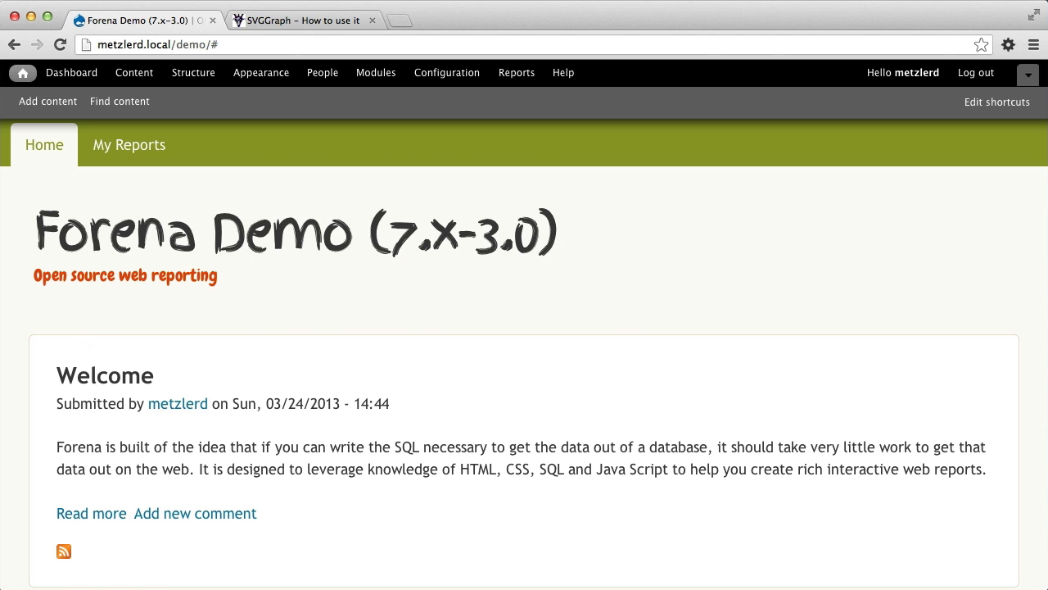
Switch to Eclipse and create a CSS file named table_padding.css in the sites/default/files/reports folder.
{"action": "key", "text": "super+Tab"}
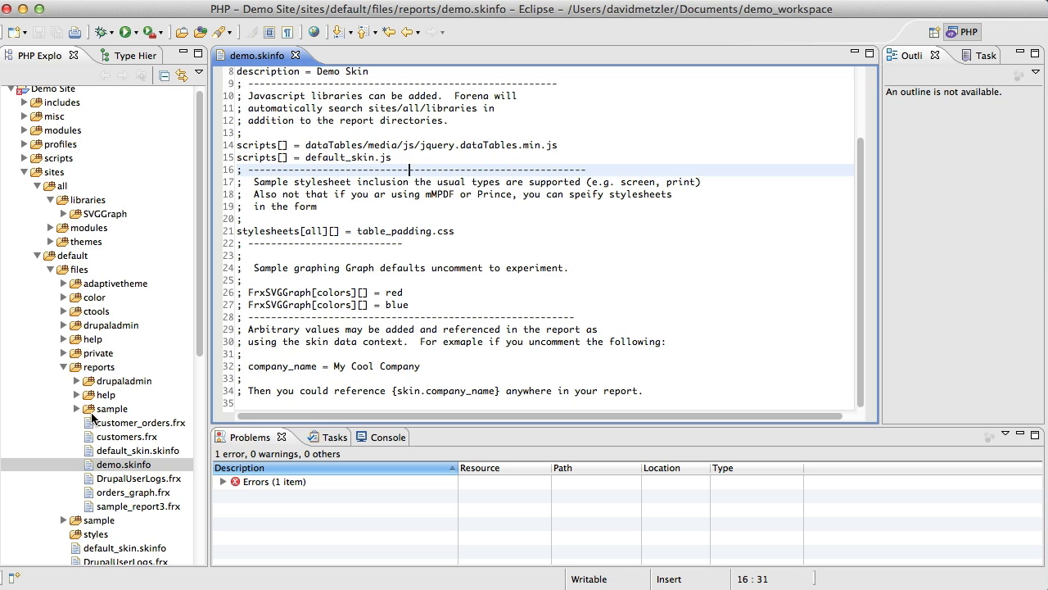
{"action": "left_click", "coordinate": [104, 370]}
{"action": "right_click", "coordinate": [104, 371]}
{"action": "mouse_move", "coordinate": [172, 376]}
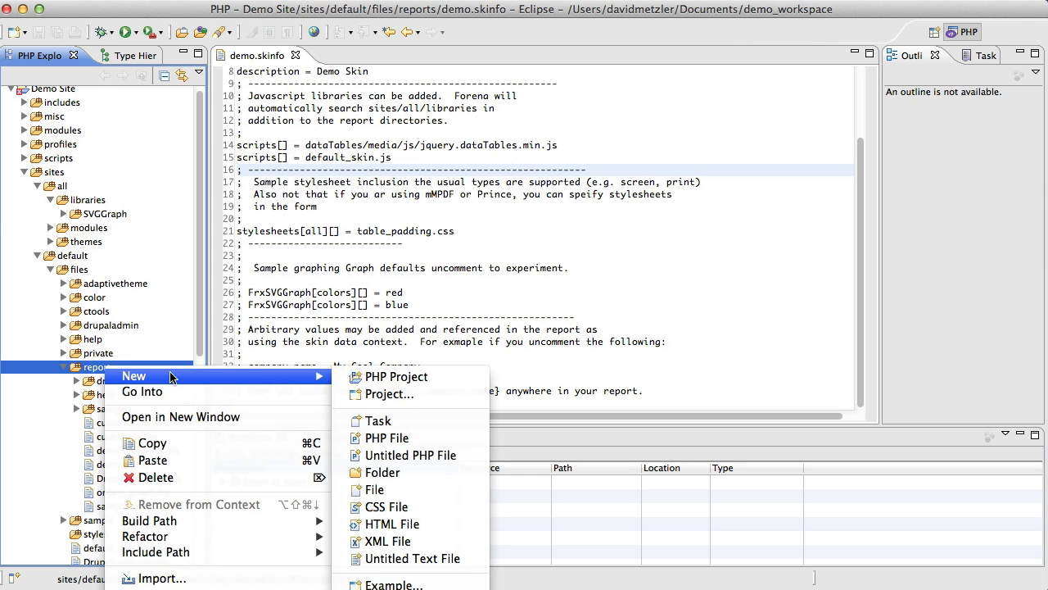
{"action": "left_click", "coordinate": [385, 506]}
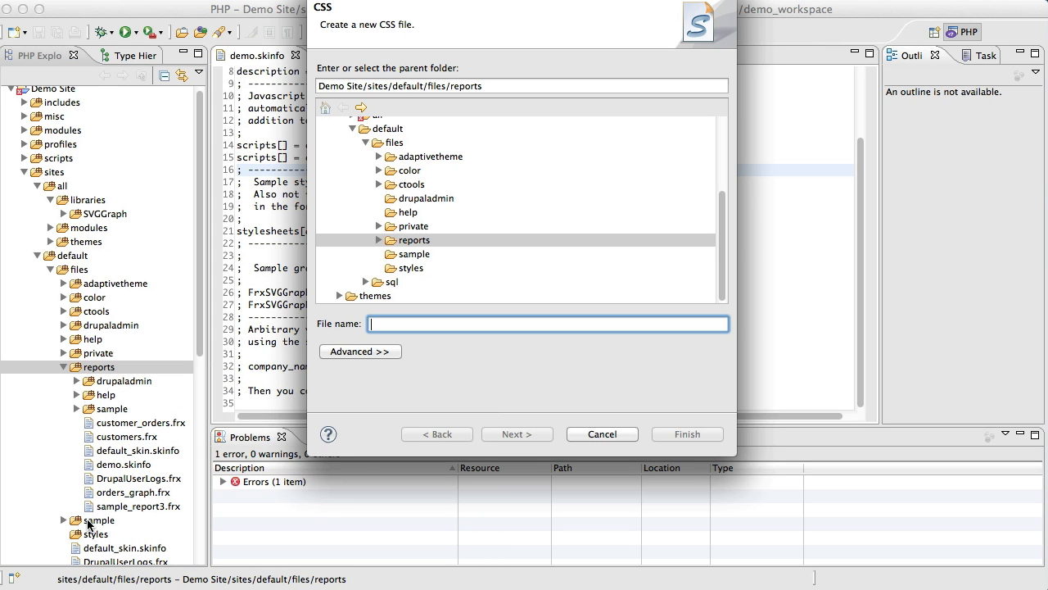
{"action": "type", "text": "t"}
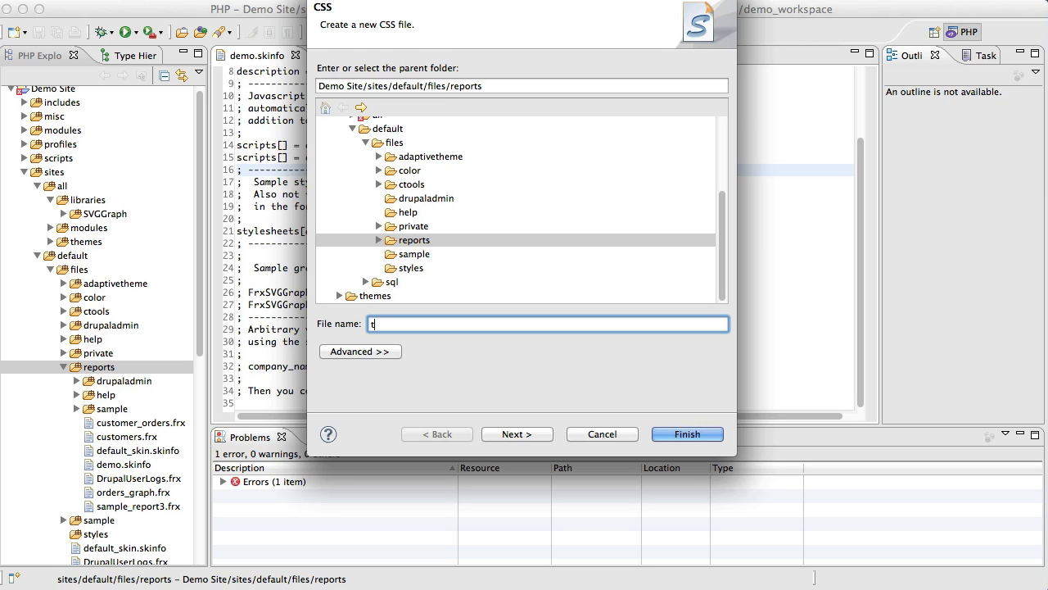
{"action": "type", "text": "eble?padding"}
{"action": "left_click", "coordinate": [938, 0]}
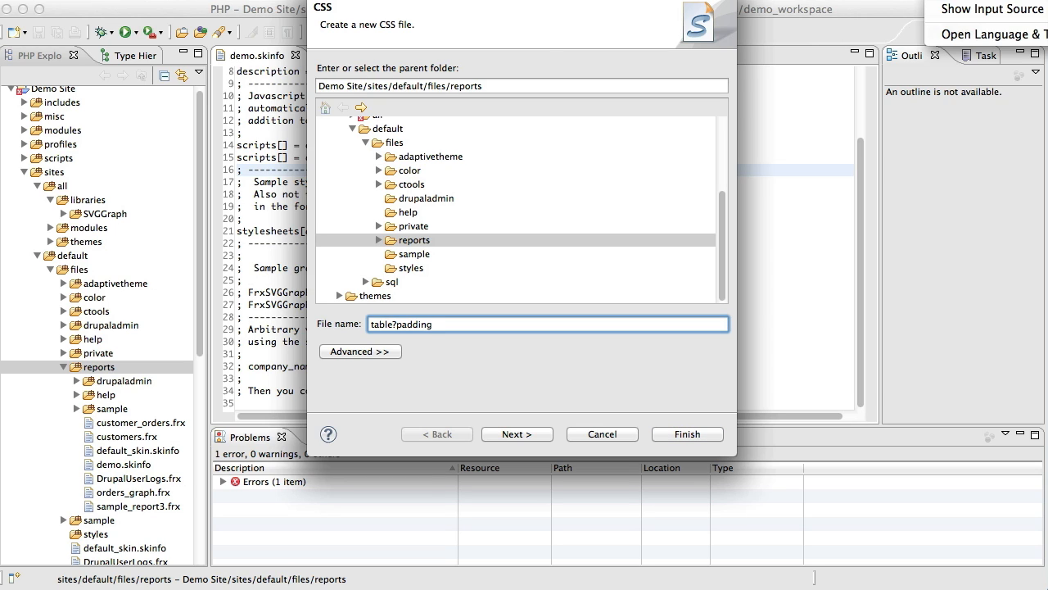
{"action": "left_click", "coordinate": [421, 378]}
{"action": "key", "text": "BackSpace"}
{"action": "key", "text": "BackSpace"}
{"action": "key", "text": "BackSpace"}
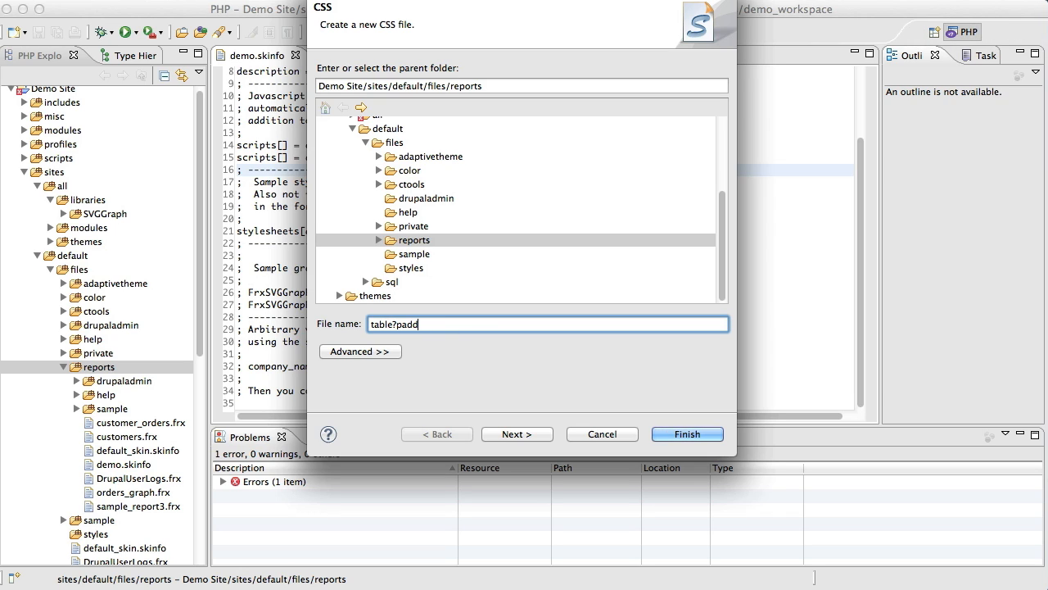
{"action": "key", "text": "BackSpace"}
{"action": "key", "text": "BackSpace"}
{"action": "key", "text": "BackSpace"}
{"action": "key", "text": "BackSpace"}
{"action": "key", "text": "BackSpace"}
{"action": "type", "text": "_padding.css"}
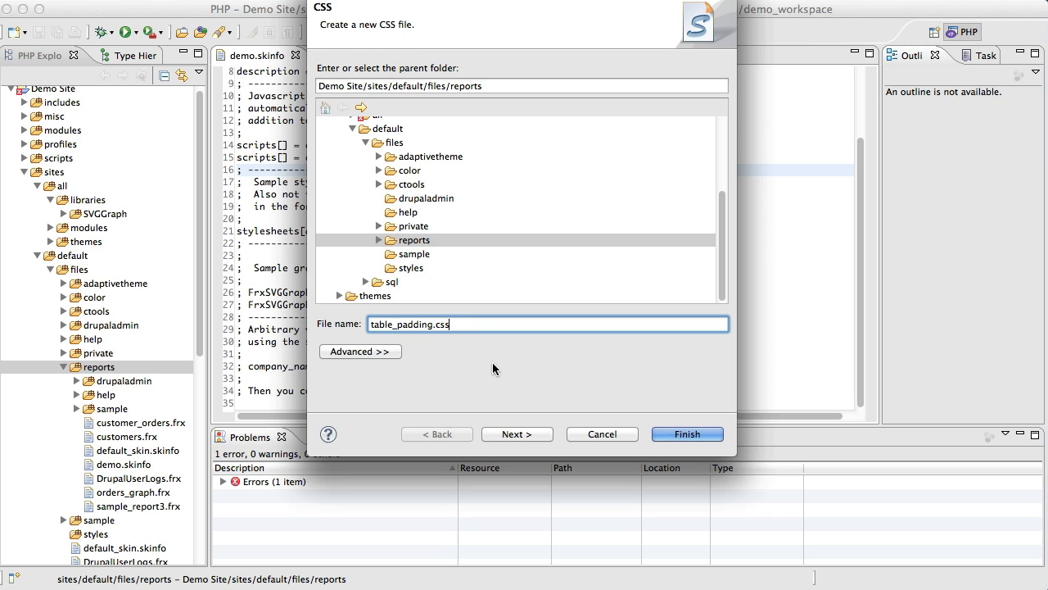
{"action": "key", "text": "Return"}
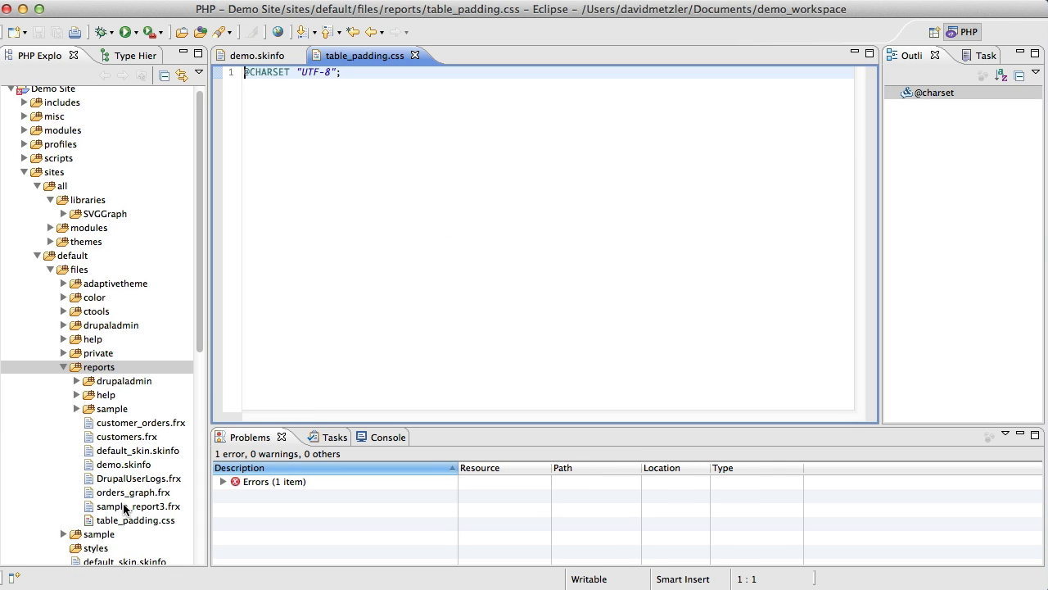
Check the new stylesheet's file name against the stylesheets entry in demo.skinfo.
{"action": "left_click", "coordinate": [118, 519]}
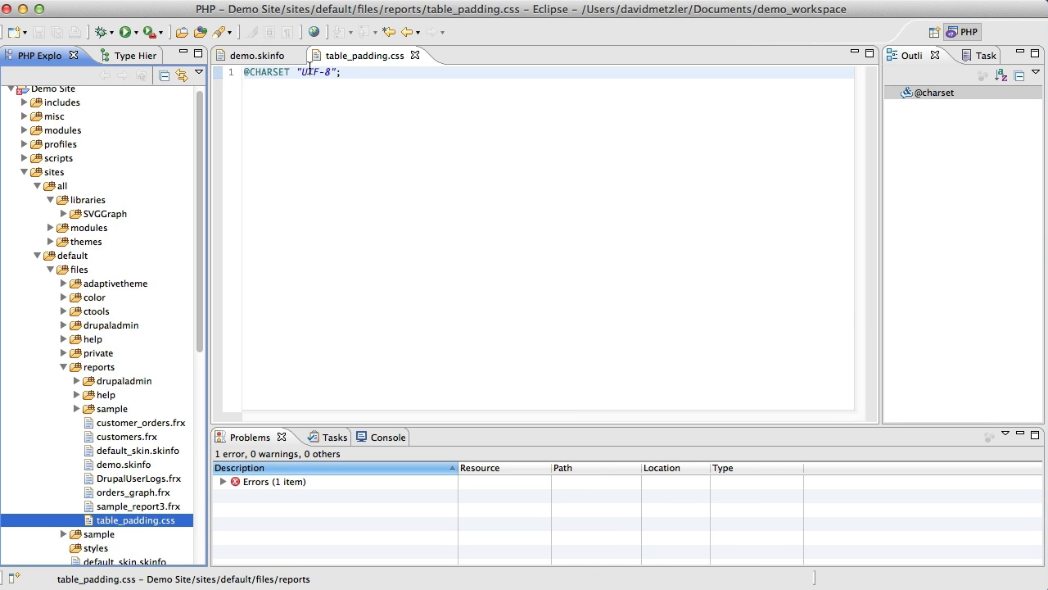
{"action": "left_click", "coordinate": [261, 55]}
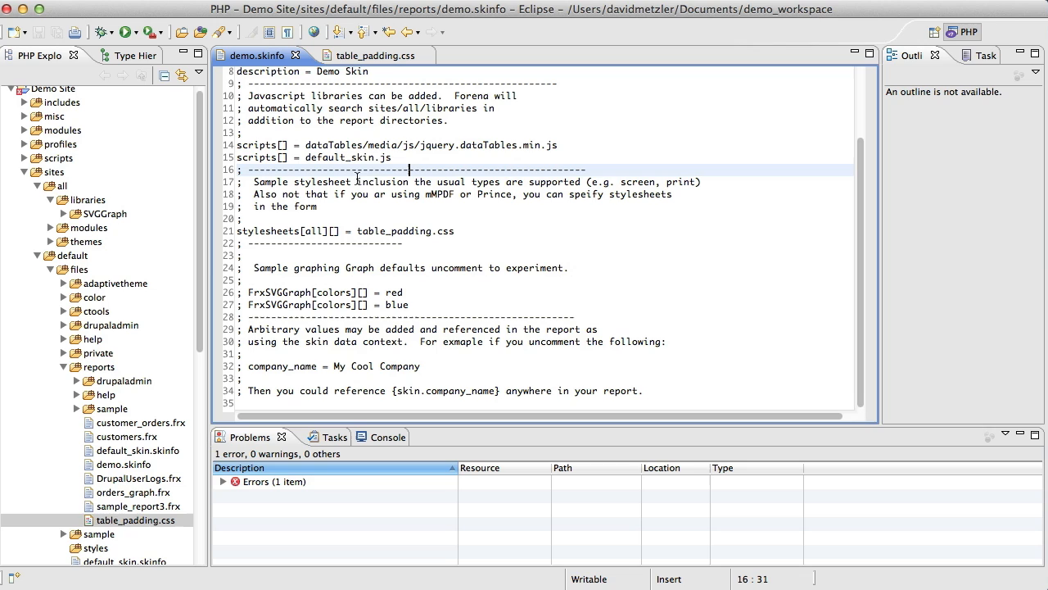
{"action": "left_click", "coordinate": [383, 220]}
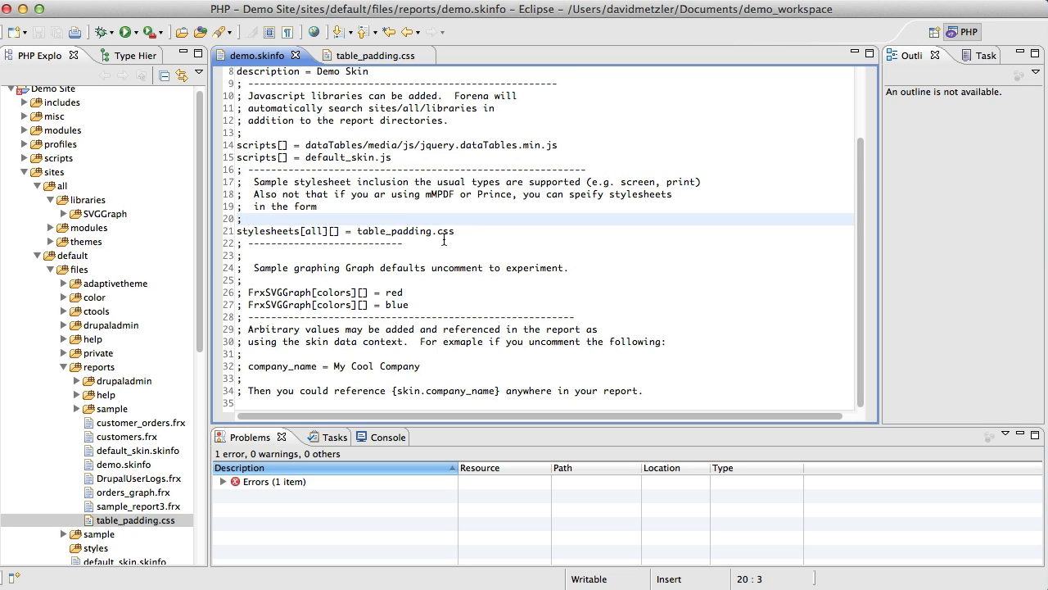
In table_padding.css, add an empty ".odd" rule with braces below the charset line.
{"action": "left_click", "coordinate": [369, 56]}
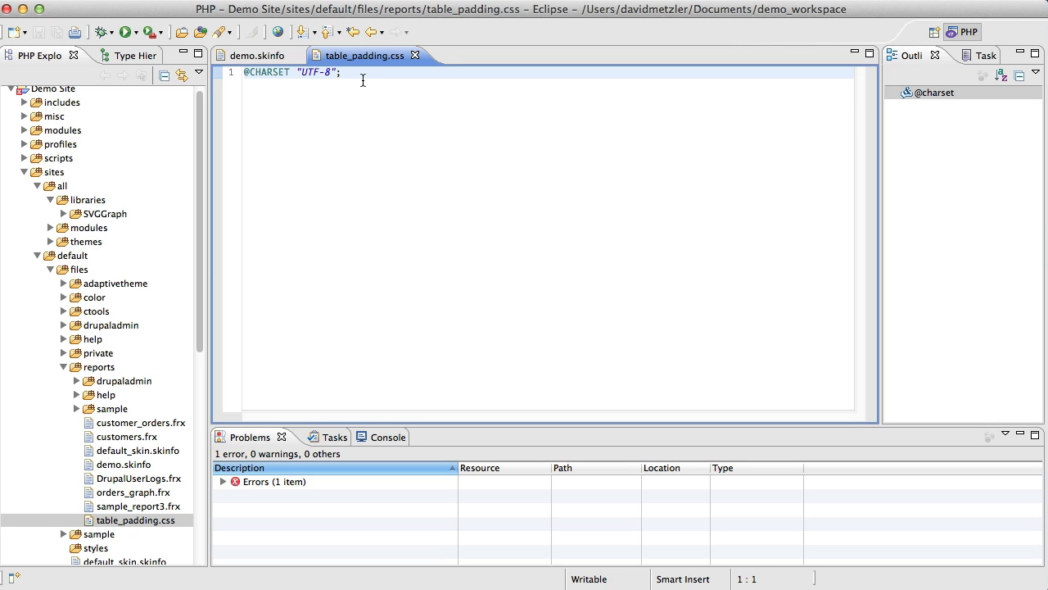
{"action": "left_click", "coordinate": [363, 80]}
{"action": "key", "text": "Return"}
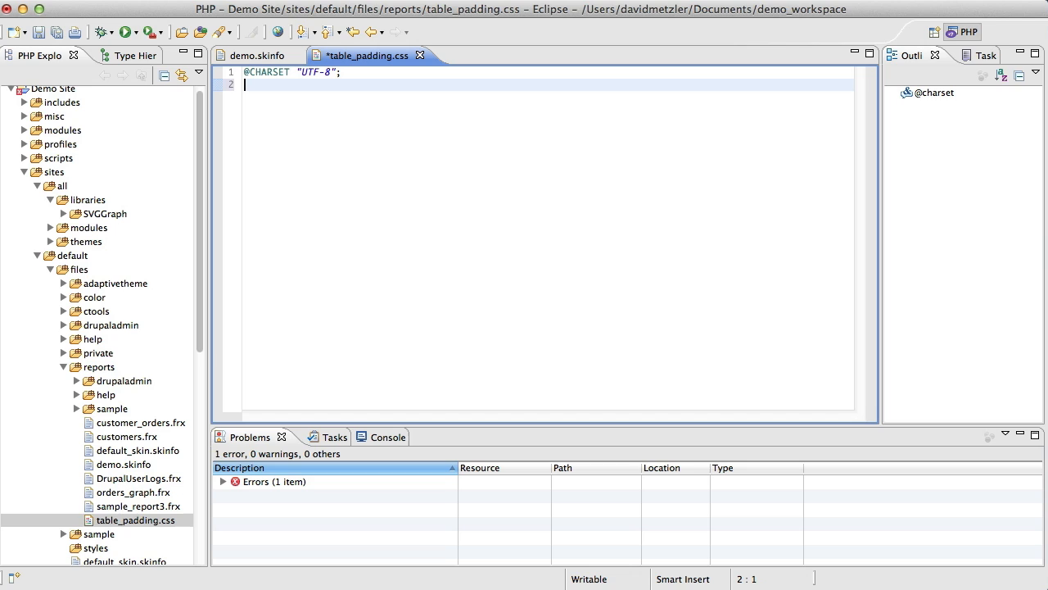
{"action": "type", "text": ".odd {"}
{"action": "key", "text": "Return"}
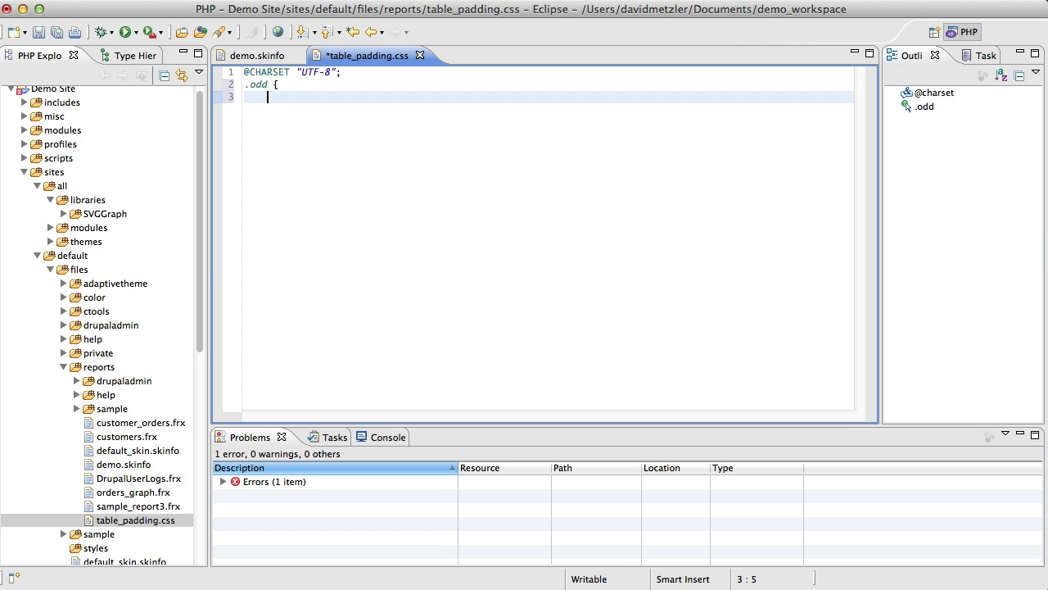
{"action": "type", "text": "}"}
{"action": "key", "text": "Up"}
{"action": "key", "text": "Right"}
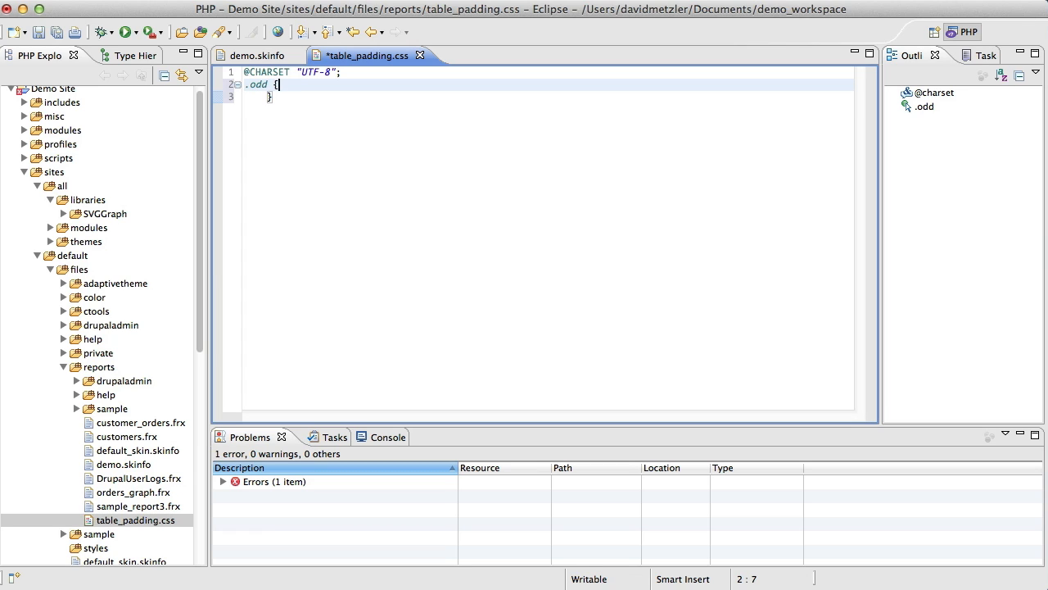
{"action": "key", "text": "Return"}
Change the rule's selector to "tr.odd" and return to the blank line inside its braces.
{"action": "left_click", "coordinate": [907, 108]}
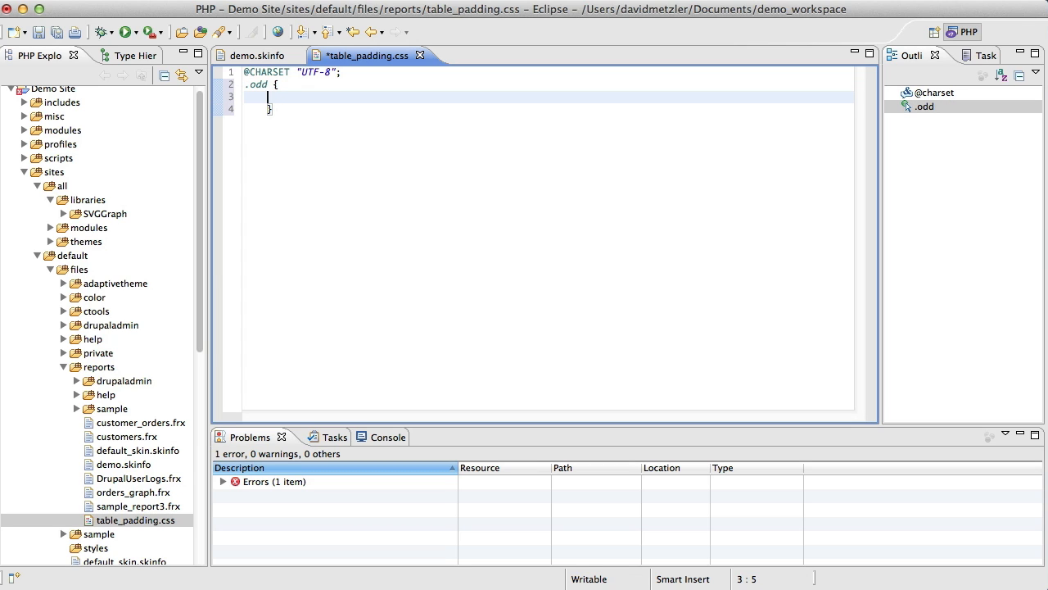
{"action": "key", "text": "Right"}
{"action": "key", "text": "Down"}
{"action": "key", "text": "Up"}
{"action": "key", "text": "Up"}
{"action": "key", "text": "Left"}
{"action": "key", "text": "Left"}
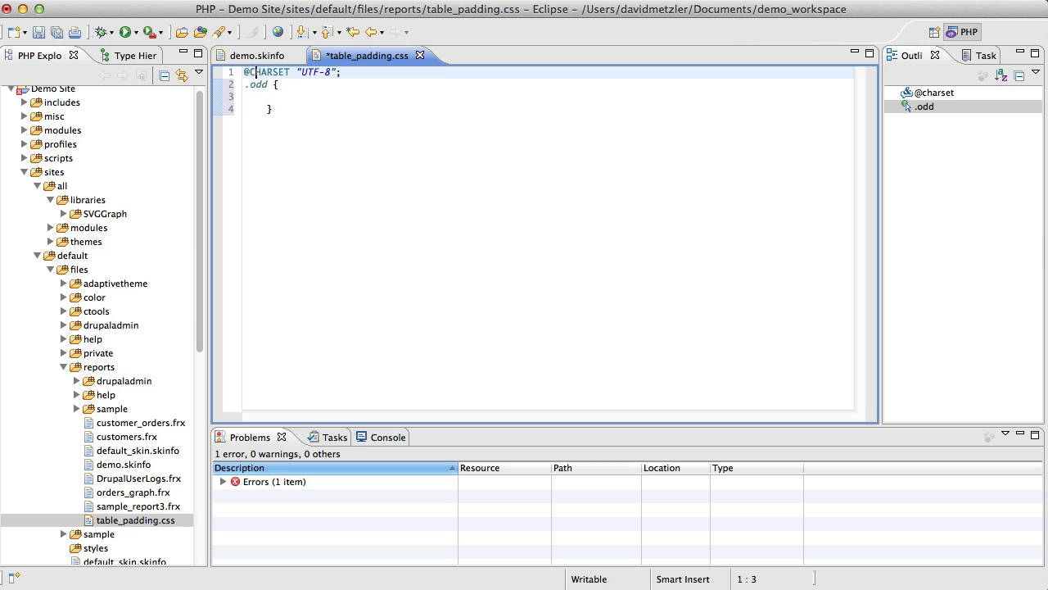
{"action": "key", "text": "Down"}
{"action": "key", "text": "Left"}
{"action": "key", "text": "Left"}
{"action": "type", "text": "tr"}
{"action": "key", "text": "Down"}
{"action": "key", "text": "End"}
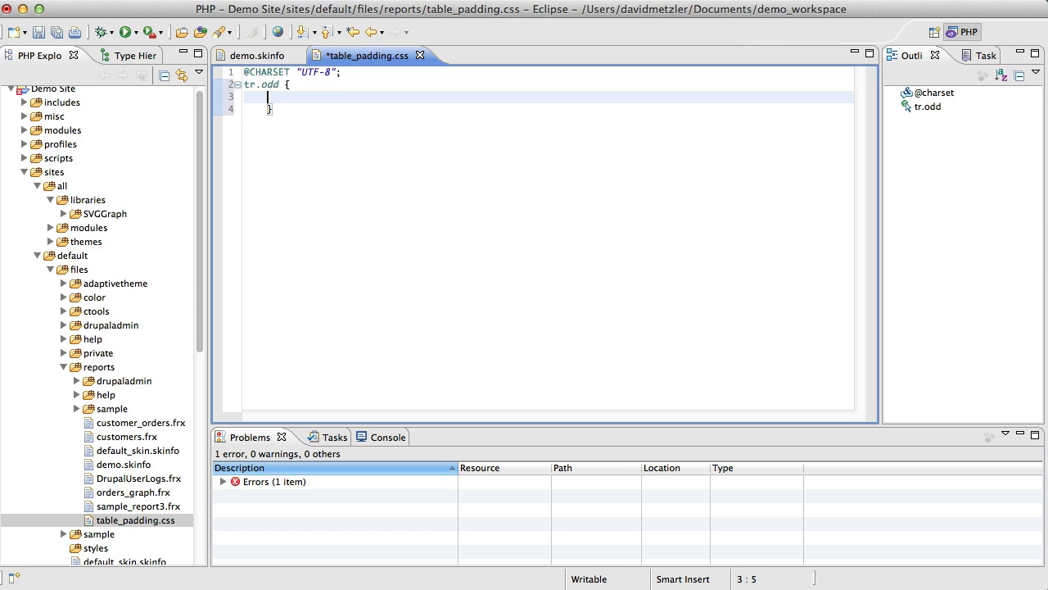
Add the declaration "background-color: #eee;" inside the tr.odd rule.
{"action": "type", "text": "background-colr"}
{"action": "key", "text": "BackSpace"}
{"action": "type", "text": "or: #eee;"}
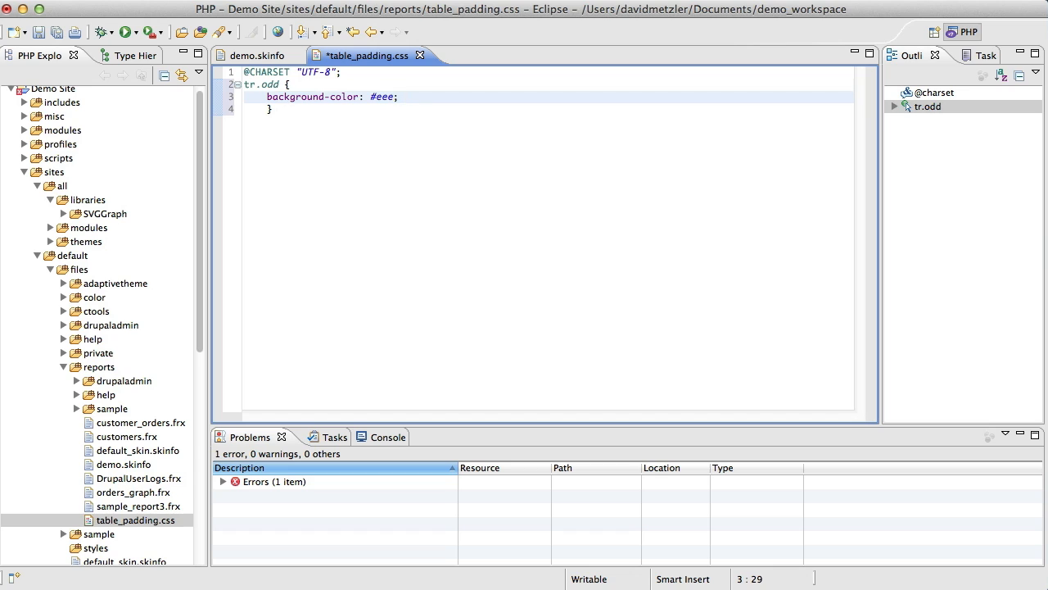
Remove the indentation before the tr.odd rule's closing brace so it starts at the line's beginning.
{"action": "left_click", "coordinate": [273, 109]}
{"action": "key", "text": "Left"}
{"action": "key", "text": "BackSpace"}
{"action": "key", "text": "BackSpace"}
{"action": "key", "text": "Return"}
{"action": "left_click", "coordinate": [358, 86]}
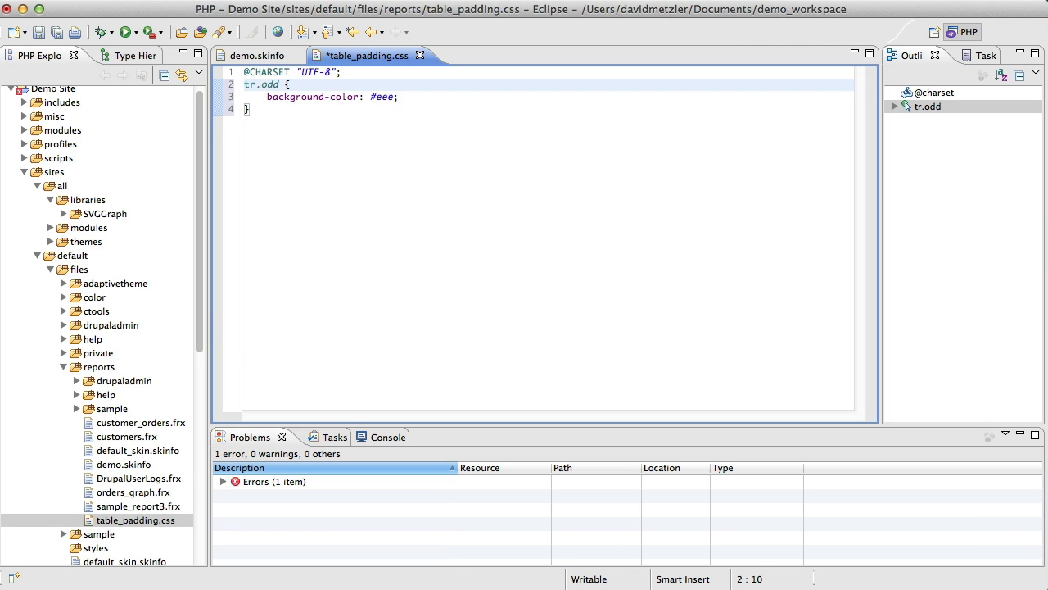
Switch to the browser, open the Northwind Orders Graph report from My Reports and examine the pie chart's colors.
{"action": "key", "text": "super+Tab"}
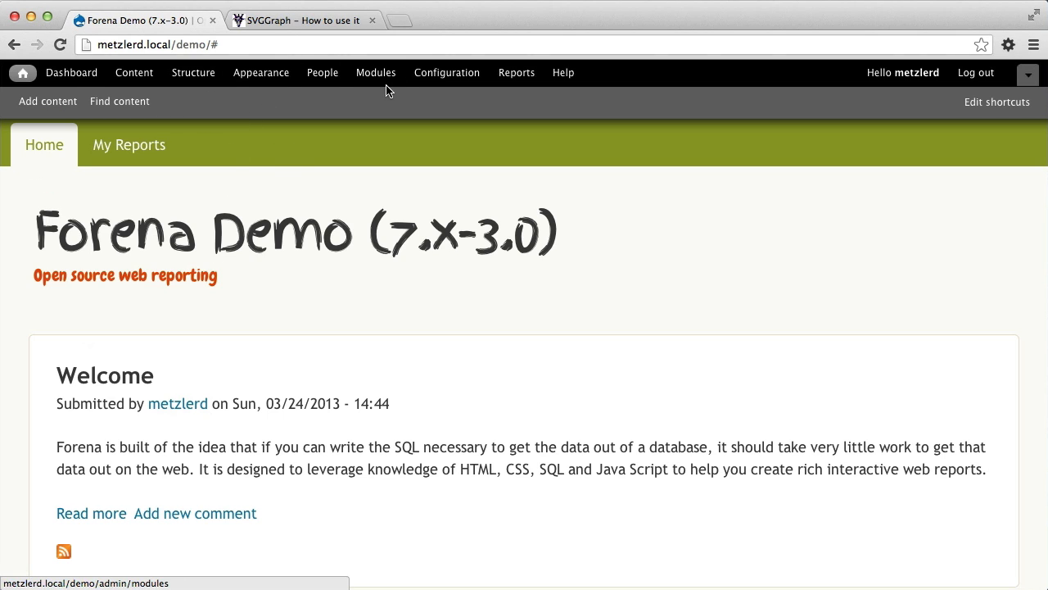
{"action": "left_click", "coordinate": [96, 148]}
{"action": "scroll", "coordinate": [210, 253], "scroll_direction": "down", "scroll_amount": 3}
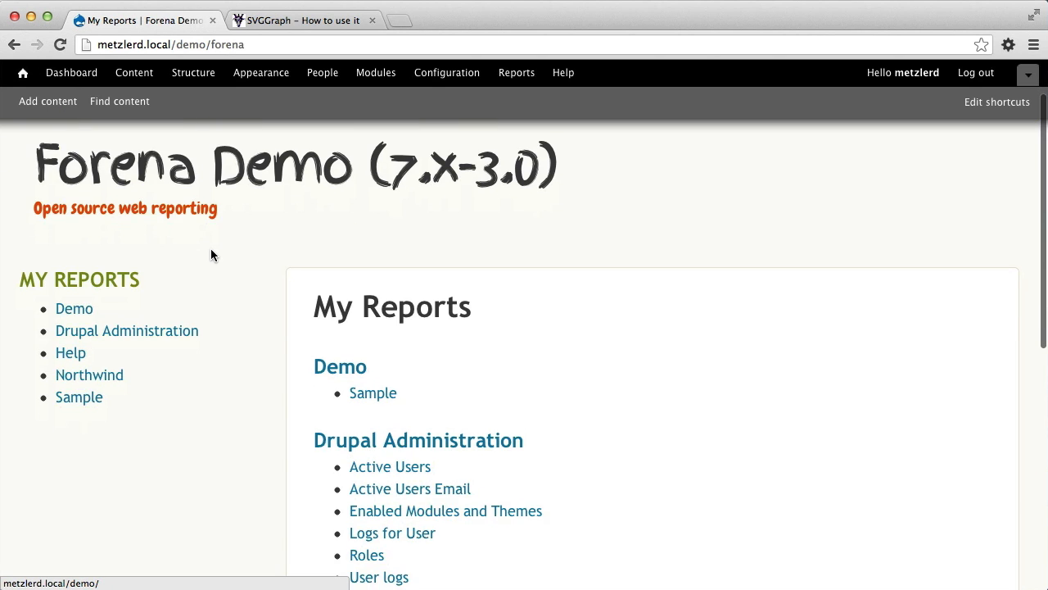
{"action": "scroll", "coordinate": [379, 437], "scroll_direction": "down", "scroll_amount": 3}
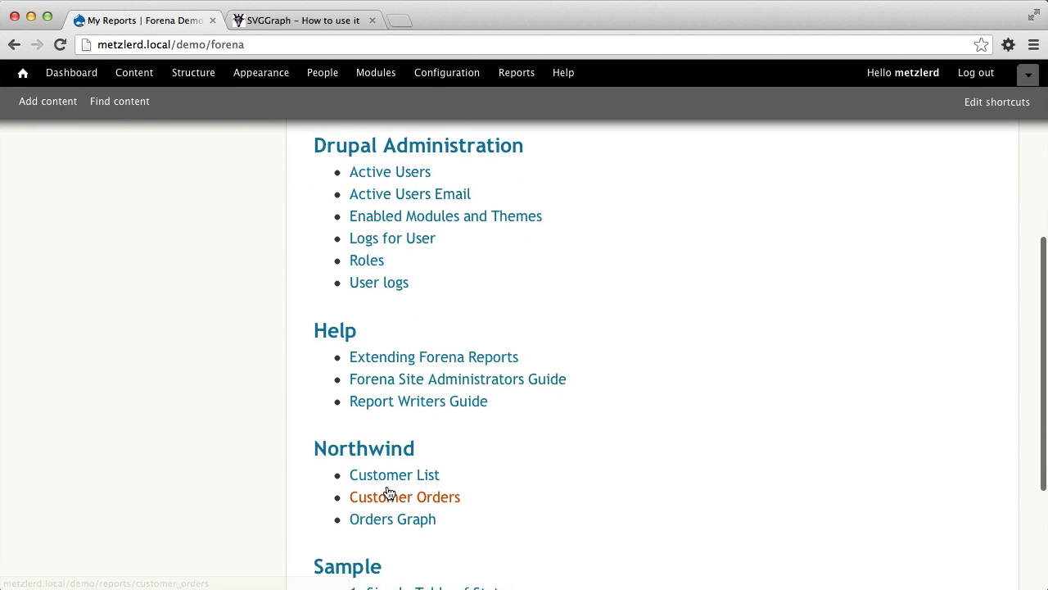
{"action": "left_click", "coordinate": [386, 519]}
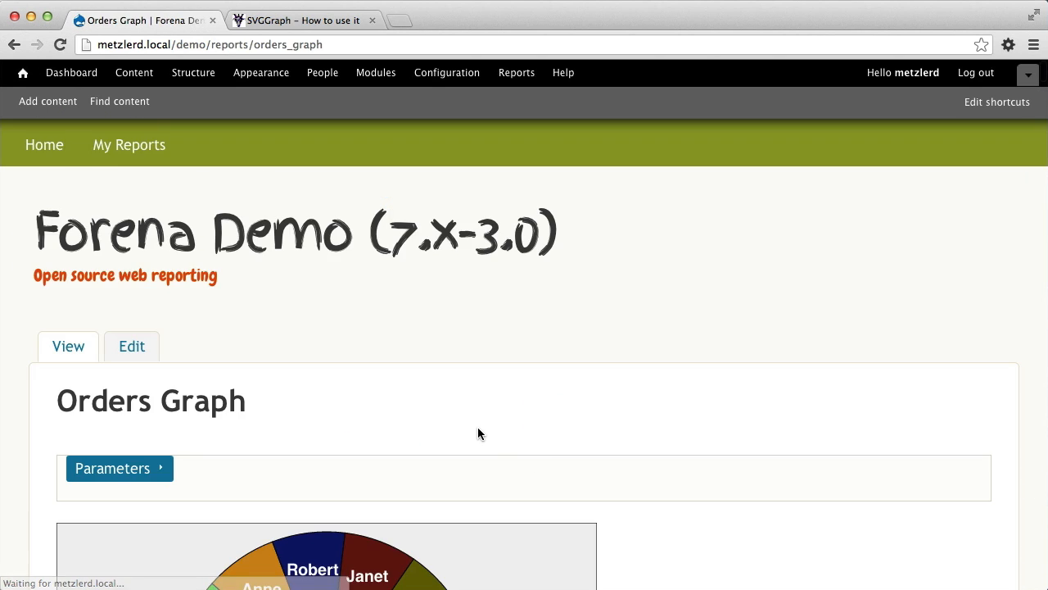
{"action": "scroll", "coordinate": [478, 433], "scroll_direction": "down", "scroll_amount": 1}
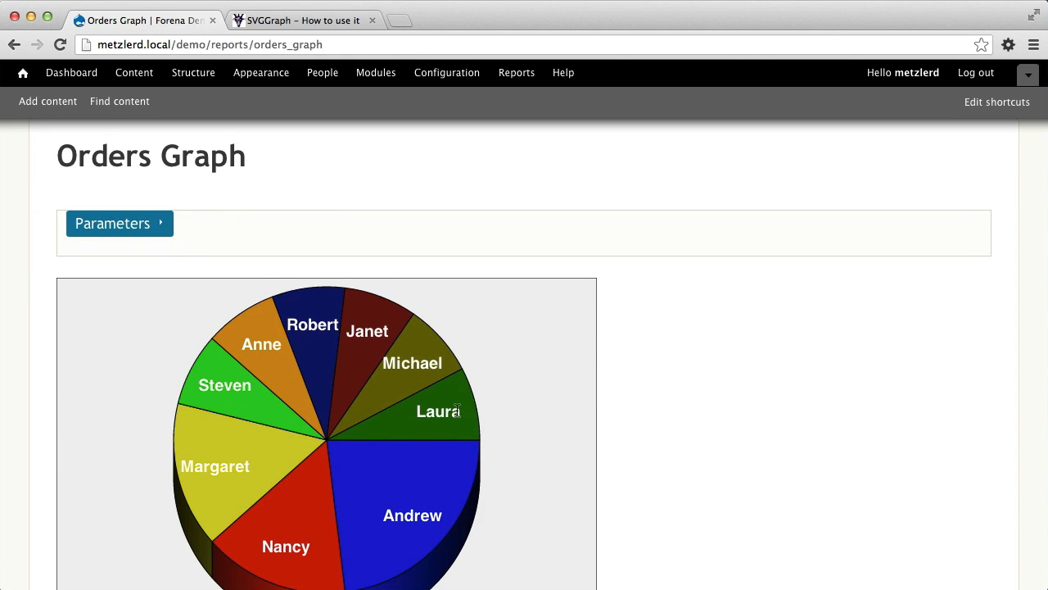
{"action": "scroll", "coordinate": [457, 414], "scroll_direction": "down", "scroll_amount": 2}
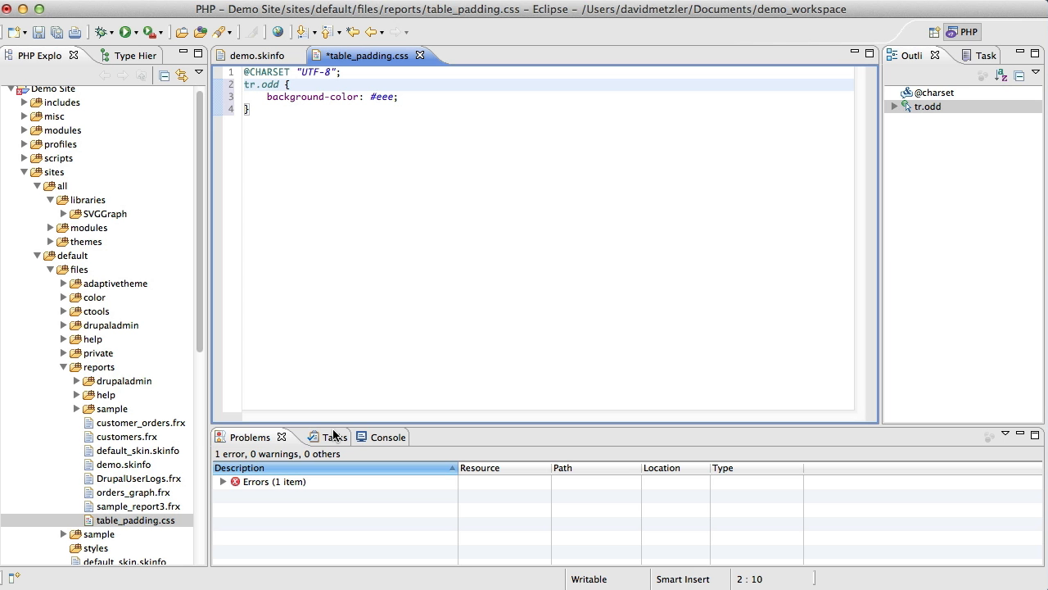
In demo.skinfo, add the setting "FrxSVGGraph[back_round] = 15" on a new line below the commented blue graph color.
{"action": "left_click", "coordinate": [268, 57]}
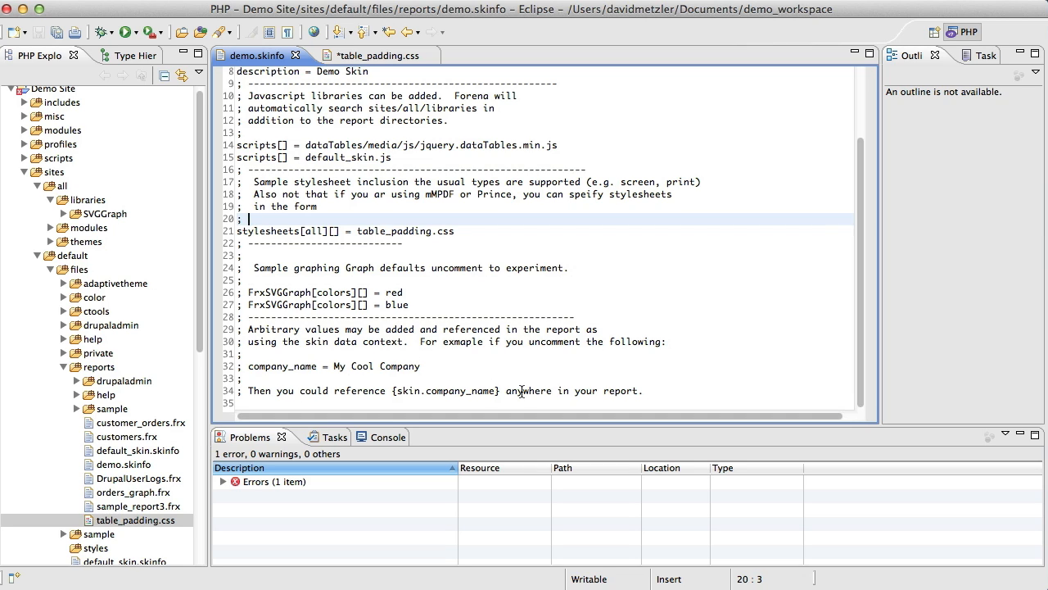
{"action": "left_click", "coordinate": [445, 305]}
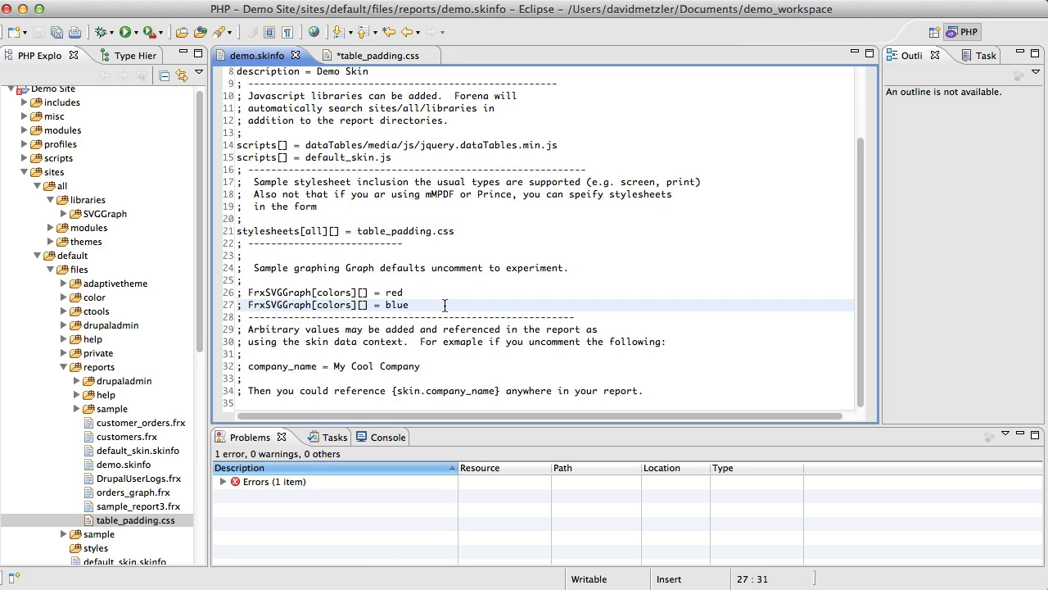
{"action": "key", "text": "Return"}
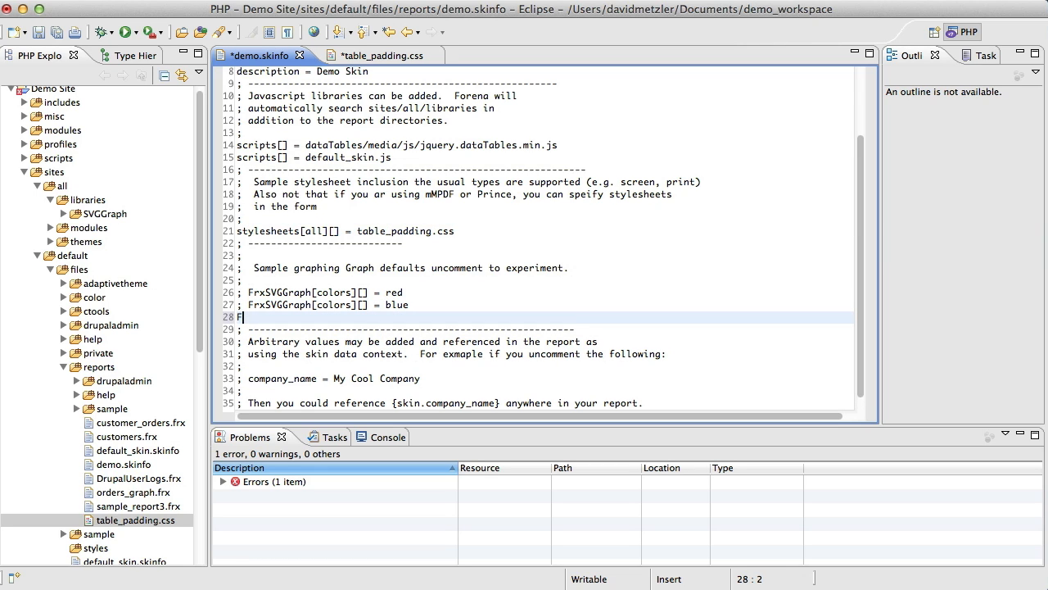
{"action": "type", "text": "FrxSv"}
{"action": "key", "text": "BackSpace"}
{"action": "type", "text": "VGGraph[back_round"}
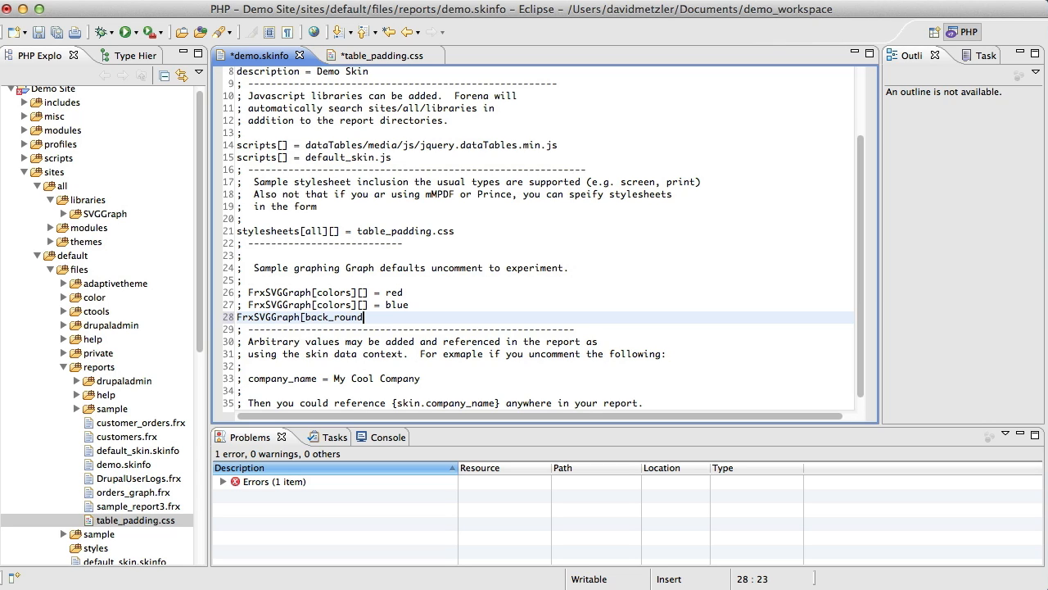
{"action": "type", "text": "] = 15"}
Save the skin file, switch to the browser and reload the Orders Graph report.
{"action": "key", "text": "super+shift+s"}
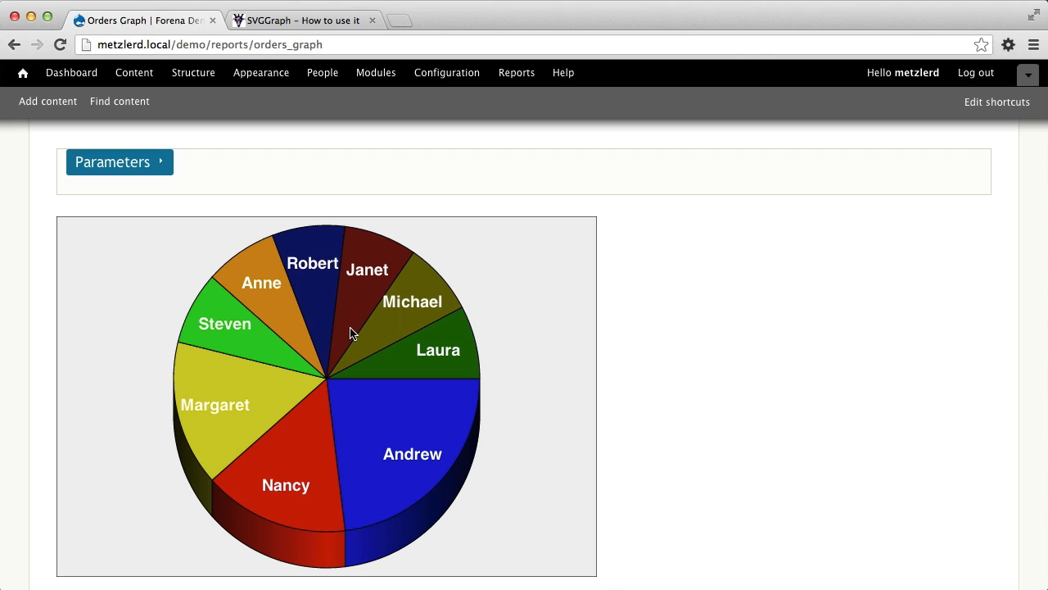
{"action": "left_click", "coordinate": [58, 46]}
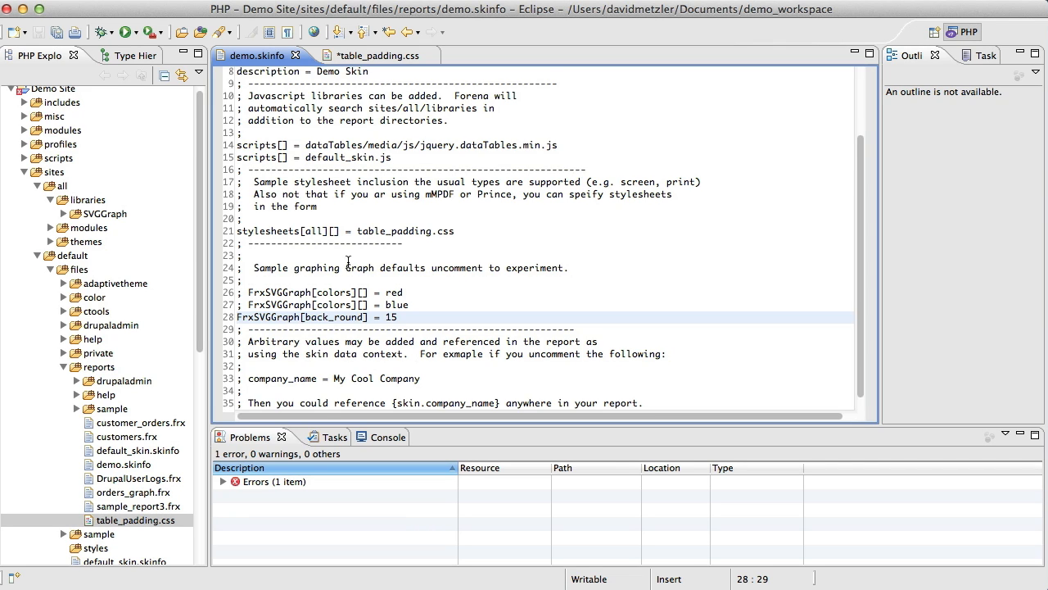
Back in Eclipse, add the line "company = Forena Solutions" at the end of demo.skinfo and save the file.
{"action": "scroll", "coordinate": [394, 293], "scroll_direction": "down", "scroll_amount": 1}
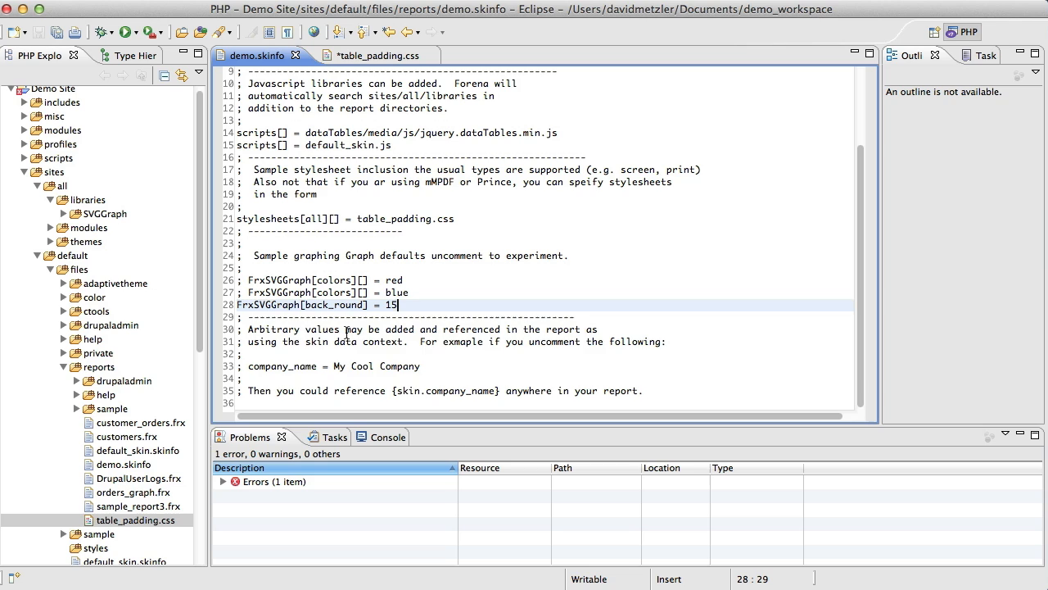
{"action": "scroll", "coordinate": [347, 332], "scroll_direction": "up", "scroll_amount": 1}
{"action": "left_click", "coordinate": [264, 401]}
{"action": "scroll", "coordinate": [265, 403], "scroll_direction": "down", "scroll_amount": 1}
{"action": "left_click", "coordinate": [647, 392]}
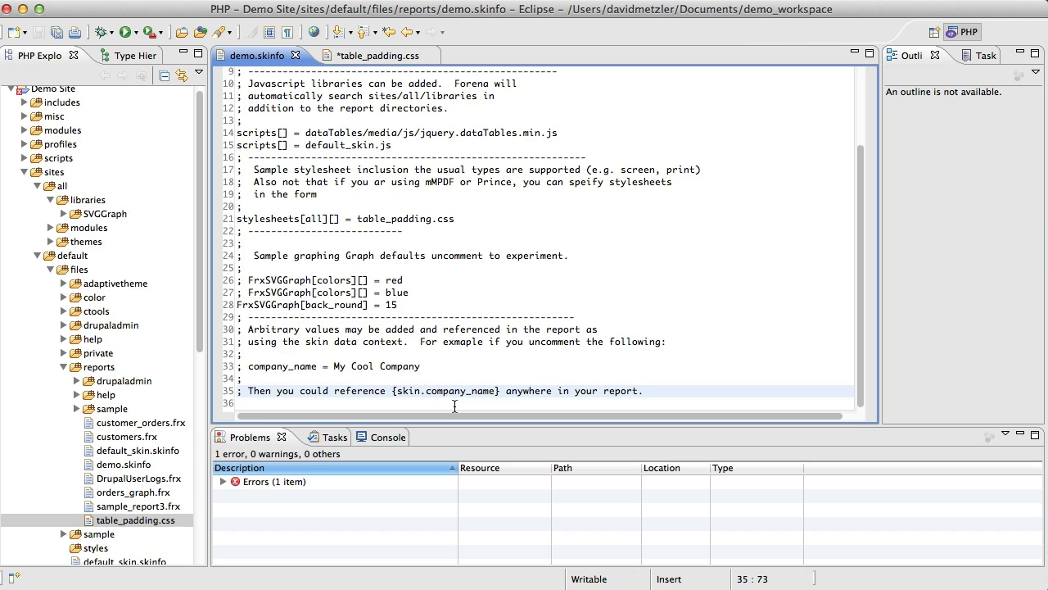
{"action": "key", "text": "Return"}
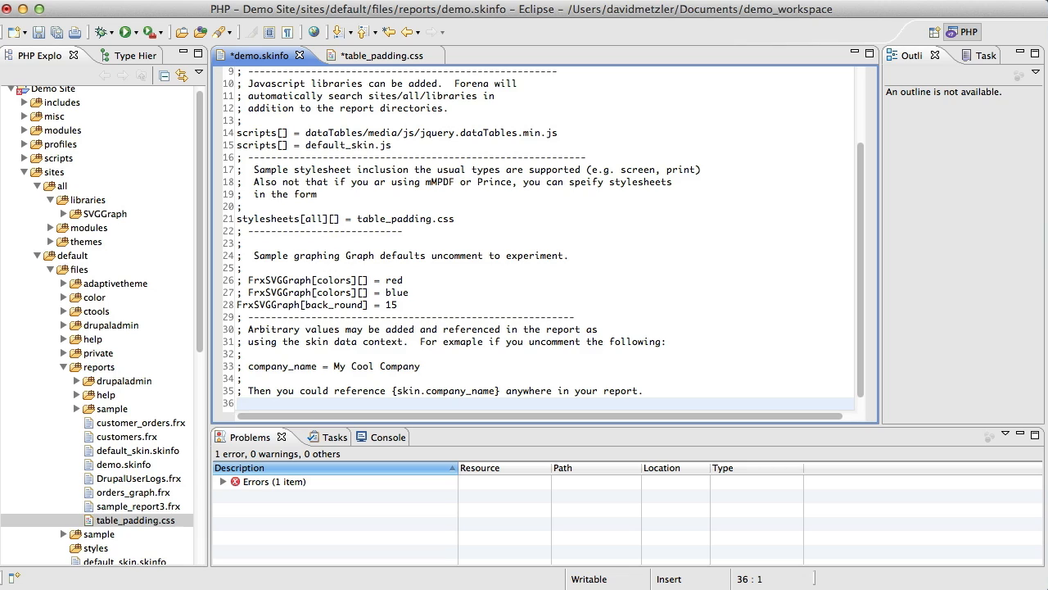
{"action": "type", "text": "company = Forena Solu"}
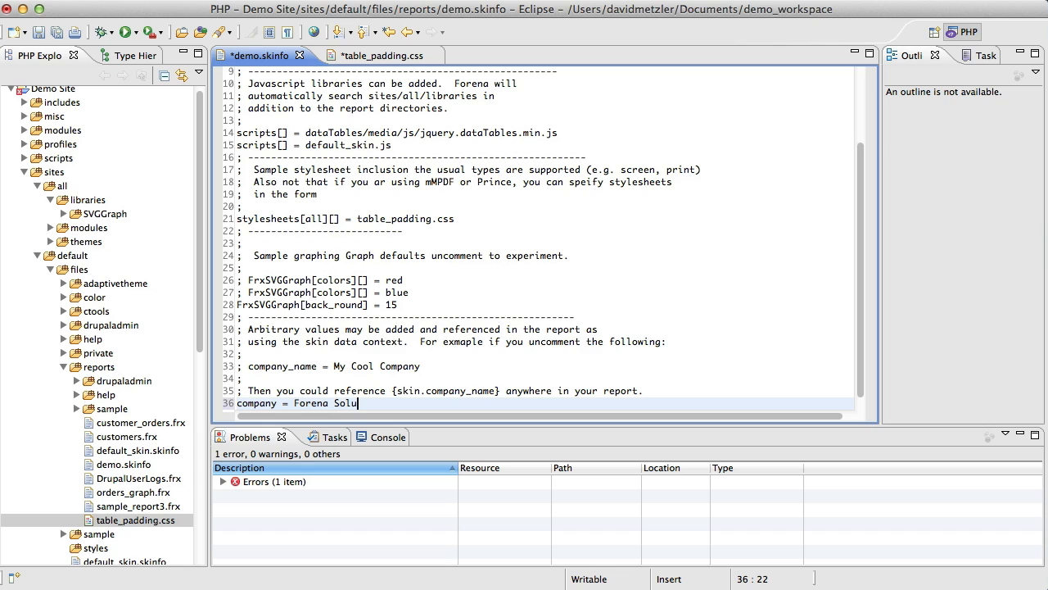
{"action": "type", "text": "tions"}
{"action": "key", "text": "super+s"}
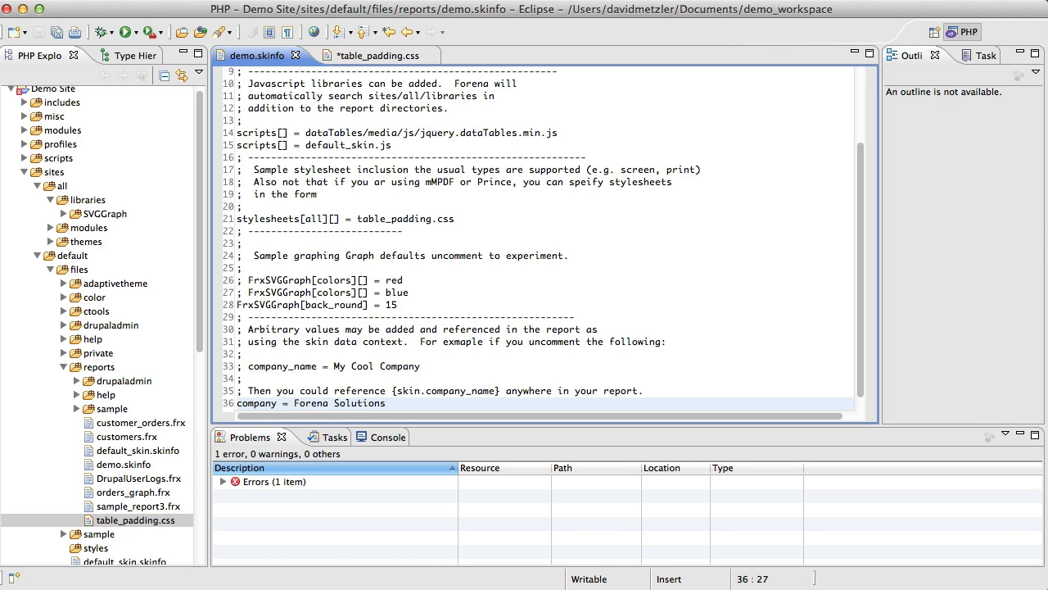
Switch to the browser and open the "1. Simple Table of States" sample report from My Reports.
{"action": "key", "text": "super+Tab"}
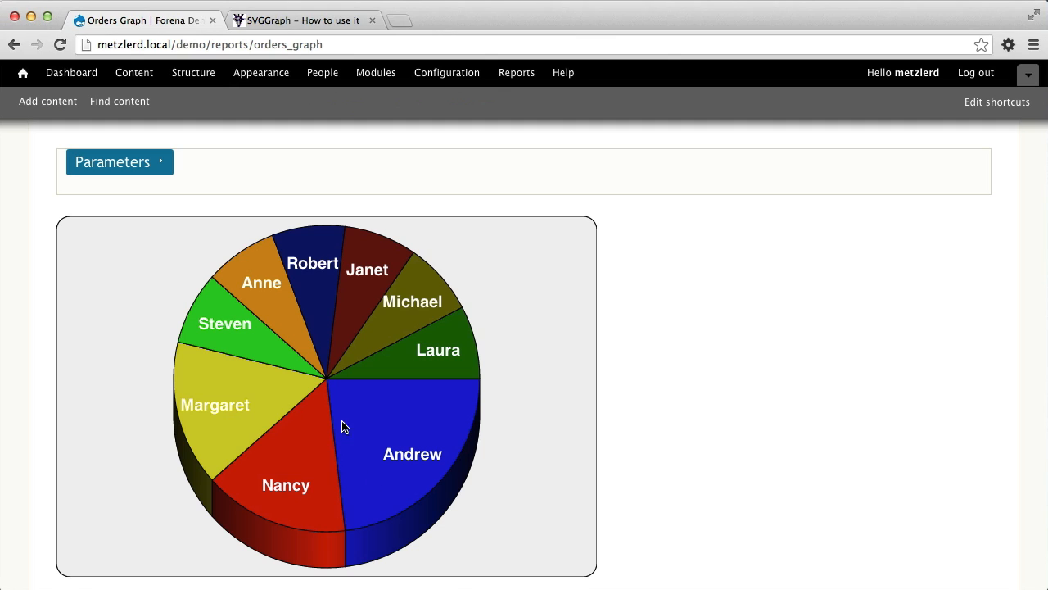
{"action": "scroll", "coordinate": [283, 333], "scroll_direction": "down", "scroll_amount": 1}
{"action": "scroll", "coordinate": [284, 336], "scroll_direction": "up", "scroll_amount": 5}
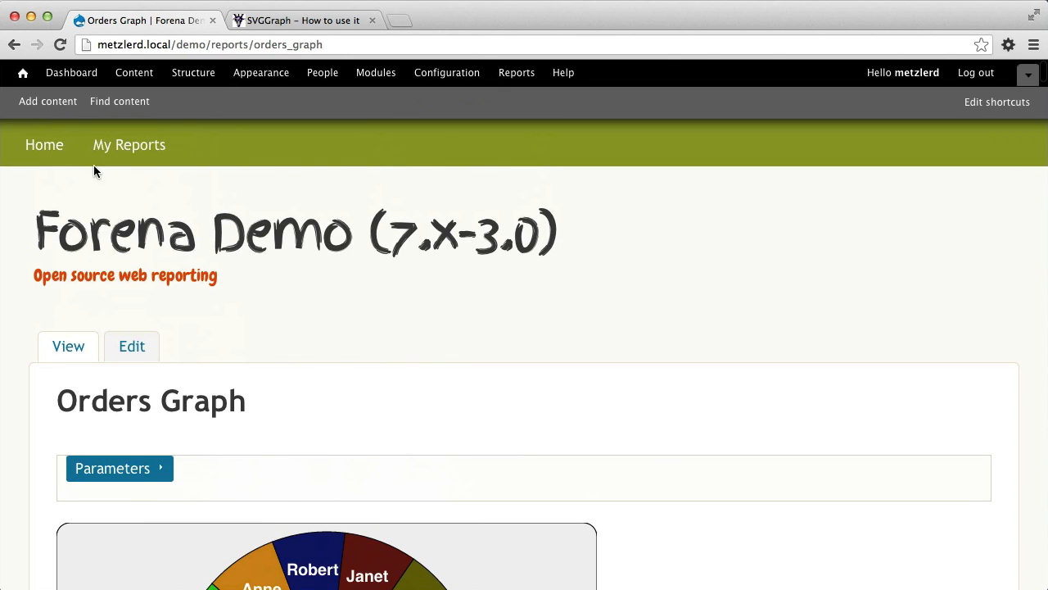
{"action": "left_click", "coordinate": [123, 147]}
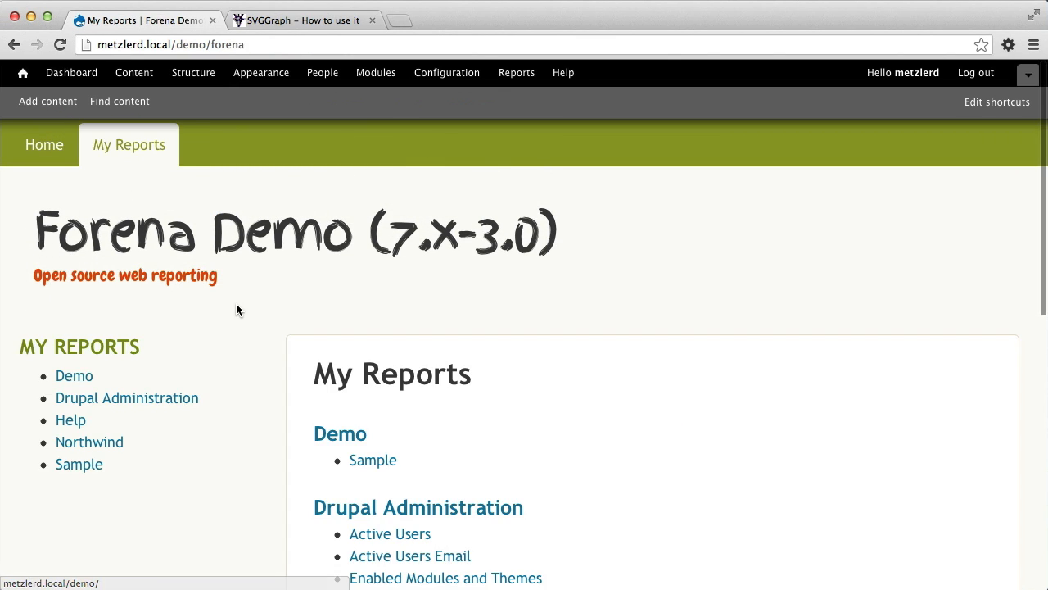
{"action": "scroll", "coordinate": [389, 428], "scroll_direction": "down", "scroll_amount": 1}
{"action": "scroll", "coordinate": [390, 433], "scroll_direction": "down", "scroll_amount": 5}
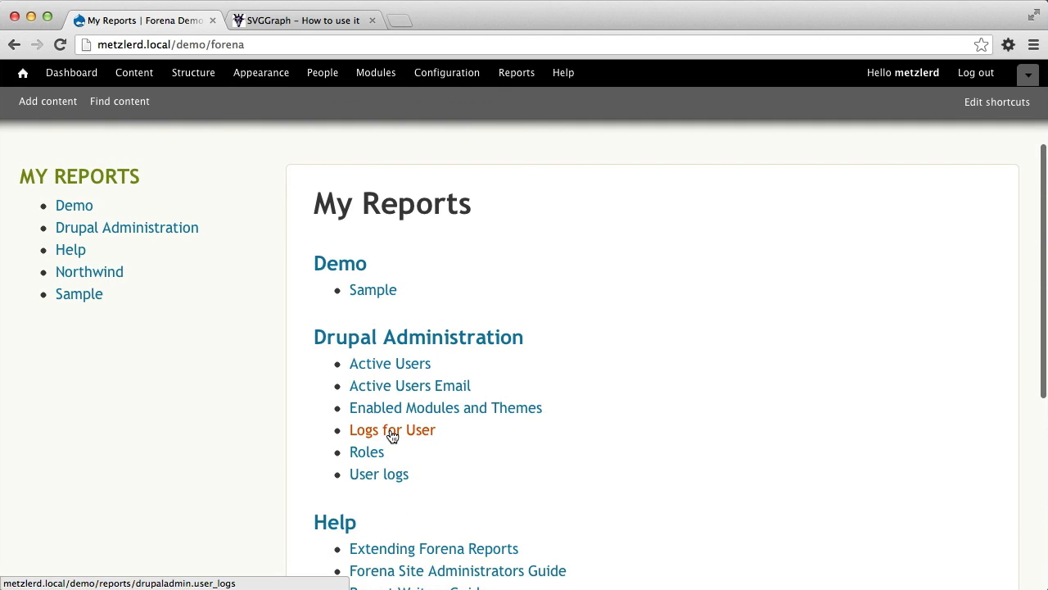
{"action": "scroll", "coordinate": [390, 435], "scroll_direction": "down", "scroll_amount": 2}
{"action": "scroll", "coordinate": [390, 435], "scroll_direction": "up", "scroll_amount": 2}
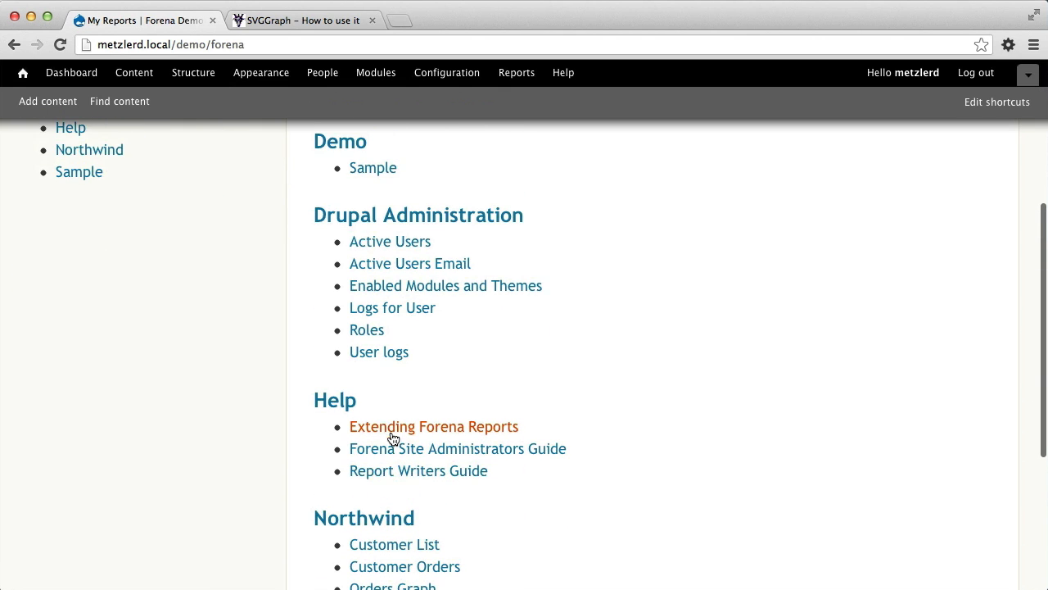
{"action": "scroll", "coordinate": [379, 311], "scroll_direction": "down", "scroll_amount": 1}
{"action": "scroll", "coordinate": [381, 334], "scroll_direction": "up", "scroll_amount": 2}
{"action": "scroll", "coordinate": [381, 328], "scroll_direction": "down", "scroll_amount": 3}
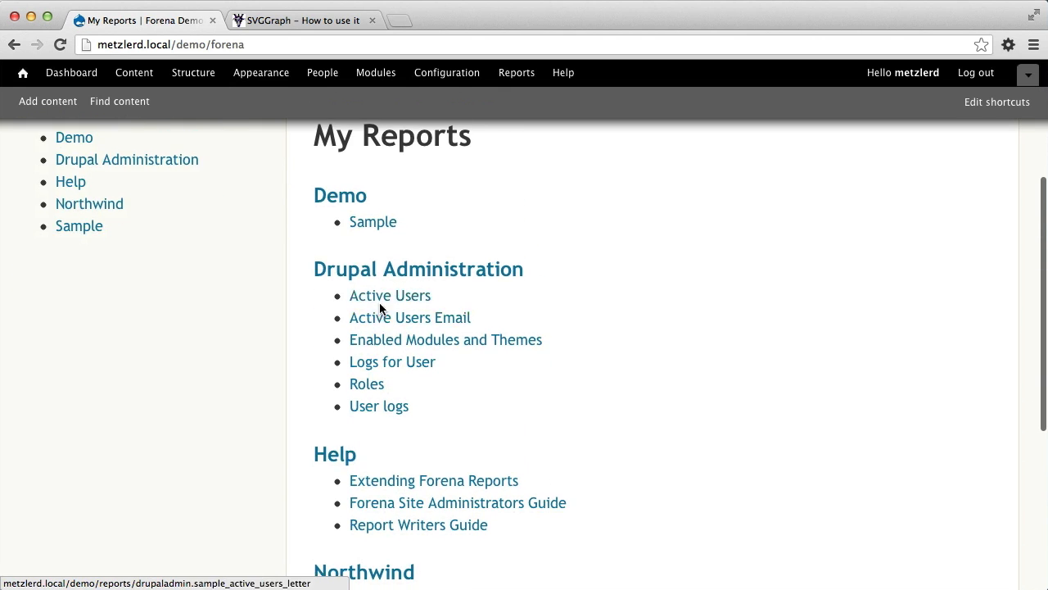
{"action": "scroll", "coordinate": [384, 320], "scroll_direction": "down", "scroll_amount": 5}
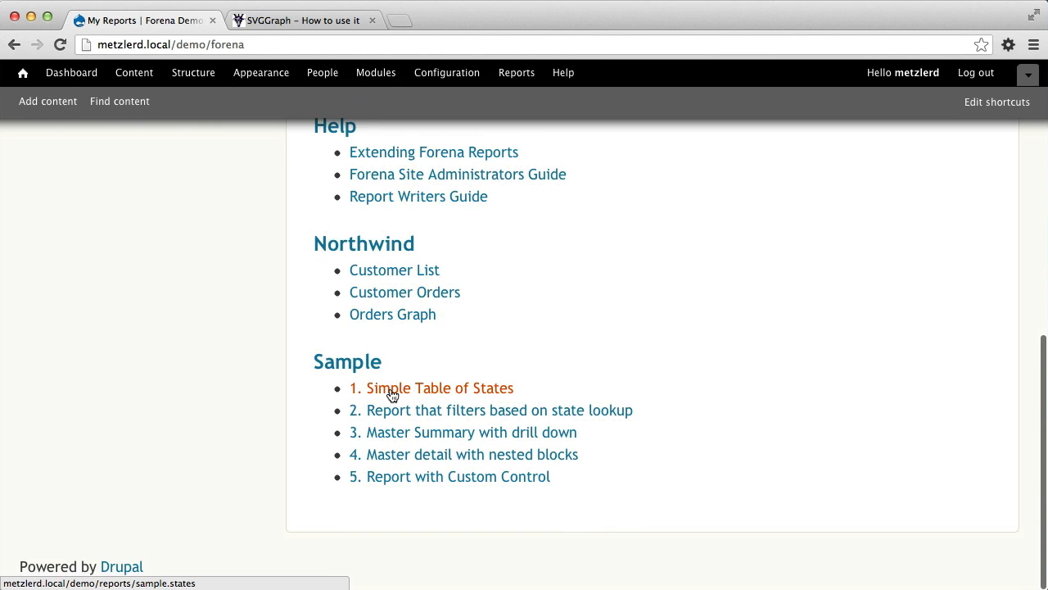
{"action": "left_click", "coordinate": [424, 396]}
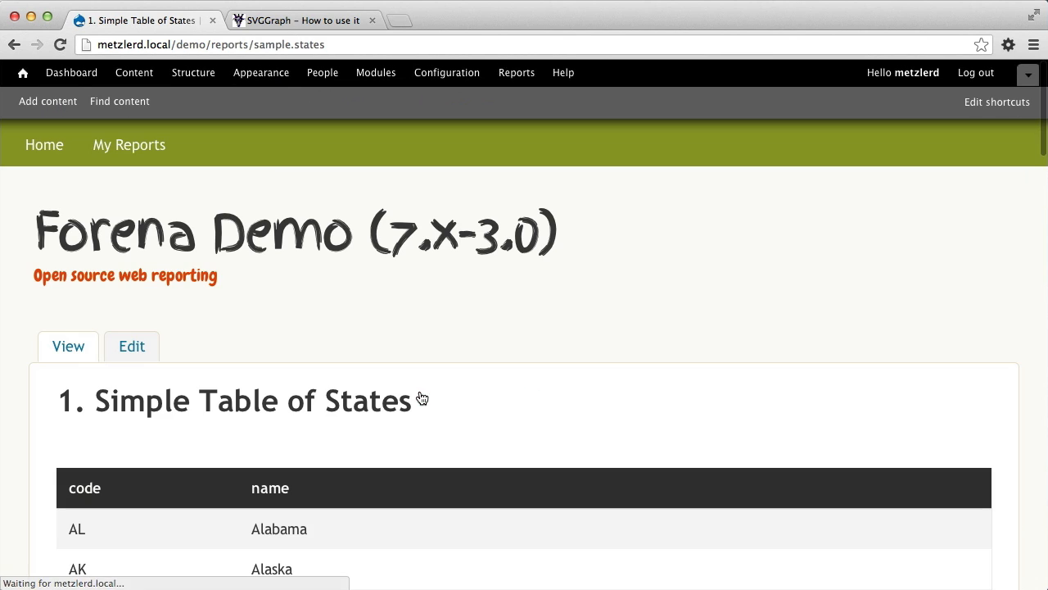
Edit the report's layout, adding the heading "<h2>{skin.company}</h2>" on a new line directly below the opening div tag.
{"action": "left_click", "coordinate": [134, 354]}
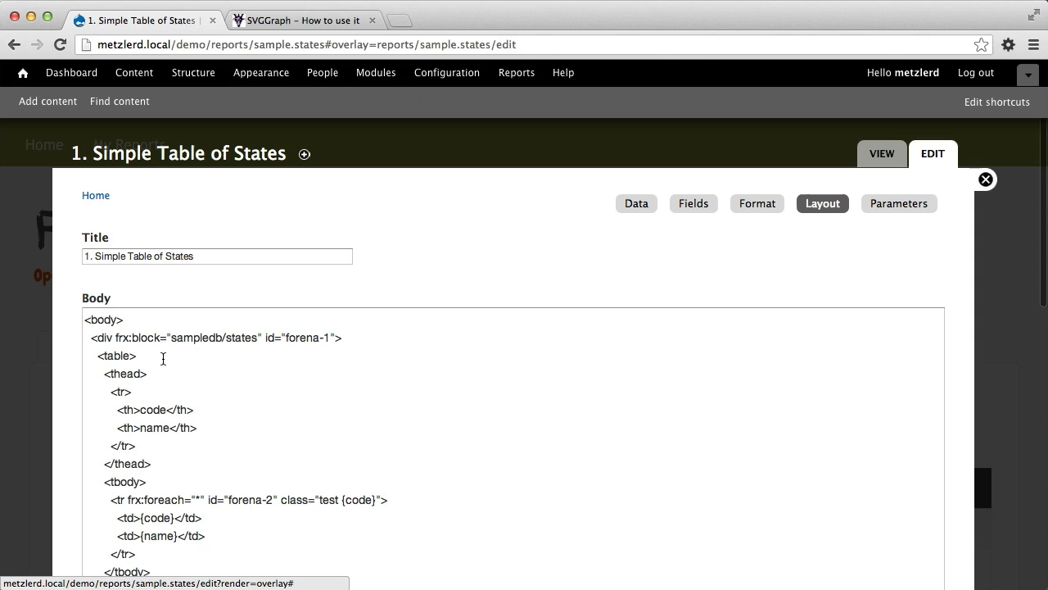
{"action": "left_click", "coordinate": [156, 319]}
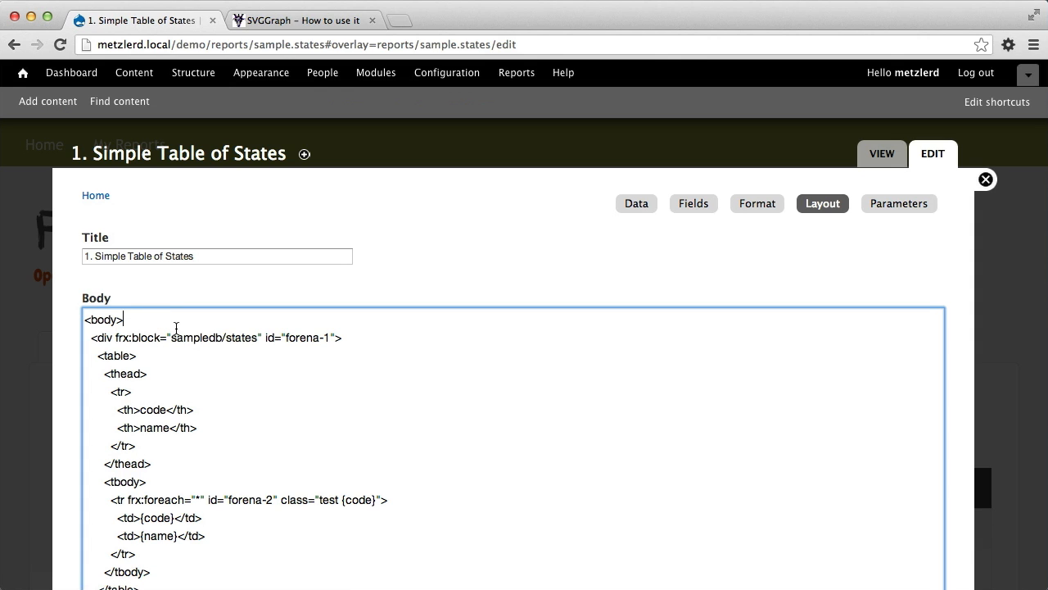
{"action": "left_click", "coordinate": [394, 336]}
{"action": "key", "text": "Return"}
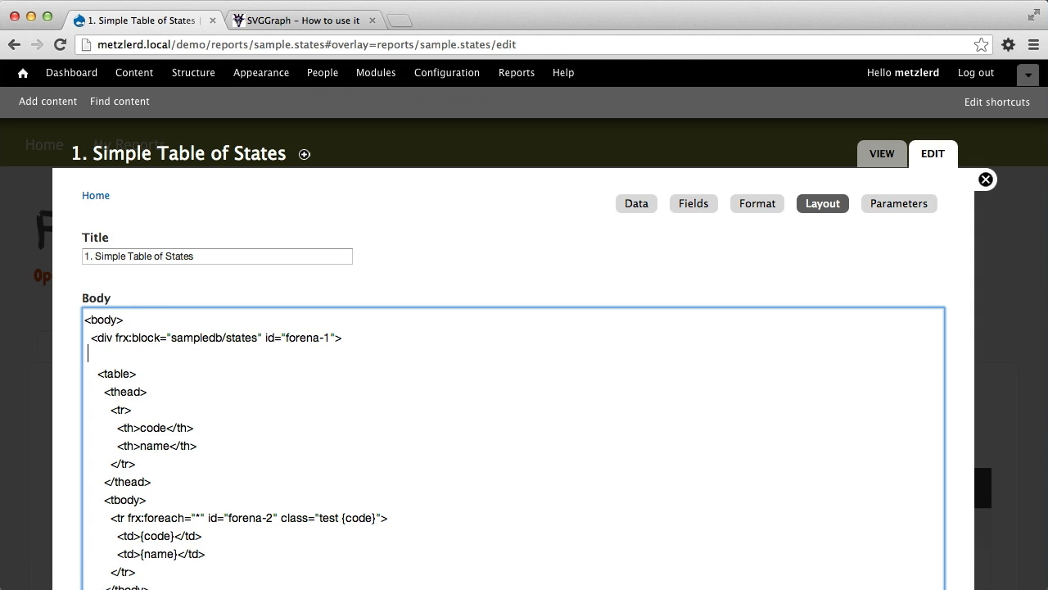
{"action": "type", "text": "<h2>{skin.company"}
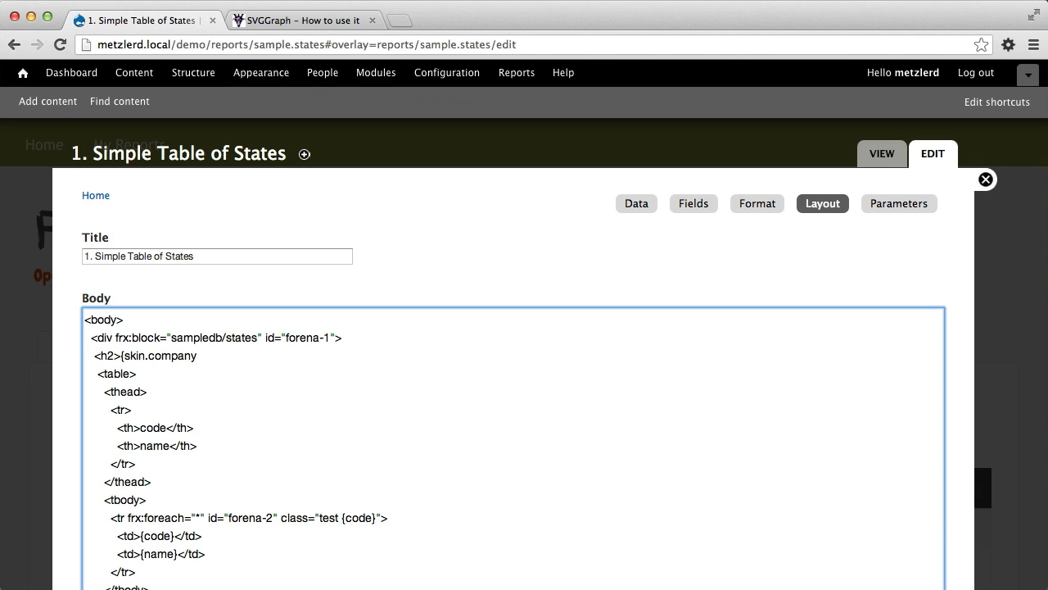
{"action": "type", "text": "}</h2>"}
{"action": "key", "text": "super+s"}
{"action": "key", "text": "Escape"}
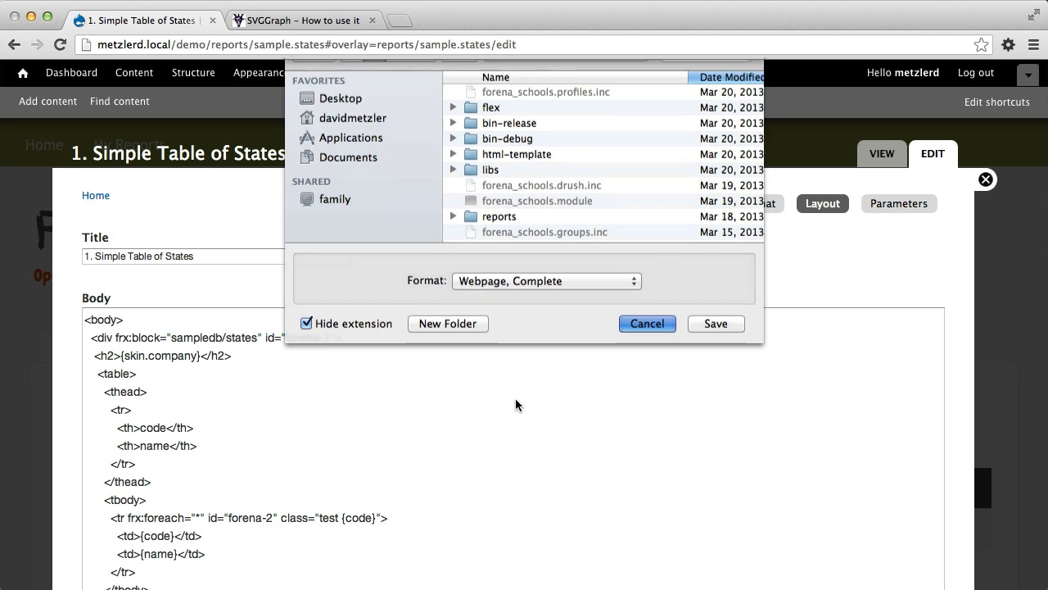
Save the edited report layout and view the rendered report with its new heading.
{"action": "scroll", "coordinate": [617, 260], "scroll_direction": "down", "scroll_amount": 10}
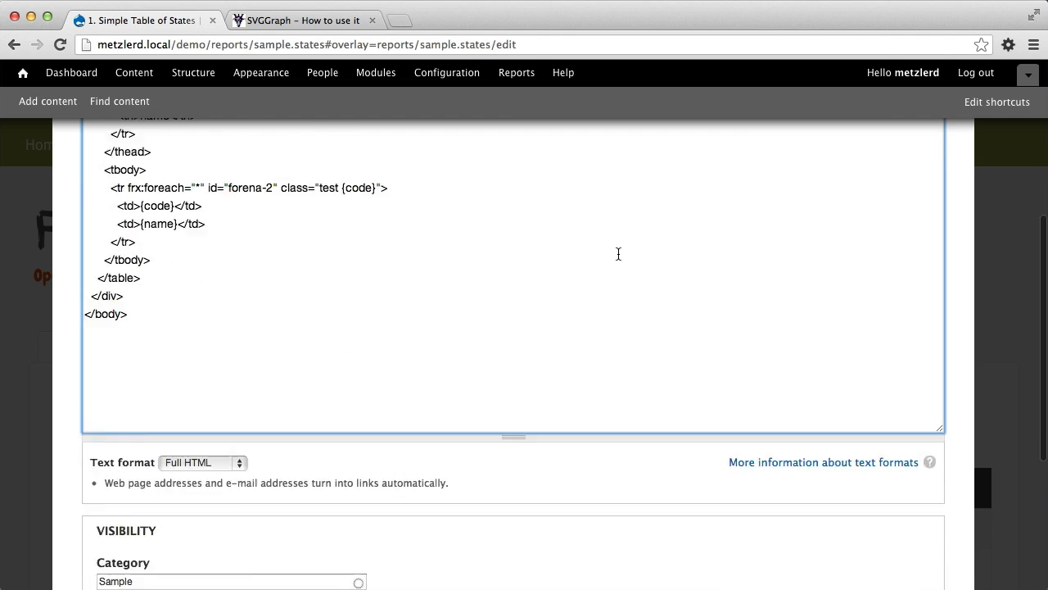
{"action": "left_click", "coordinate": [104, 528]}
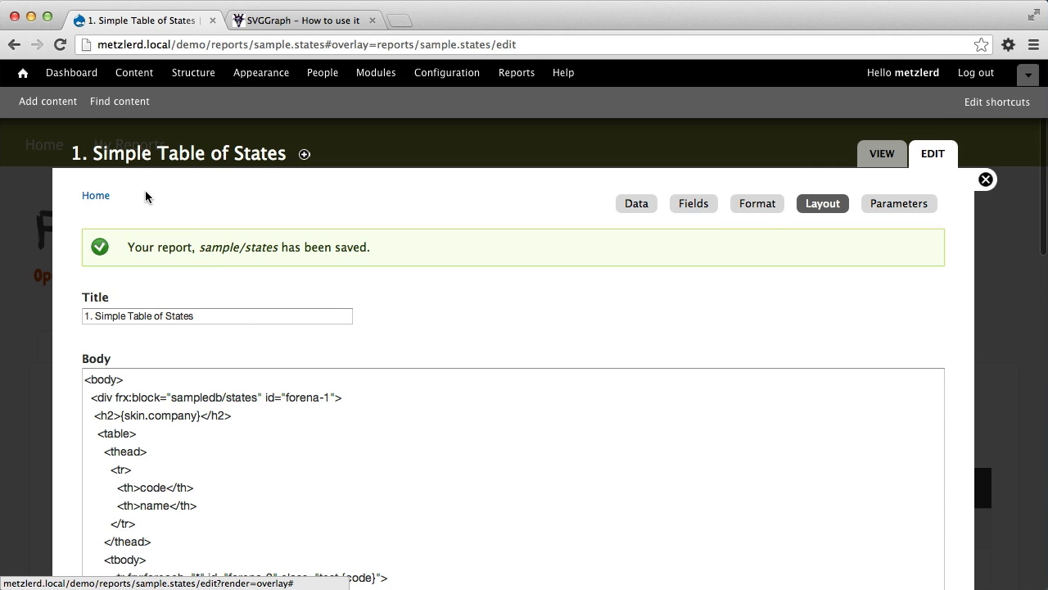
{"action": "left_click", "coordinate": [881, 153]}
{"action": "scroll", "coordinate": [198, 382], "scroll_direction": "down", "scroll_amount": 3}
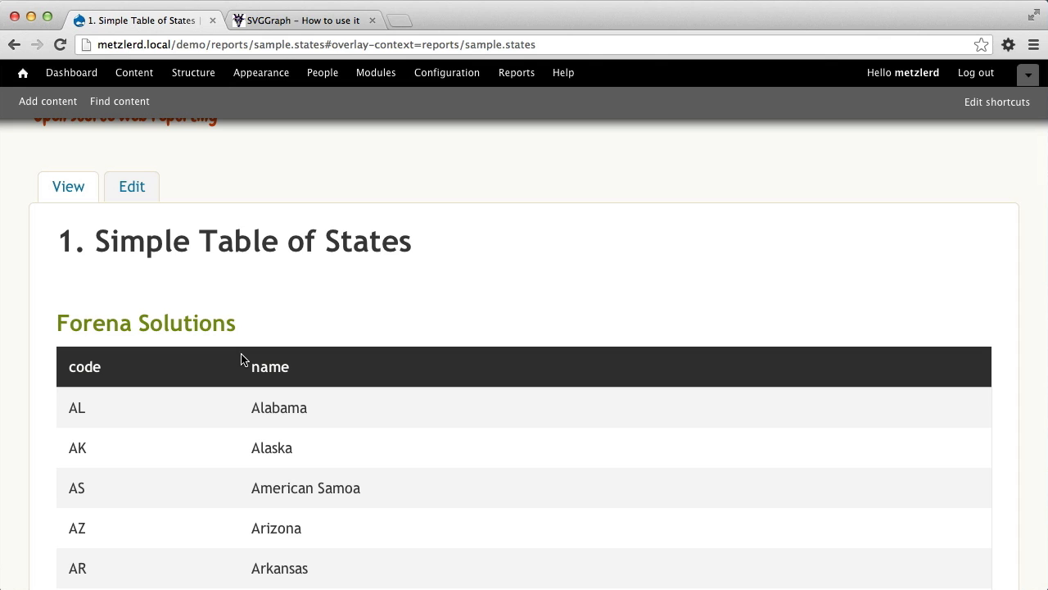
{"action": "scroll", "coordinate": [244, 359], "scroll_direction": "down", "scroll_amount": 1}
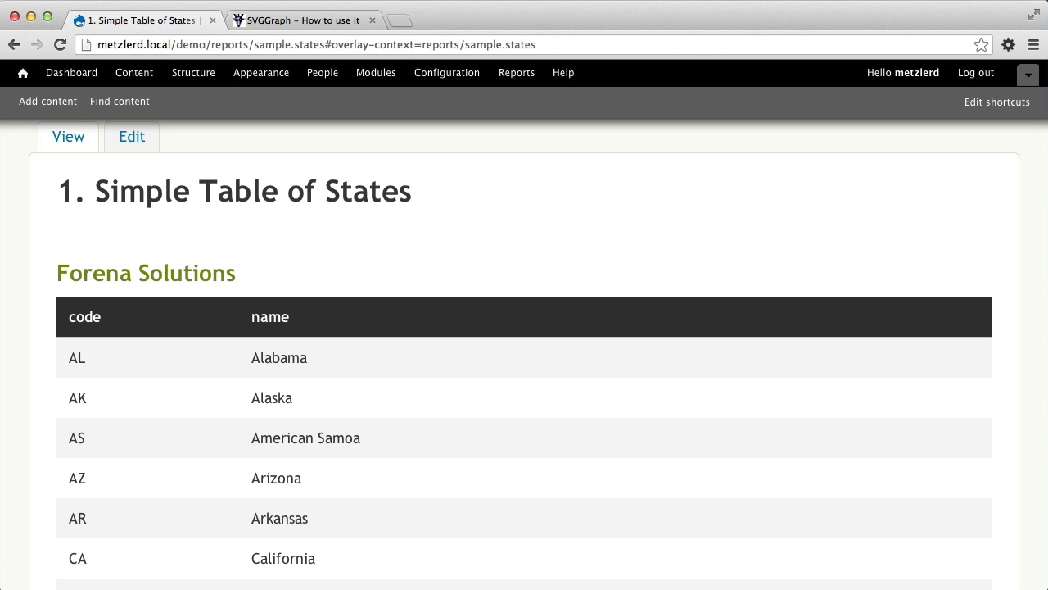
Switch to Eclipse and examine the skin's scripts[] entries, selecting the line that loads dataTables/media/js/jquery.dataTables.min.js.
{"action": "key", "text": "super+Tab"}
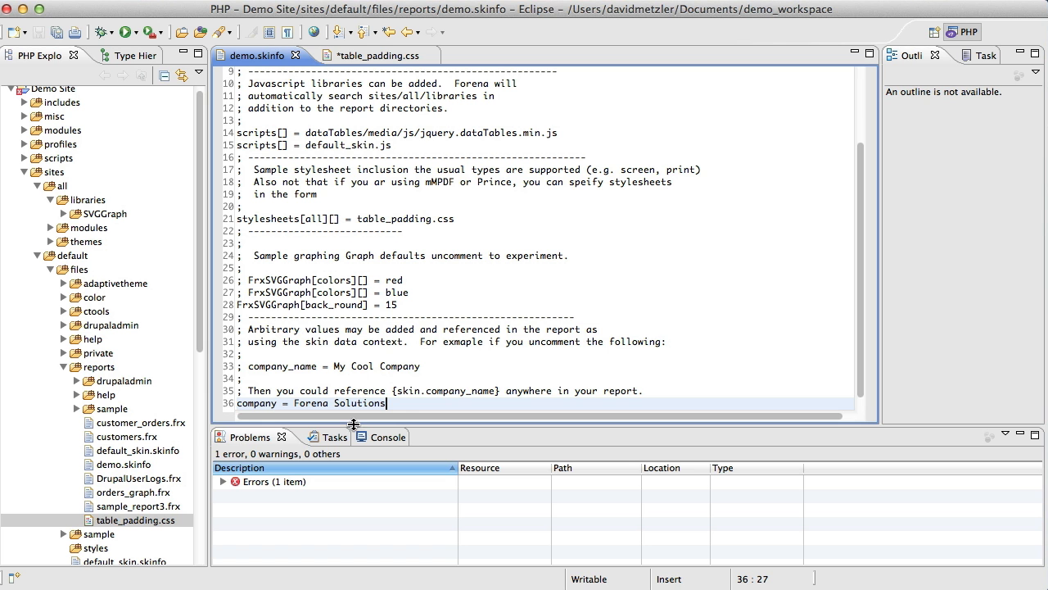
{"action": "scroll", "coordinate": [368, 229], "scroll_direction": "up", "scroll_amount": 3}
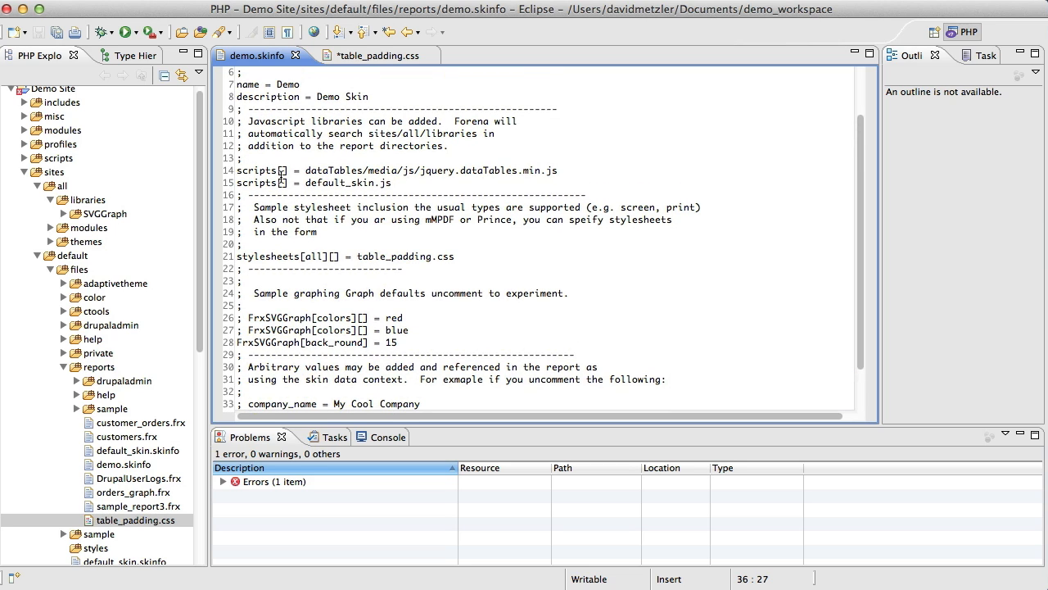
{"action": "left_click", "coordinate": [300, 170]}
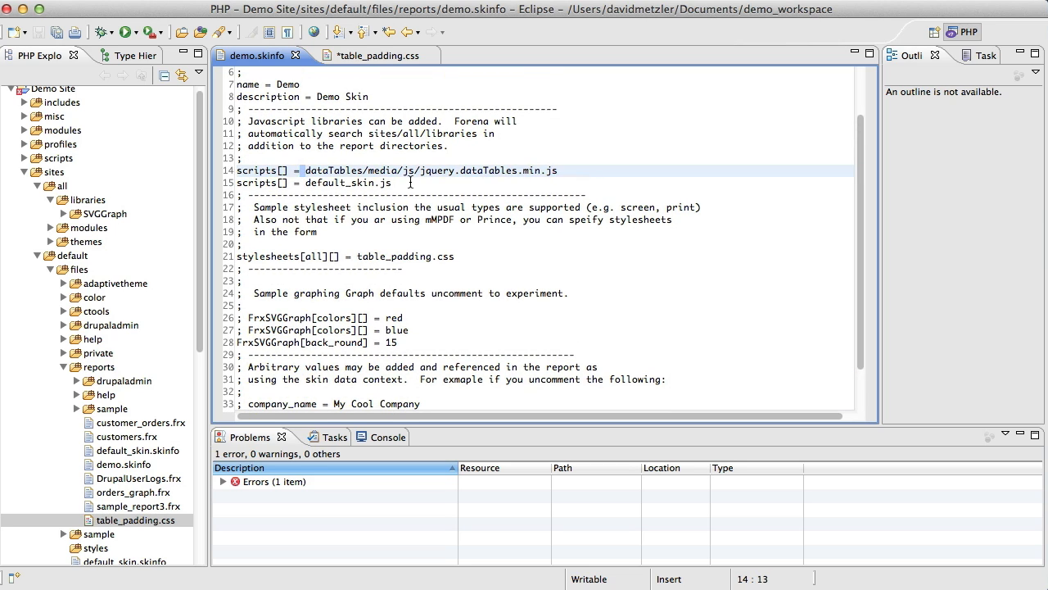
{"action": "left_click_drag", "start_coordinate": [557, 171], "coordinate": [523, 170]}
{"action": "key", "text": "shift+Home"}
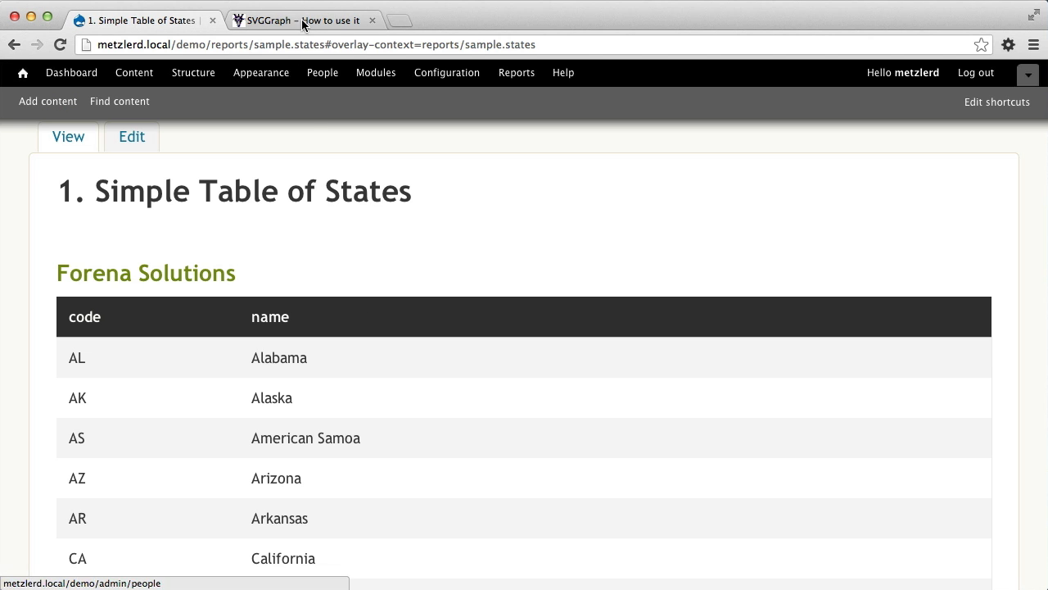
Switch to the browser and search the web for "jquery dataTables" in a new tab.
{"action": "left_click", "coordinate": [395, 22]}
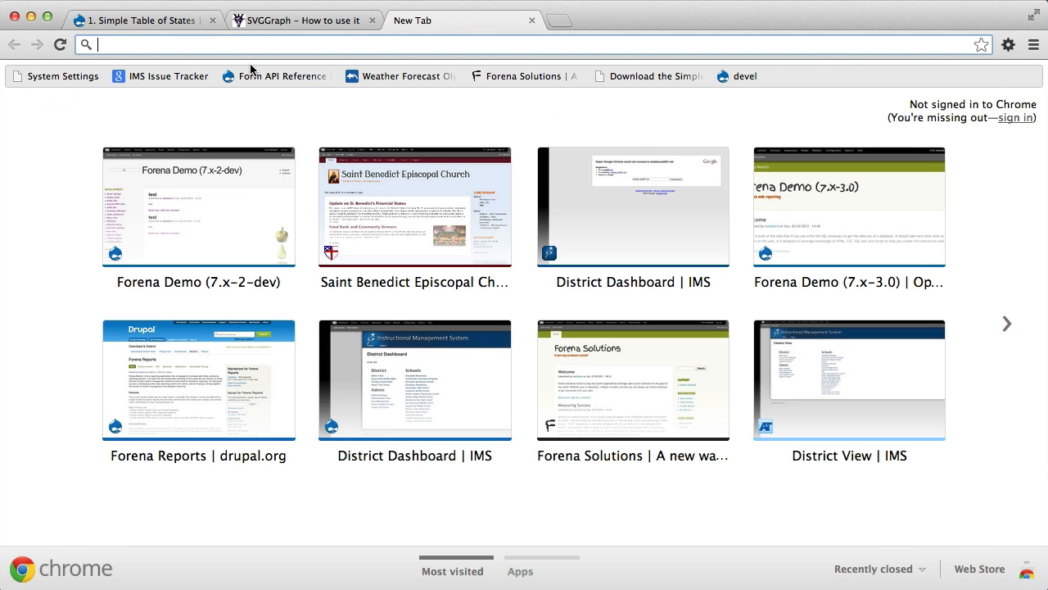
{"action": "type", "text": "jquery da"}
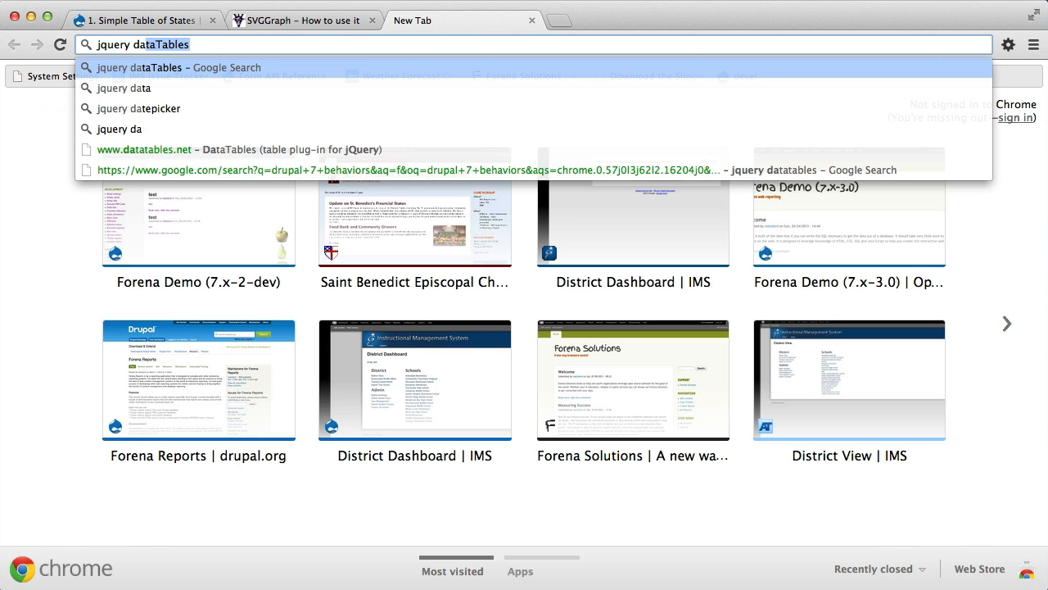
{"action": "key", "text": "Return"}
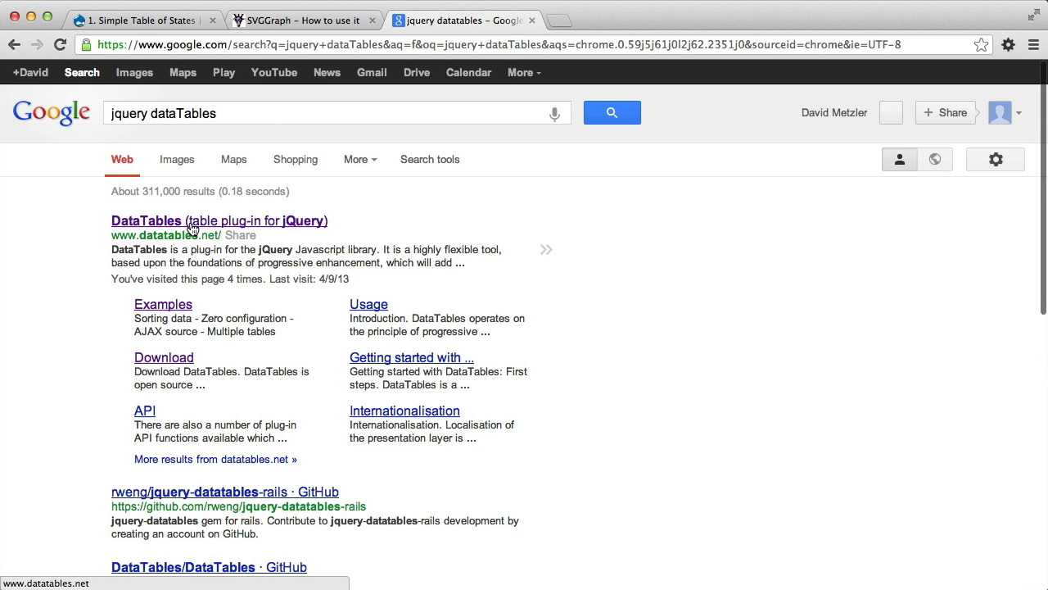
Open the DataTables website from the search results and download DataTables v1.9.4.
{"action": "left_click", "coordinate": [192, 228]}
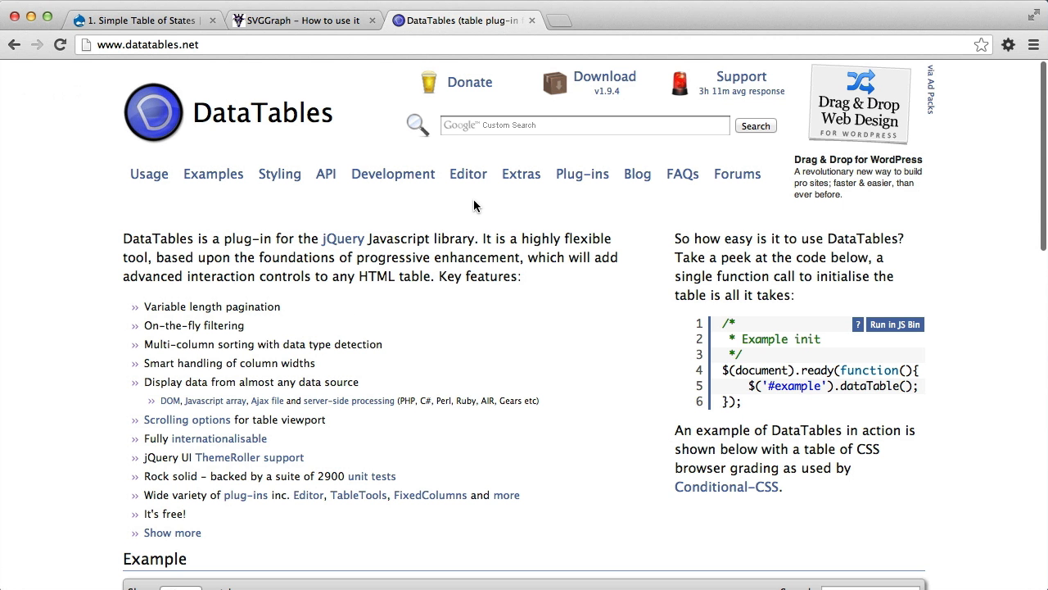
{"action": "left_click", "coordinate": [604, 77]}
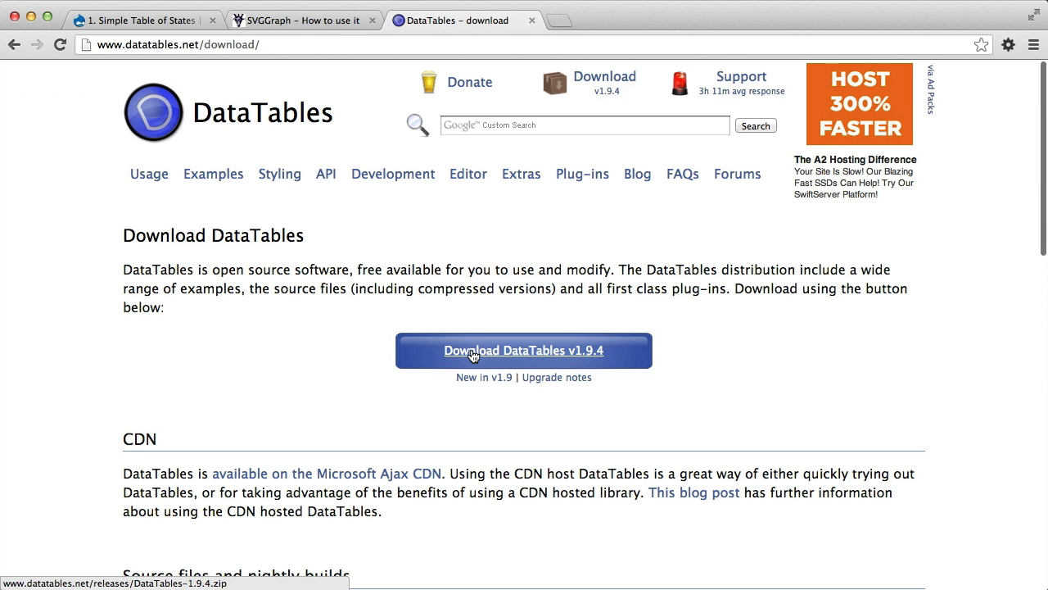
{"action": "left_click", "coordinate": [472, 352]}
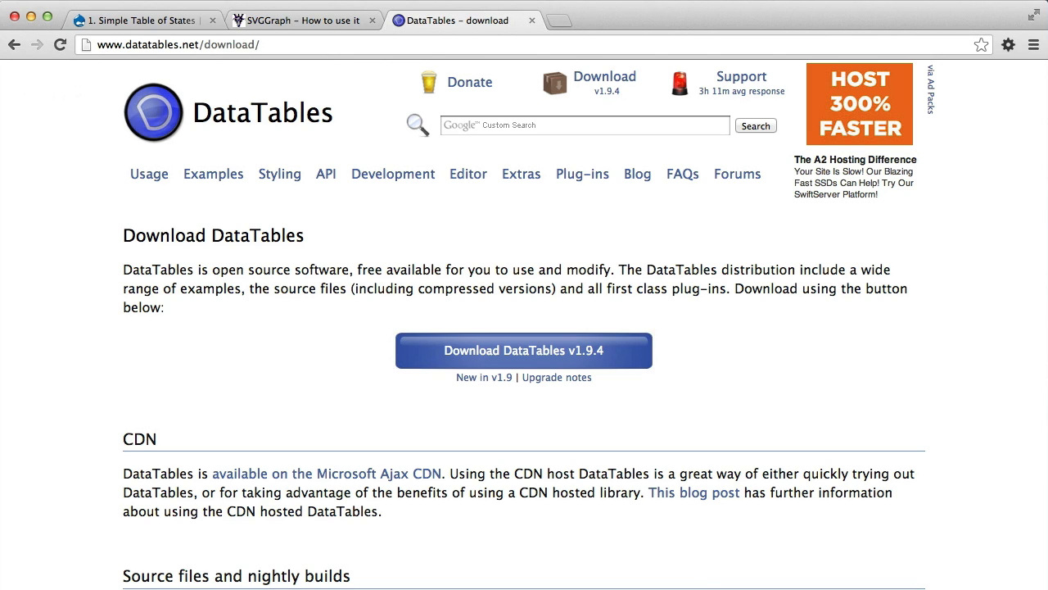
Switch to Finder's Downloads folder, extract DataTables-1.9.4 (1).zip and copy the newly extracted folder.
{"action": "left_click", "coordinate": [311, 586]}
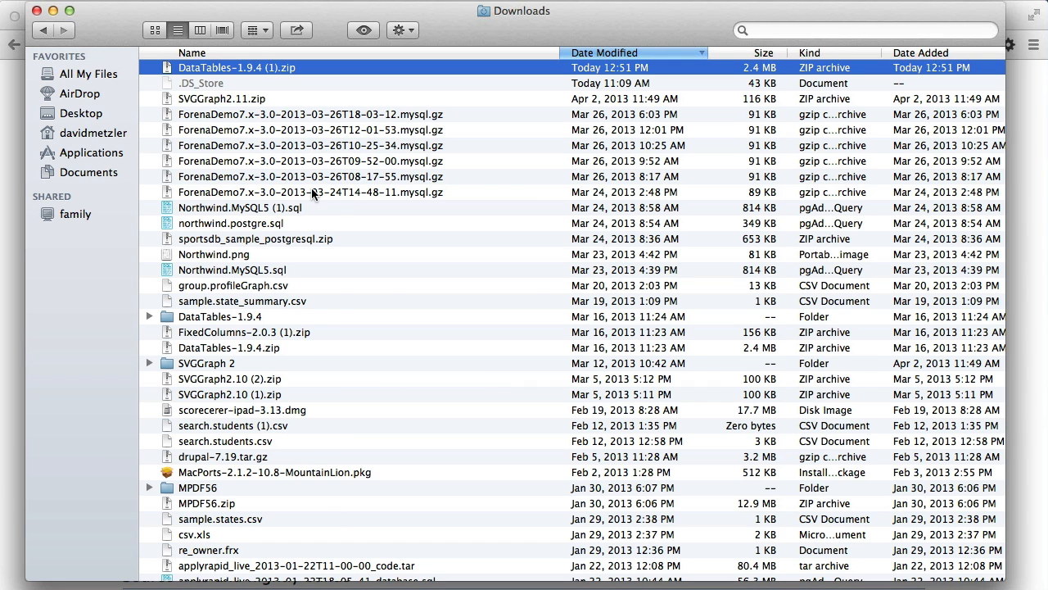
{"action": "right_click", "coordinate": [271, 70]}
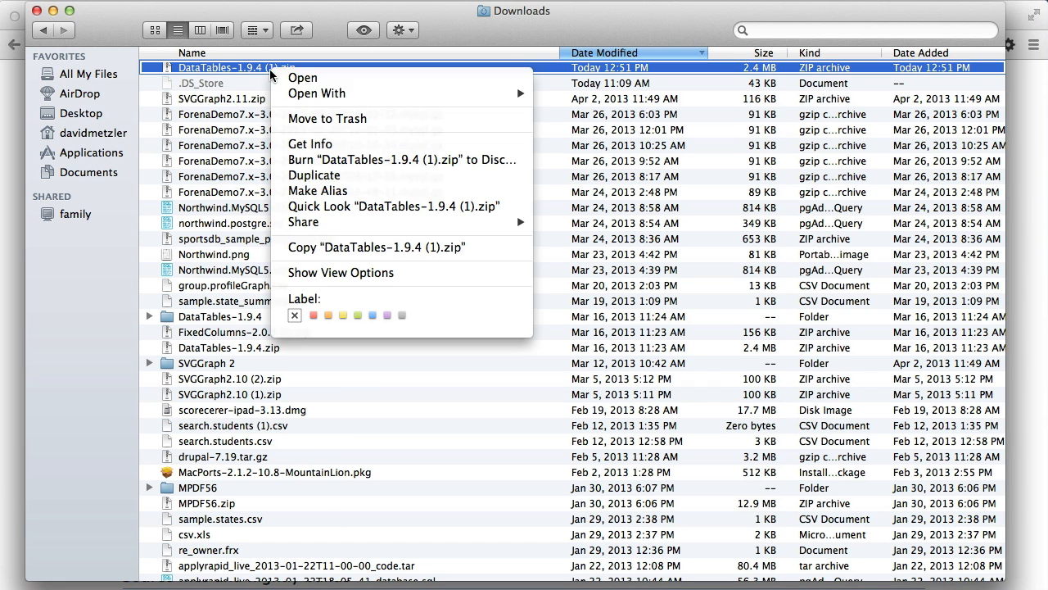
{"action": "left_click", "coordinate": [206, 68]}
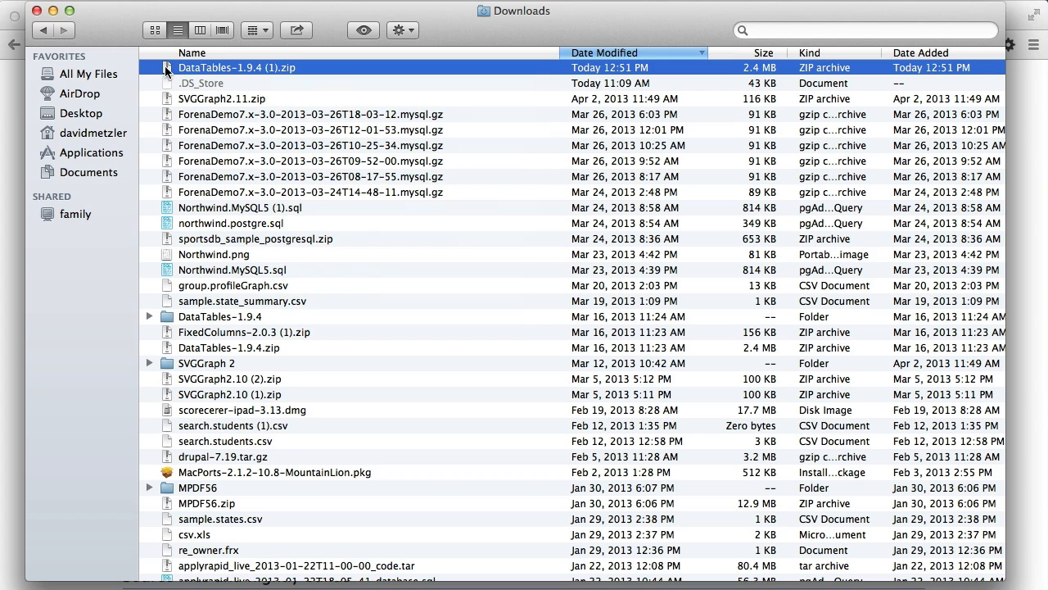
{"action": "double_click", "coordinate": [167, 70]}
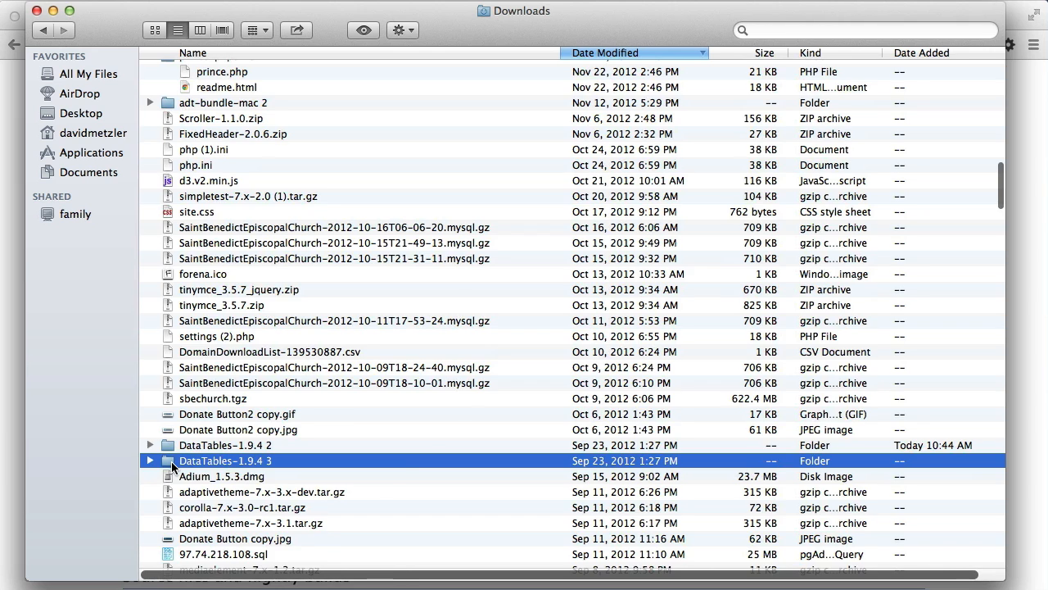
{"action": "right_click", "coordinate": [171, 461]}
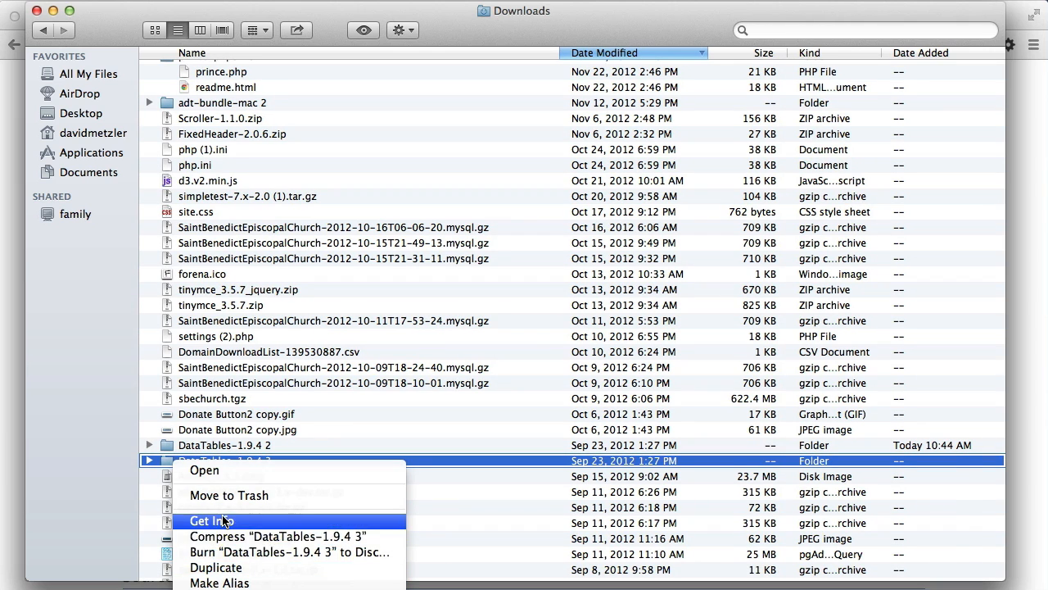
{"action": "left_click", "coordinate": [282, 588]}
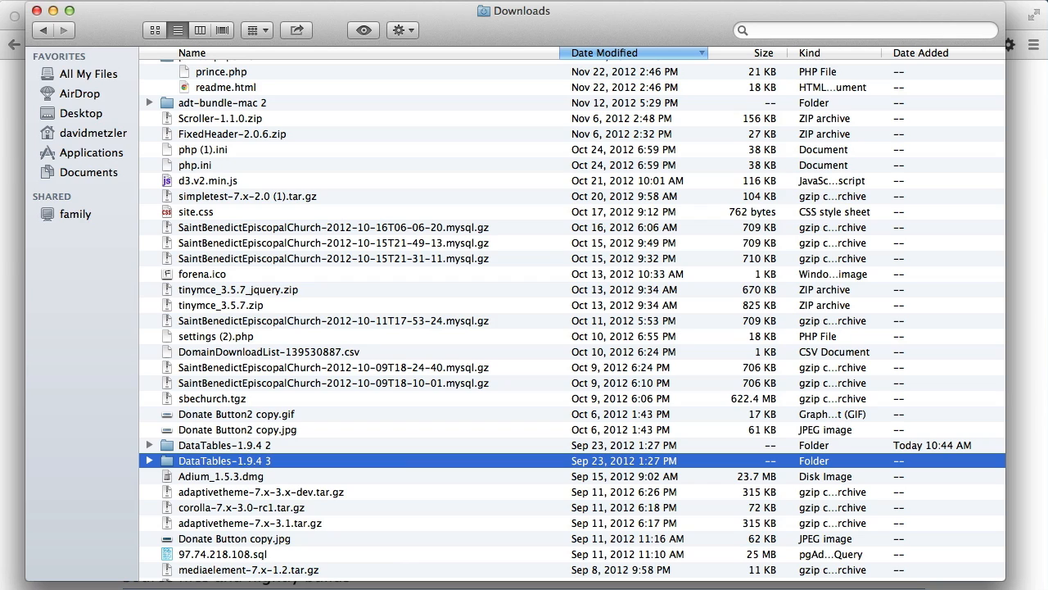
Go to the Drupal site's library folder at htdocs/demo/sites/all/libraries on Macintosh HD.
{"action": "left_click", "coordinate": [2, 0]}
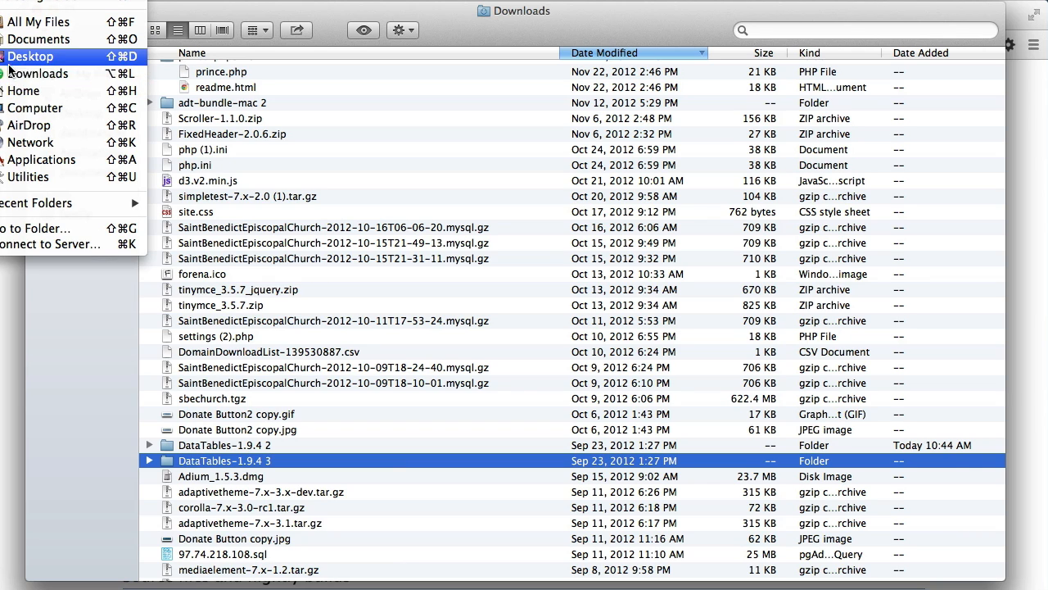
{"action": "left_click", "coordinate": [14, 108]}
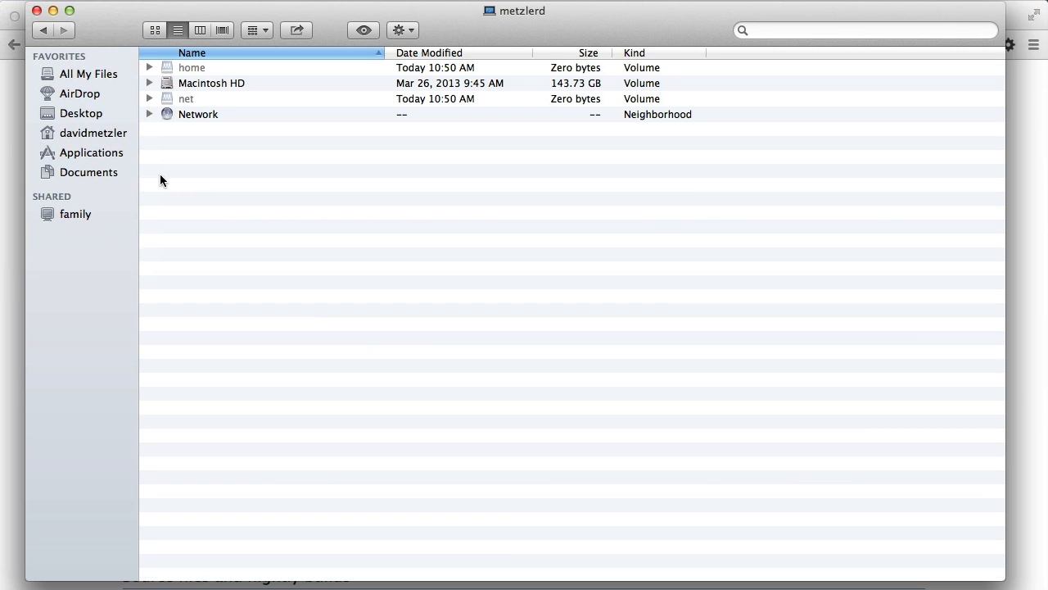
{"action": "double_click", "coordinate": [195, 84]}
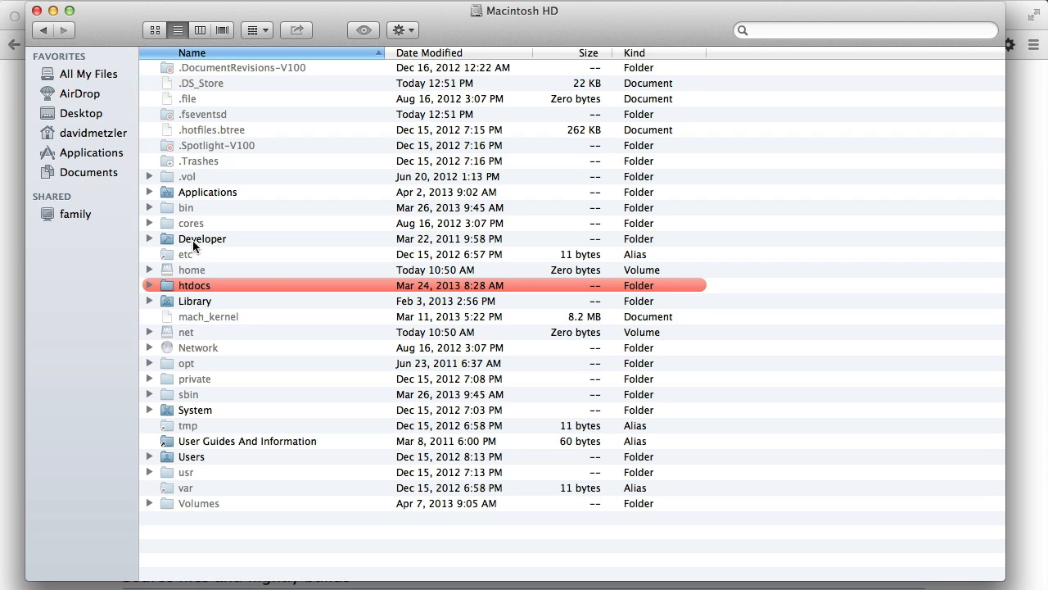
{"action": "double_click", "coordinate": [188, 286]}
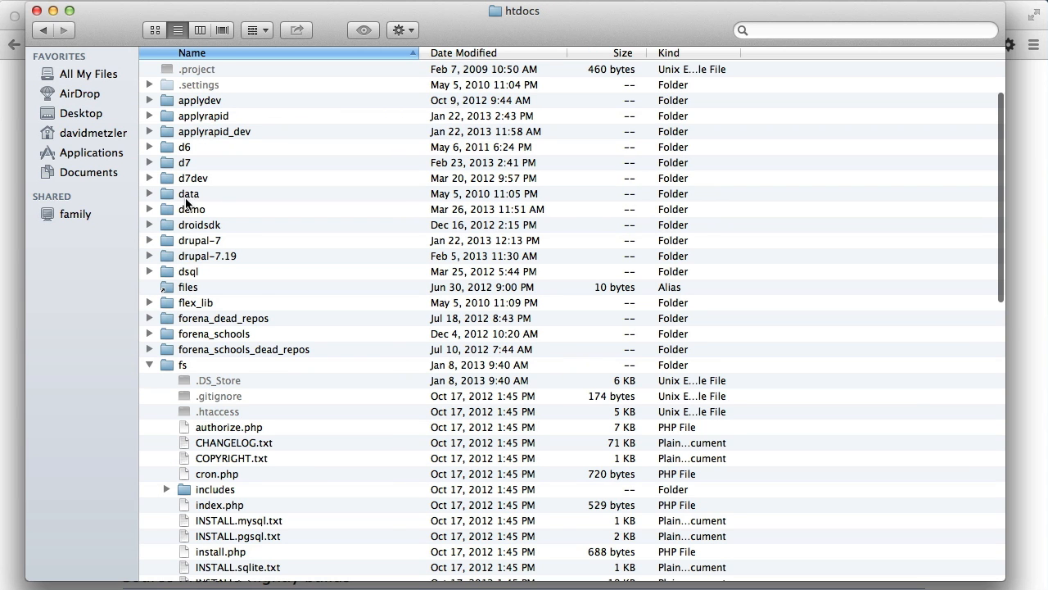
{"action": "double_click", "coordinate": [187, 209]}
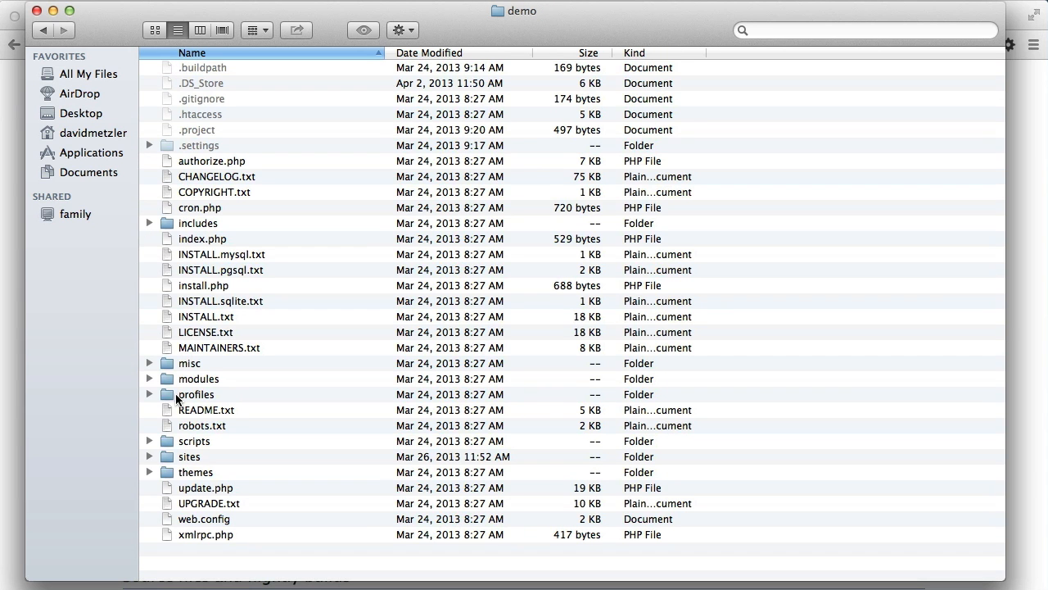
{"action": "double_click", "coordinate": [182, 457]}
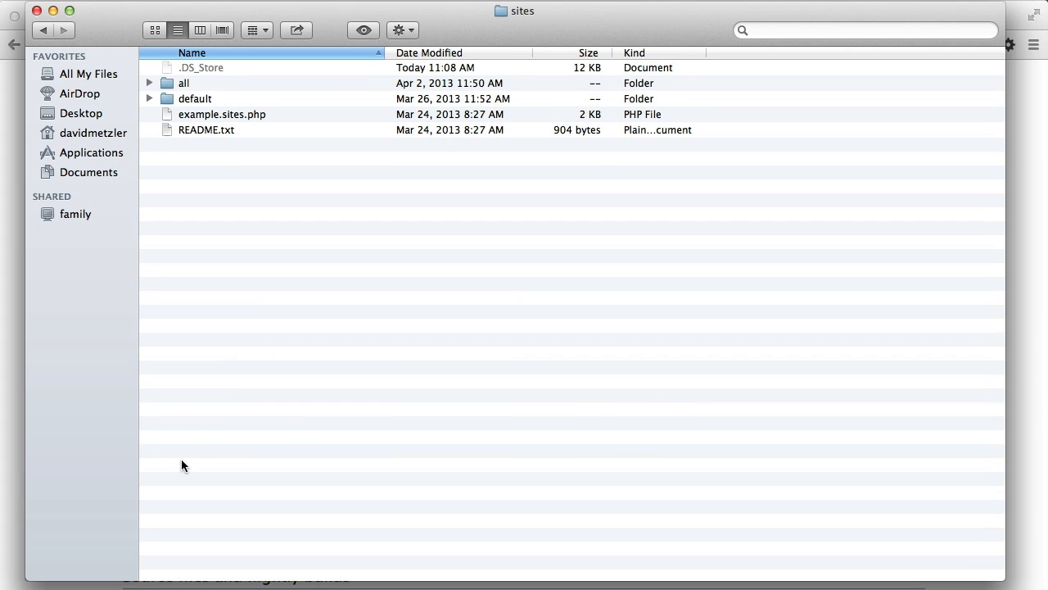
{"action": "double_click", "coordinate": [178, 98]}
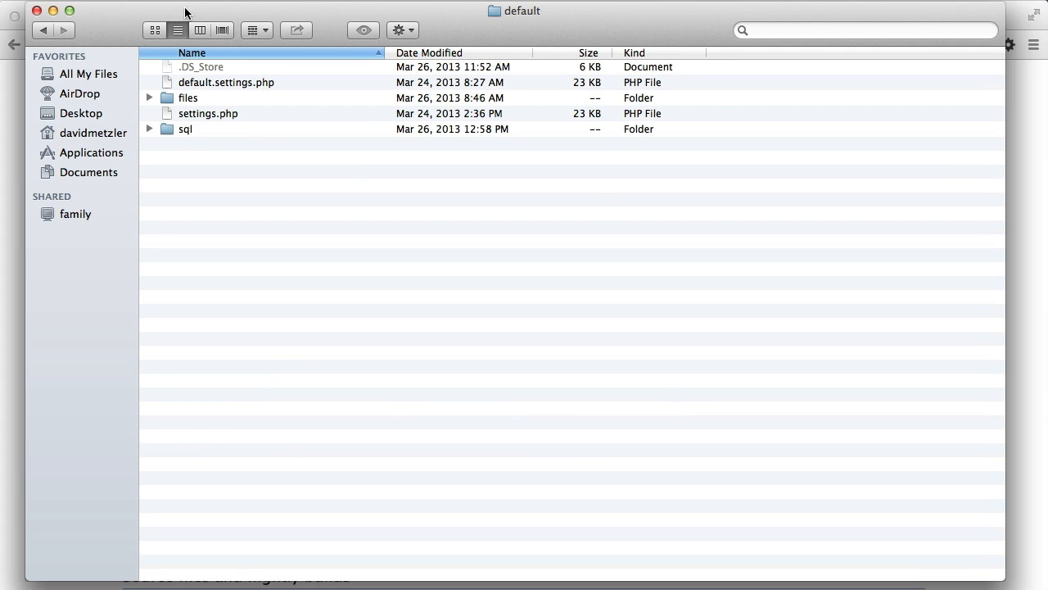
{"action": "left_click", "coordinate": [43, 31]}
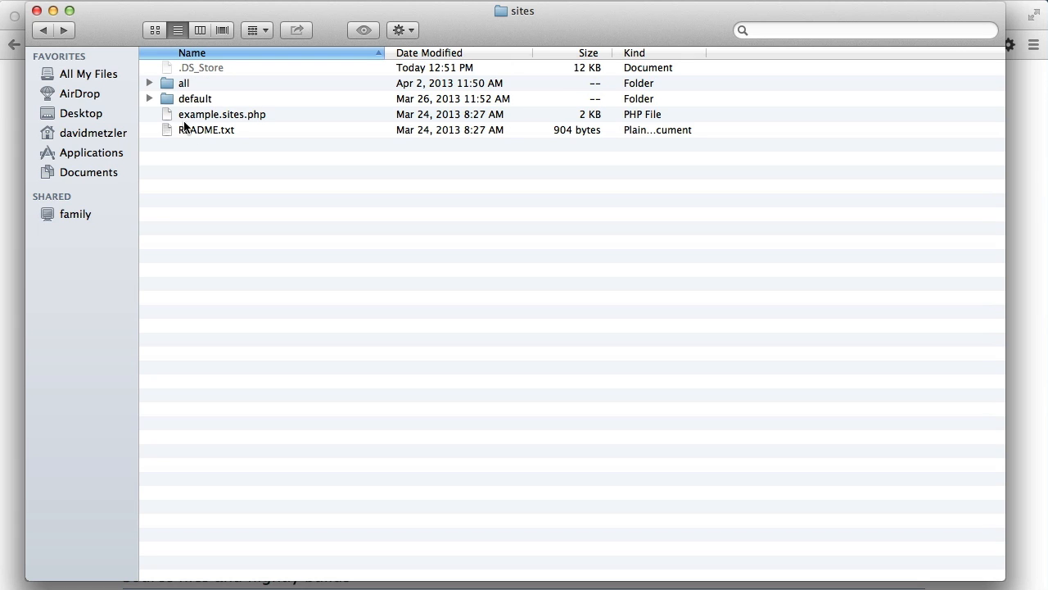
{"action": "double_click", "coordinate": [190, 85]}
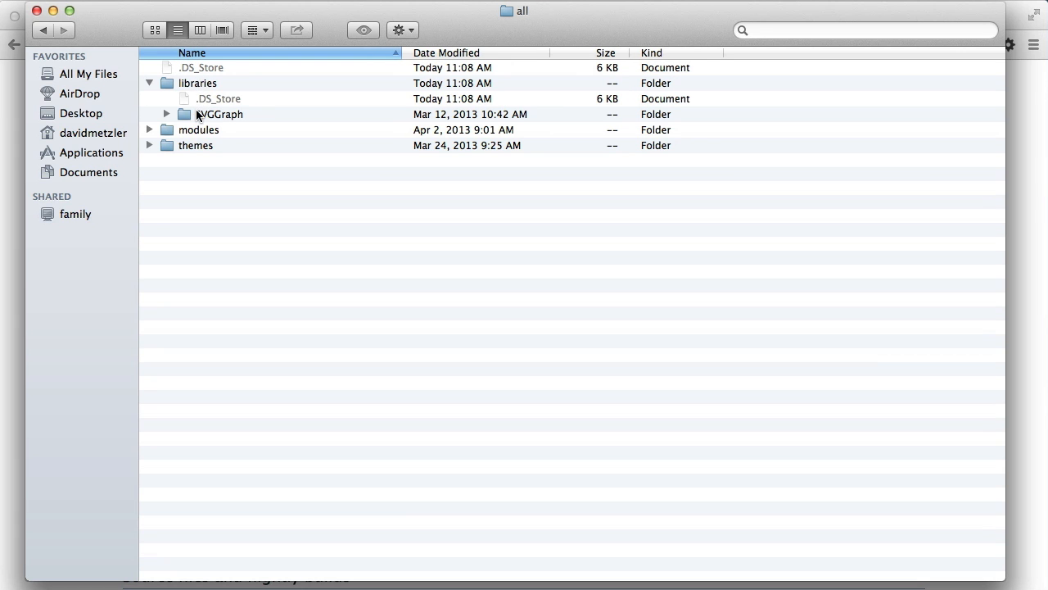
{"action": "double_click", "coordinate": [185, 80]}
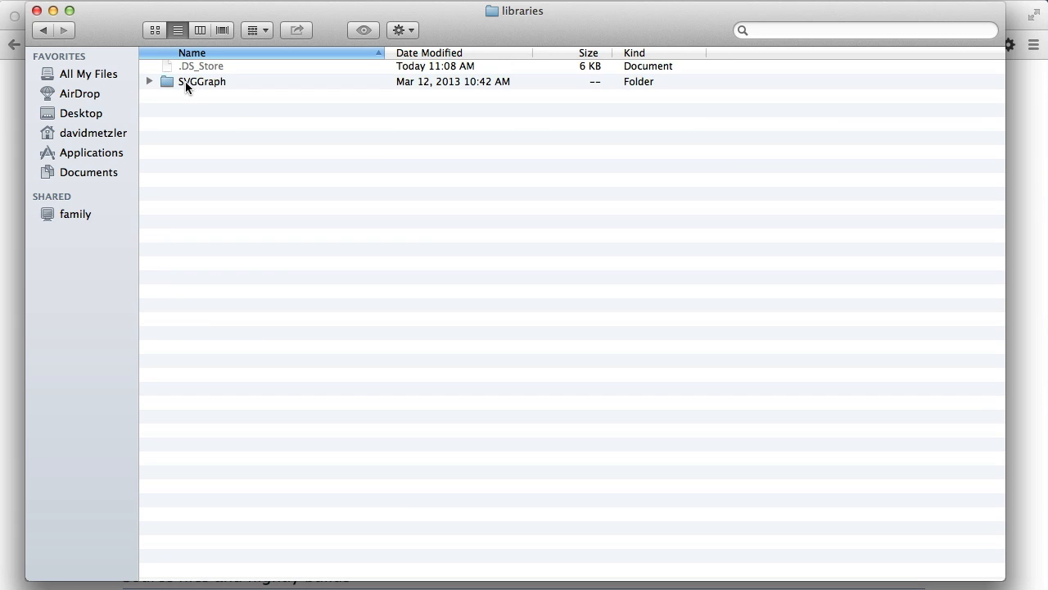
Paste the copied DataTables folder into the libraries folder and rename it dataTables.
{"action": "right_click", "coordinate": [193, 141]}
{"action": "left_click", "coordinate": [206, 191]}
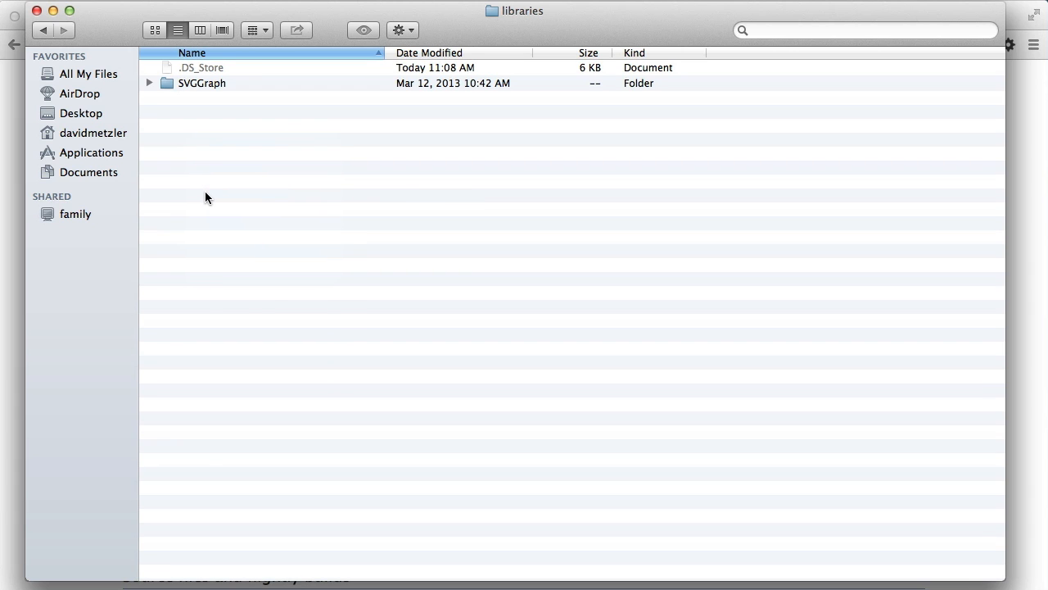
{"action": "right_click", "coordinate": [205, 194]}
{"action": "left_click", "coordinate": [233, 248]}
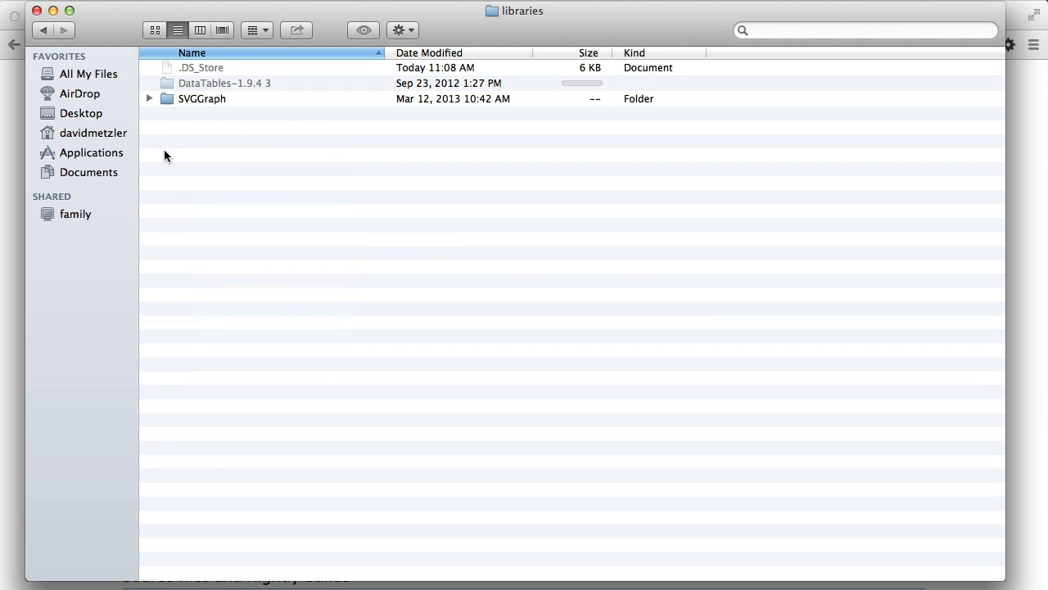
{"action": "left_click", "coordinate": [209, 85]}
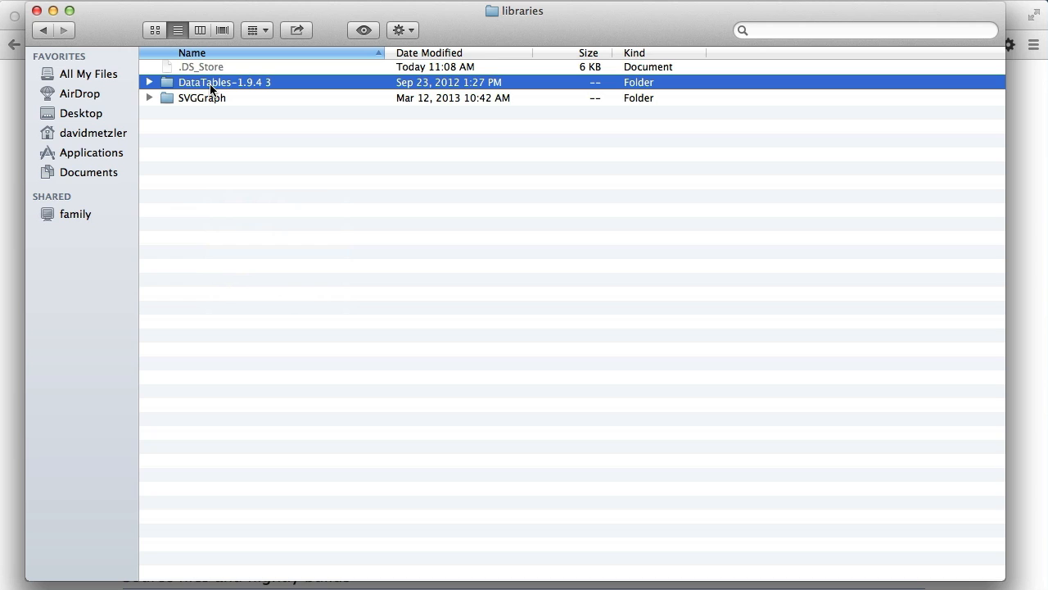
{"action": "left_click", "coordinate": [211, 85]}
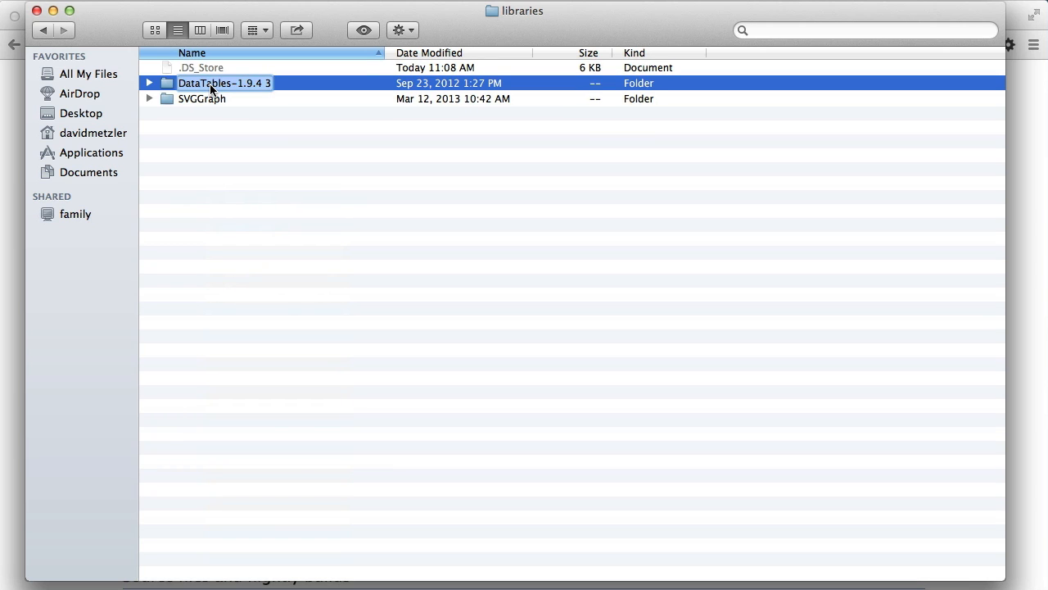
{"action": "type", "text": "dataTables"}
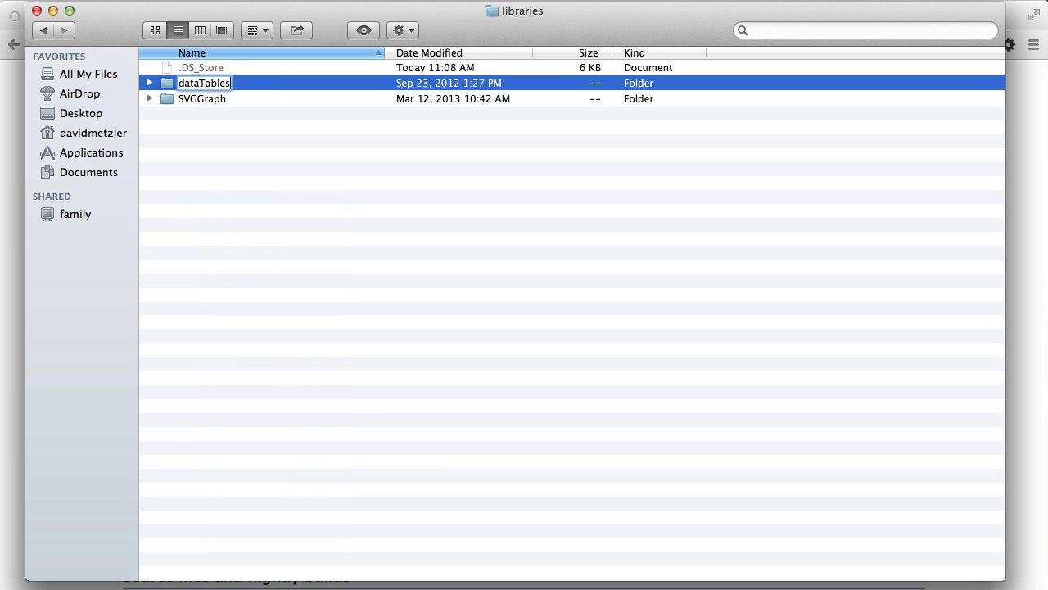
{"action": "key", "text": "Return"}
Examine the contents of the dataTables folder and its media subfolder, and return to the dataTables folder.
{"action": "double_click", "coordinate": [166, 83]}
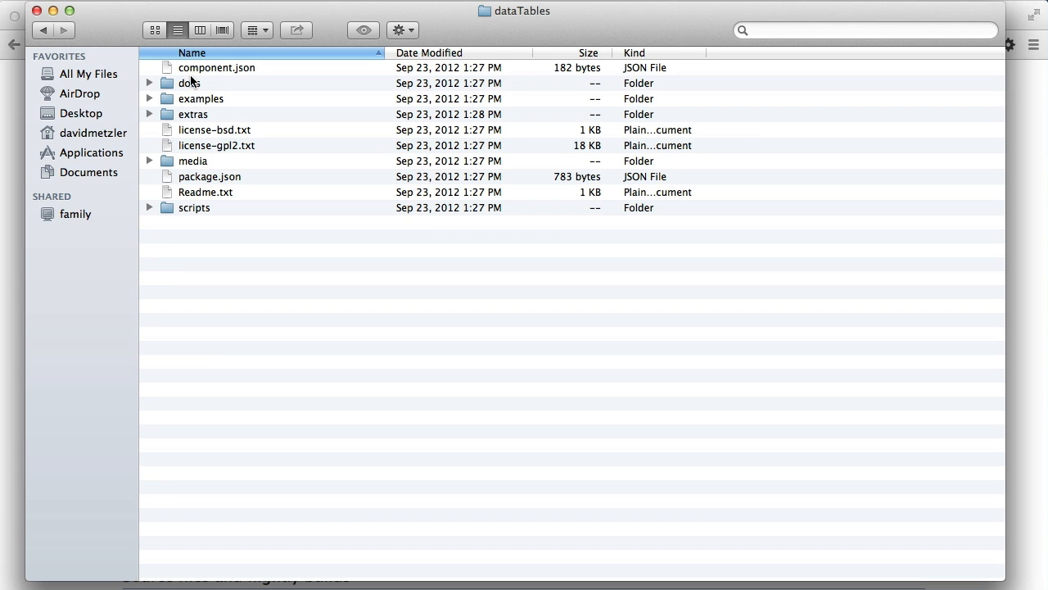
{"action": "left_click", "coordinate": [186, 162]}
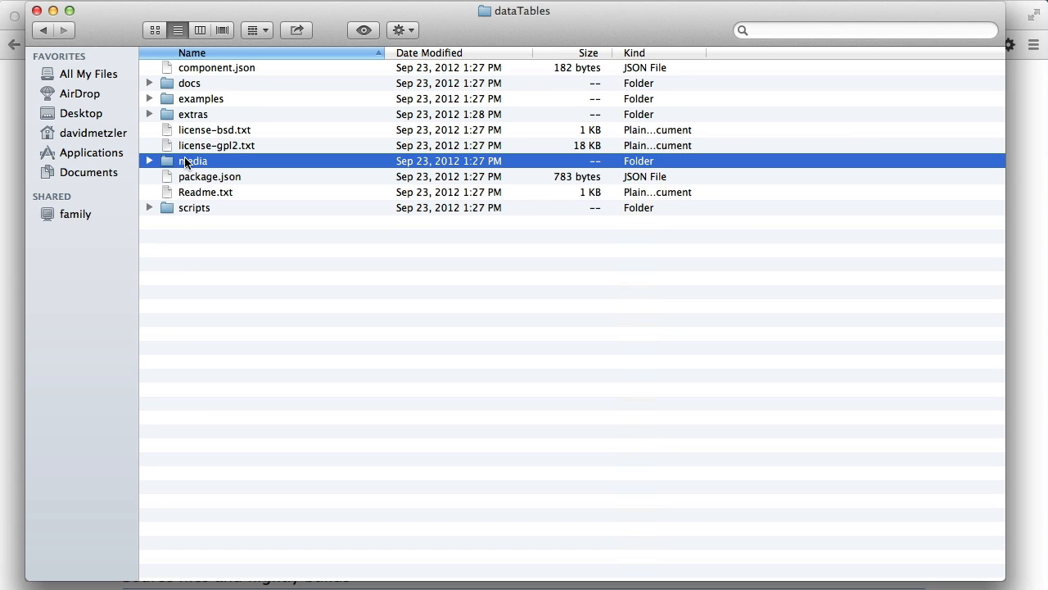
{"action": "left_click", "coordinate": [185, 162]}
{"action": "double_click", "coordinate": [167, 160]}
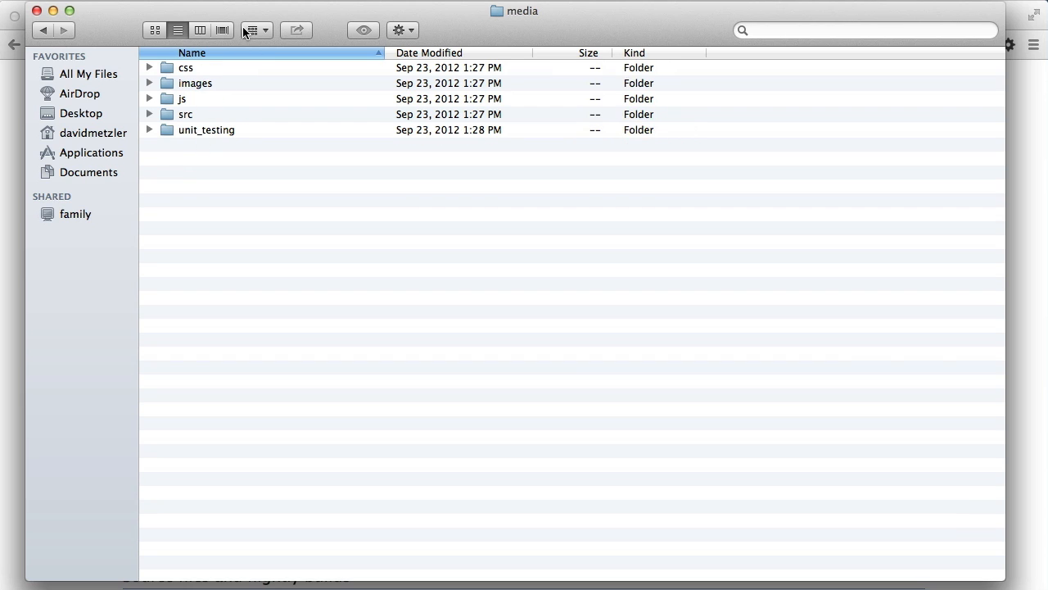
{"action": "left_click", "coordinate": [43, 31]}
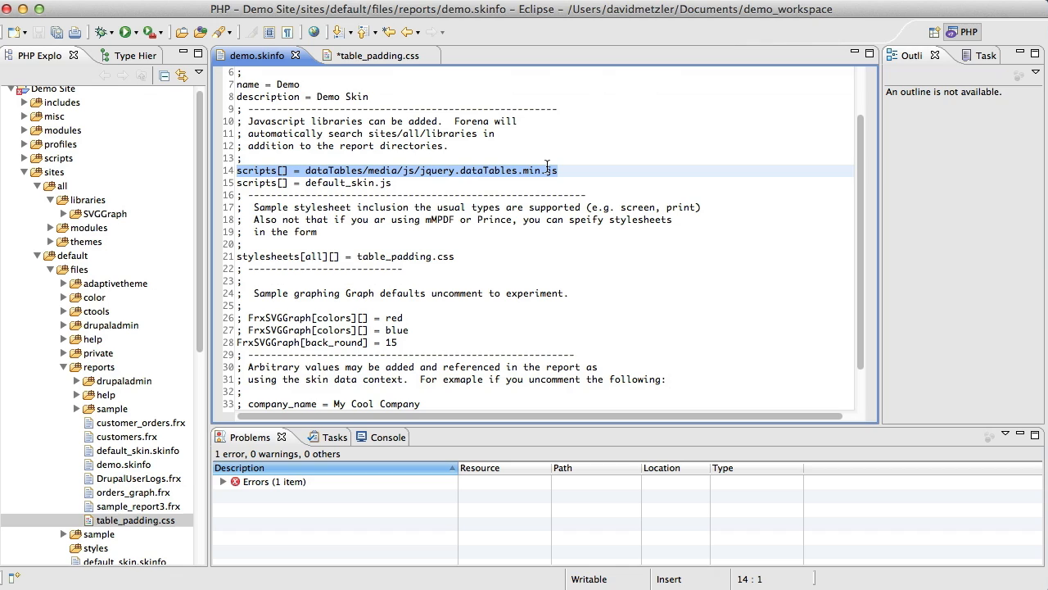
In Eclipse, set the second scripts[] entry in demo.skinfo to demo_skin.js and save the file.
{"action": "left_click", "coordinate": [336, 193]}
{"action": "double_click", "coordinate": [344, 183]}
{"action": "scroll", "coordinate": [344, 181], "scroll_direction": "down", "scroll_amount": 1}
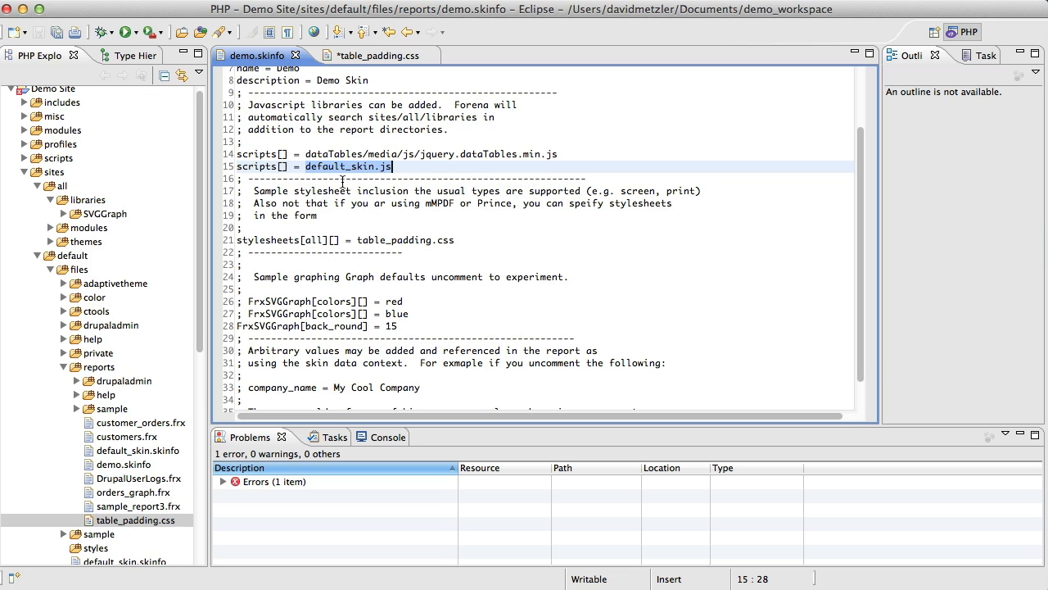
{"action": "type", "text": "demo"}
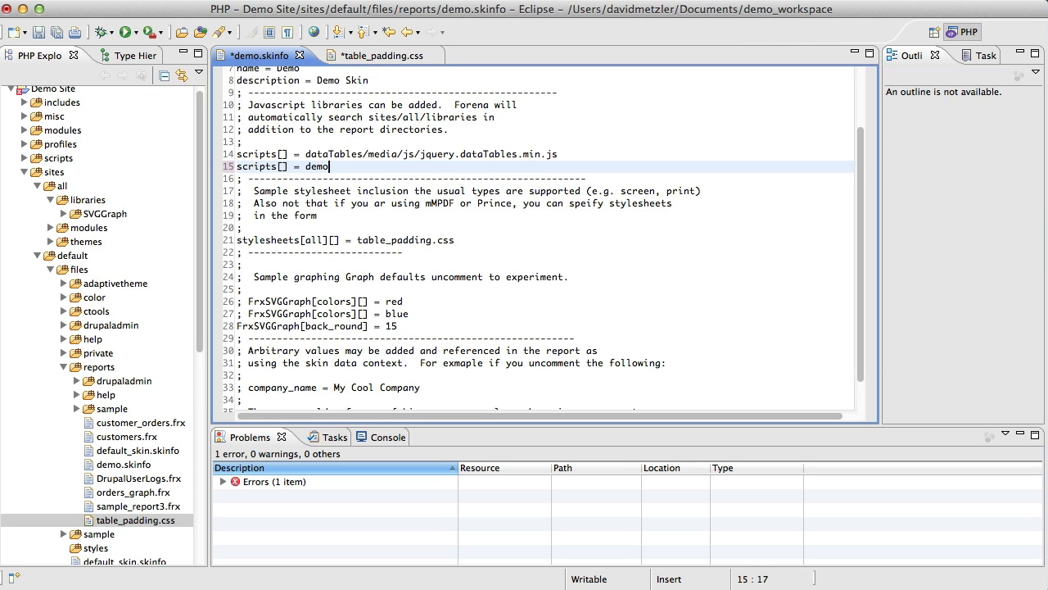
{"action": "type", "text": "_skin.js"}
{"action": "left_click", "coordinate": [334, 178]}
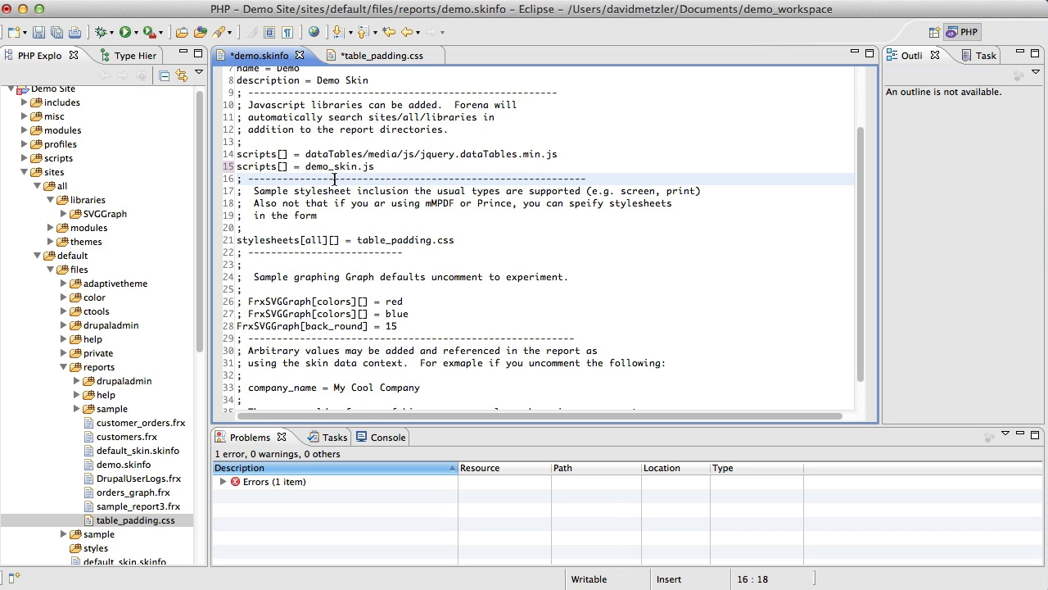
{"action": "key", "text": "super+s"}
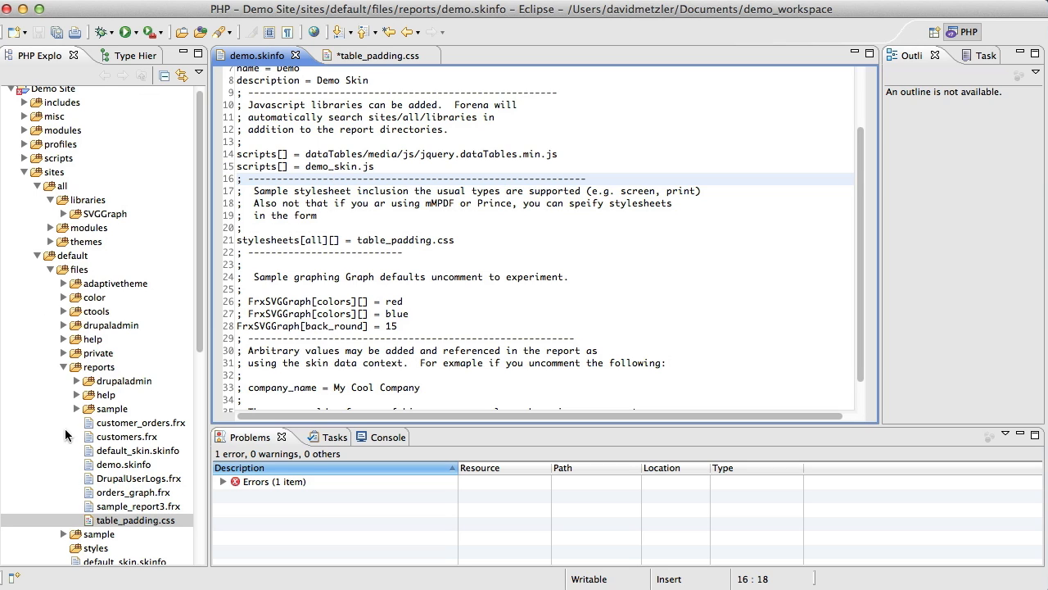
Create a new file named demo_skin.js in the reports folder under sites/default/files.
{"action": "right_click", "coordinate": [81, 366]}
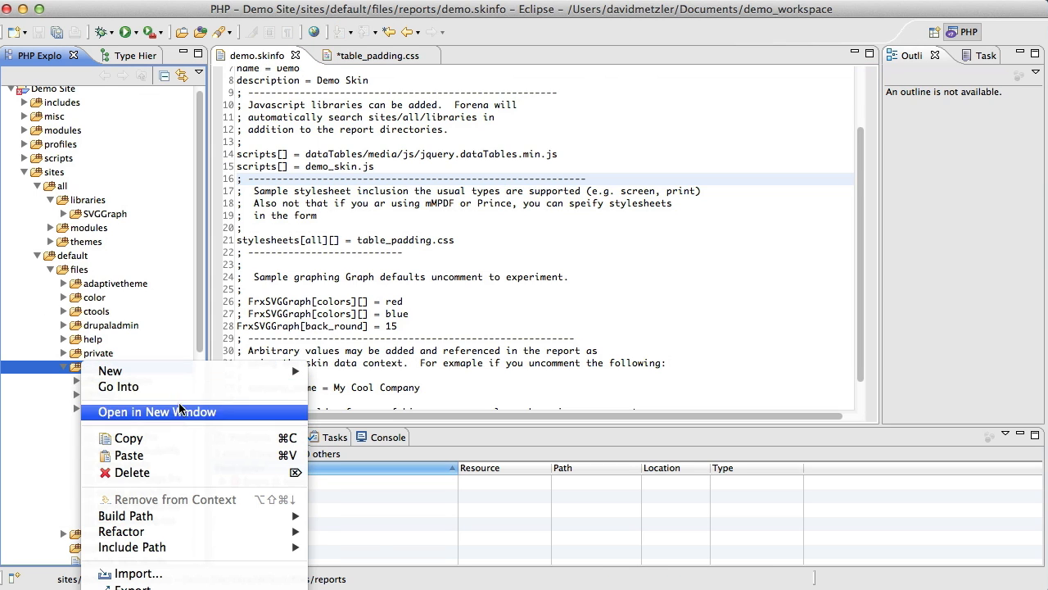
{"action": "mouse_move", "coordinate": [192, 373]}
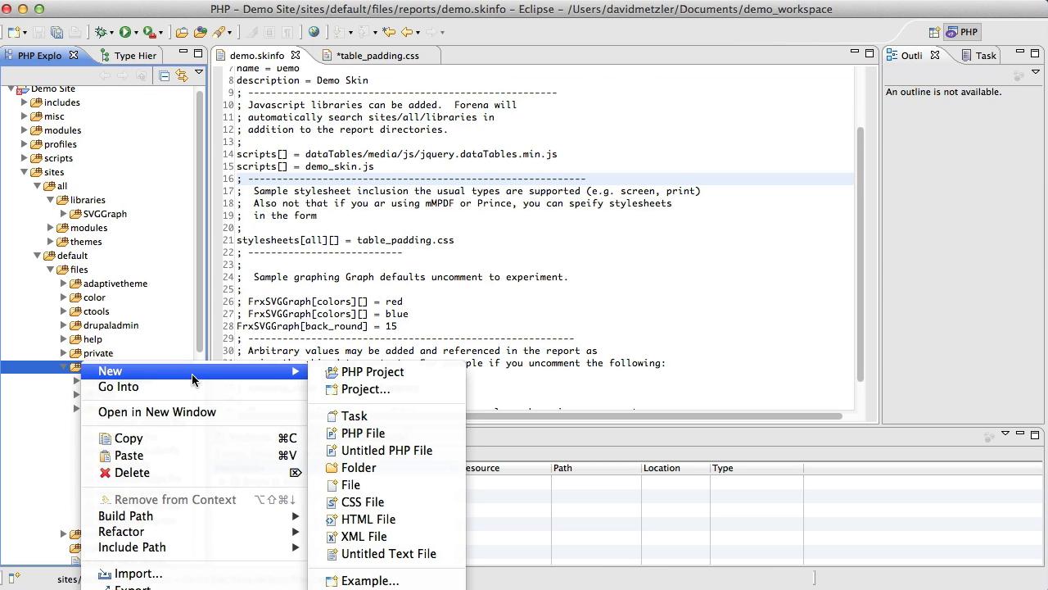
{"action": "left_click", "coordinate": [363, 485]}
{"action": "type", "text": "d"}
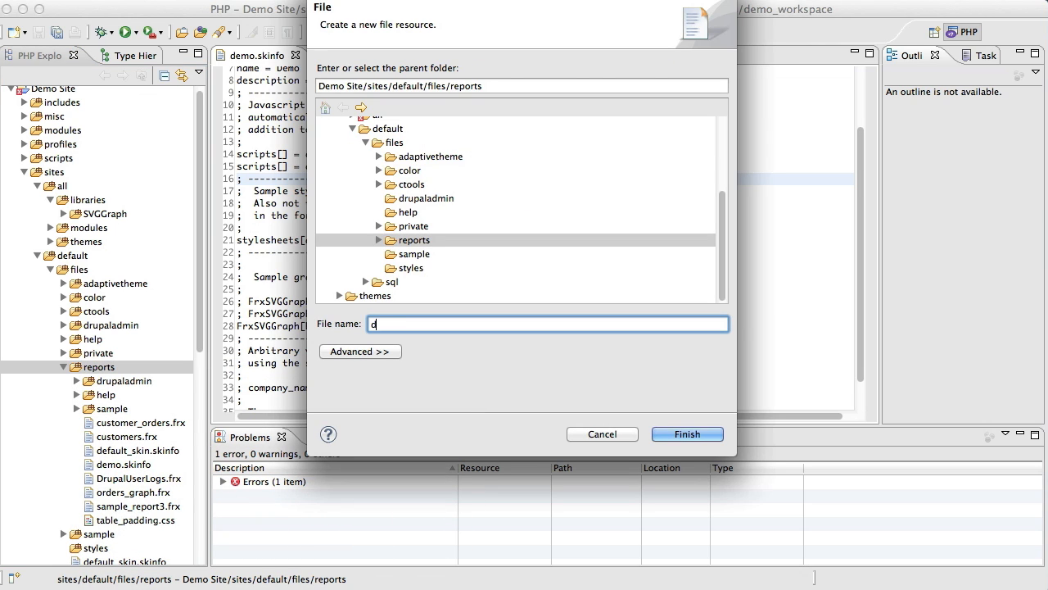
{"action": "type", "text": "emo_skin.js"}
{"action": "key", "text": "Return"}
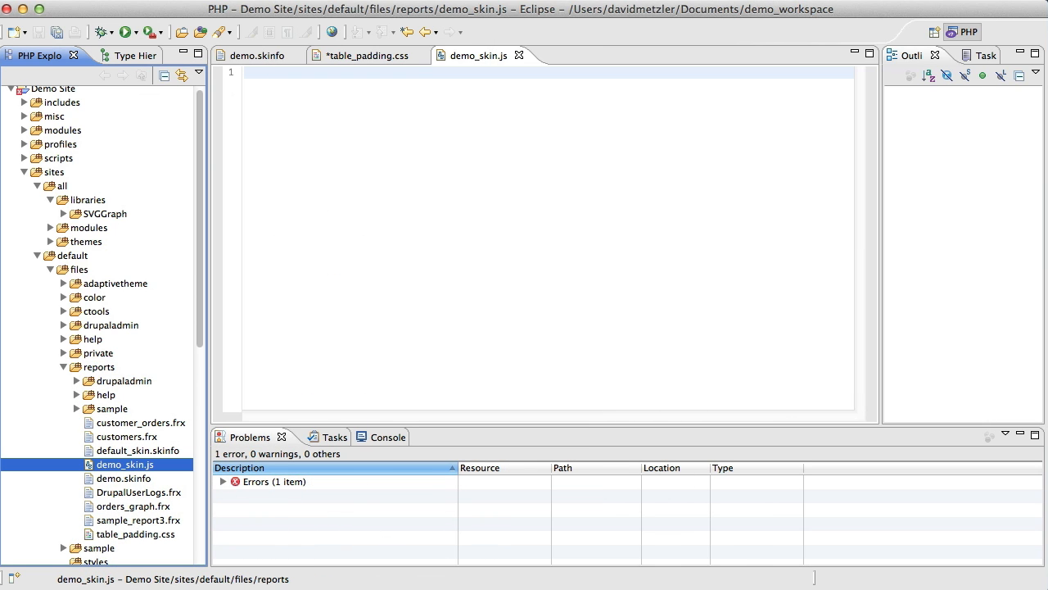
Switch to Chrome and open the Zero configuration example on the DataTables site at its initialisation code.
{"action": "key", "text": "super+Tab"}
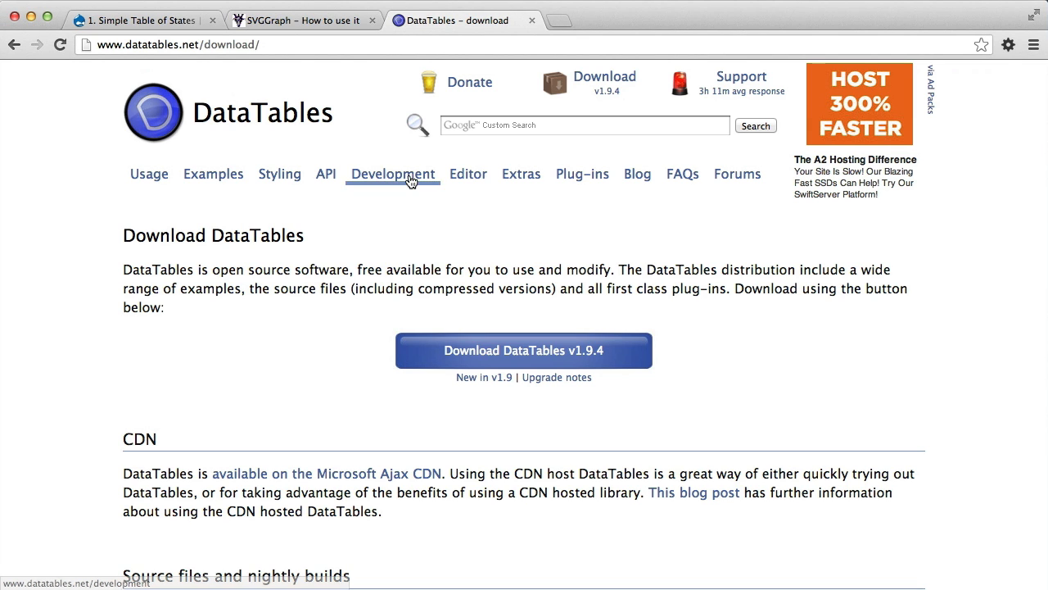
{"action": "left_click", "coordinate": [209, 175]}
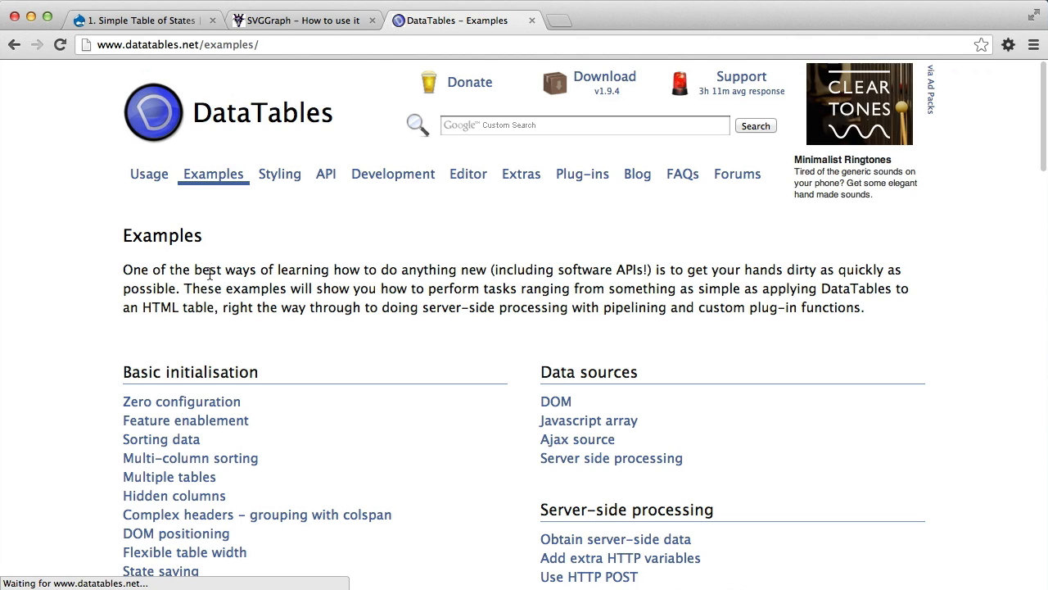
{"action": "scroll", "coordinate": [182, 283], "scroll_direction": "down", "scroll_amount": 5}
{"action": "left_click", "coordinate": [233, 190]}
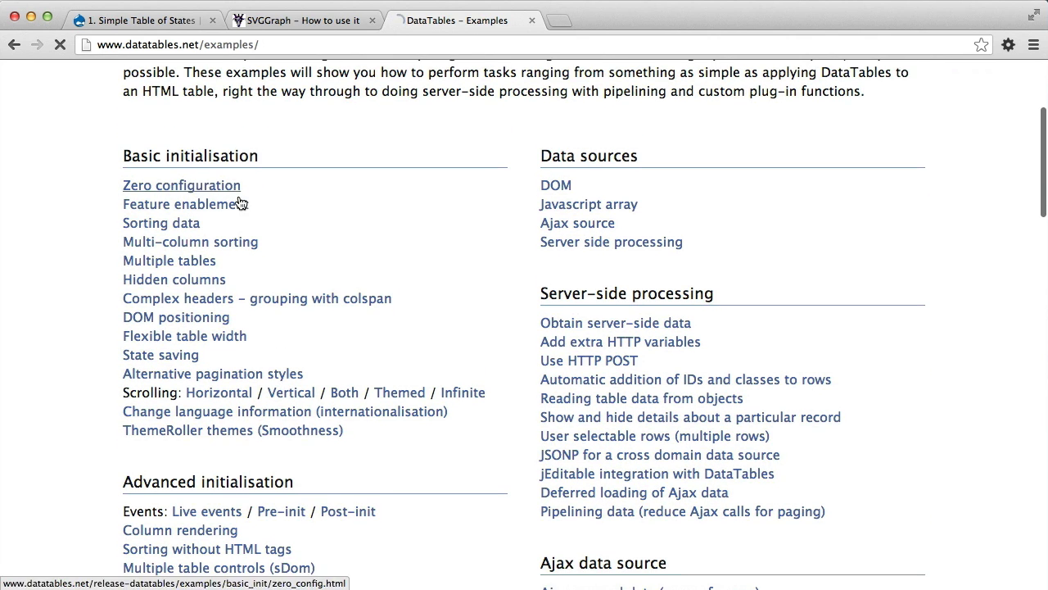
{"action": "scroll", "coordinate": [271, 226], "scroll_direction": "down", "scroll_amount": 5}
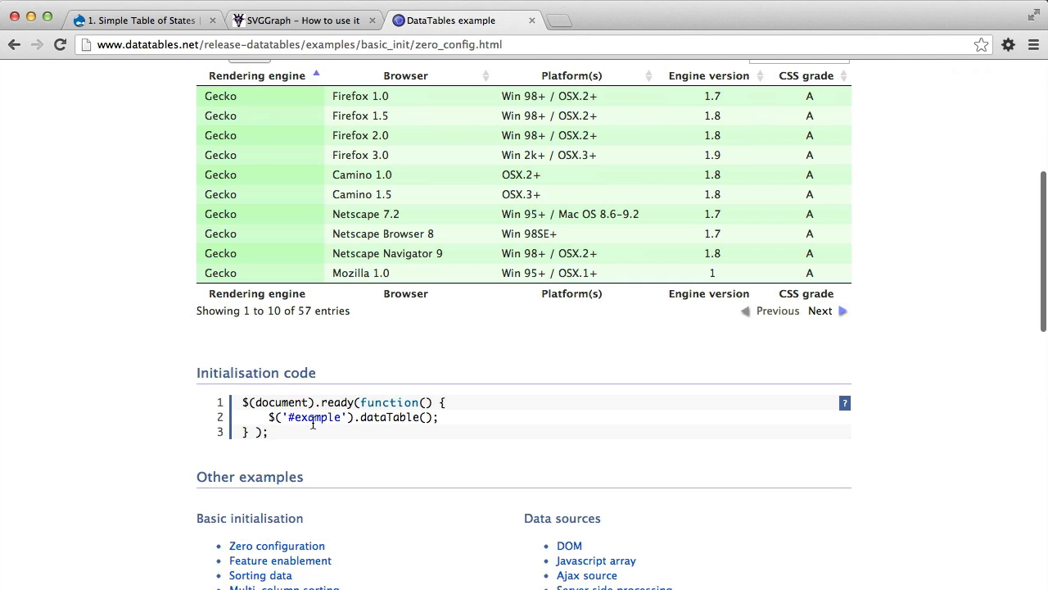
Copy the $('#example').dataTable(); line from the initialisation code and check the Simple Table of States report page.
{"action": "left_click_drag", "start_coordinate": [264, 417], "coordinate": [446, 422]}
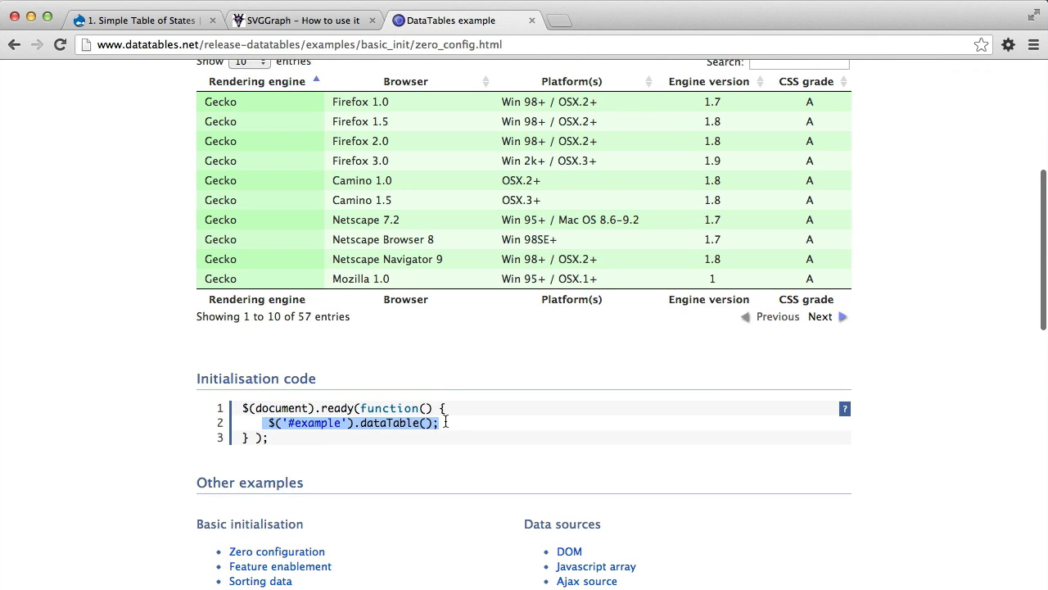
{"action": "right_click", "coordinate": [317, 424]}
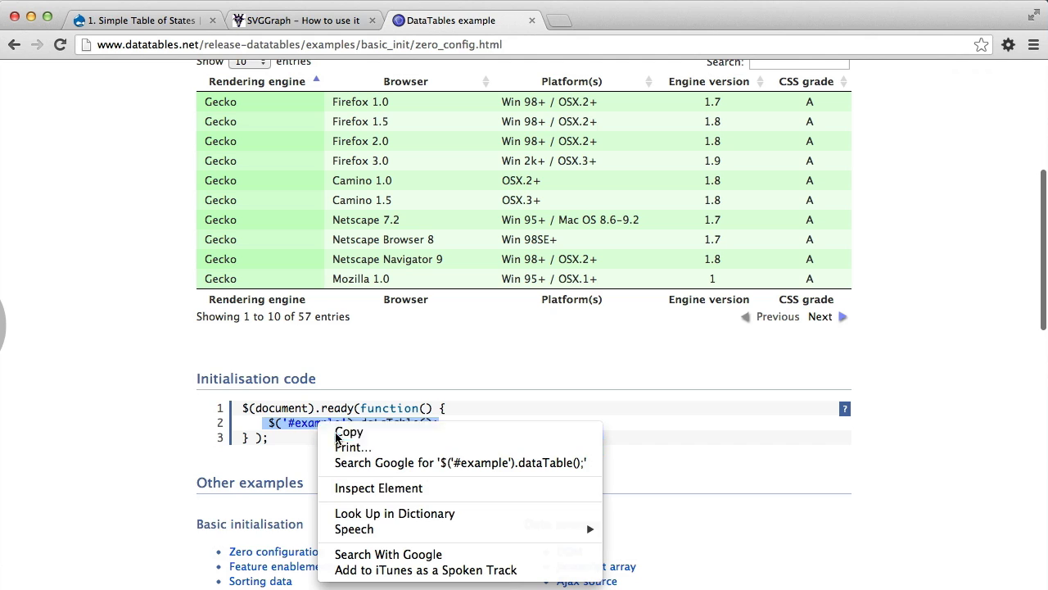
{"action": "left_click", "coordinate": [337, 433]}
{"action": "left_click", "coordinate": [127, 19]}
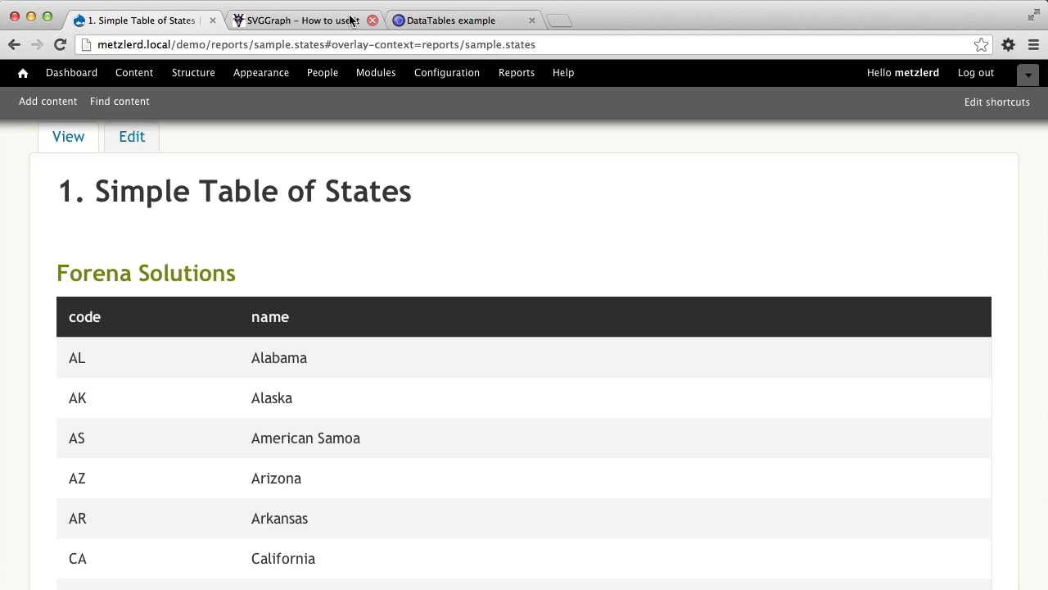
{"action": "left_click", "coordinate": [434, 23]}
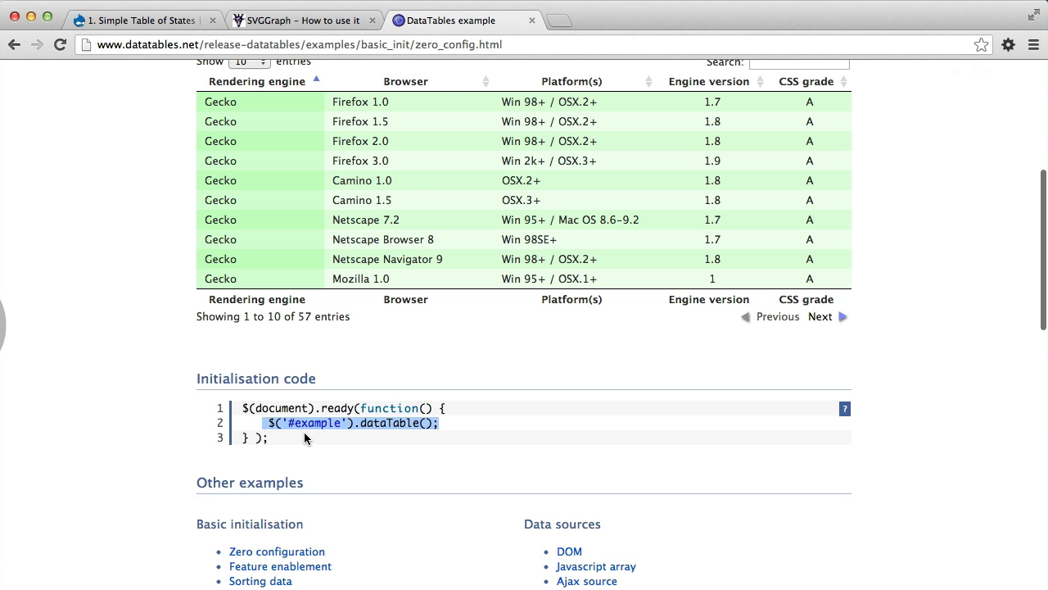
Search the web for "drupal 7 behaviors" in a new browser tab and open the Managing JavaScript in Drupal 7 page.
{"action": "left_click", "coordinate": [560, 21]}
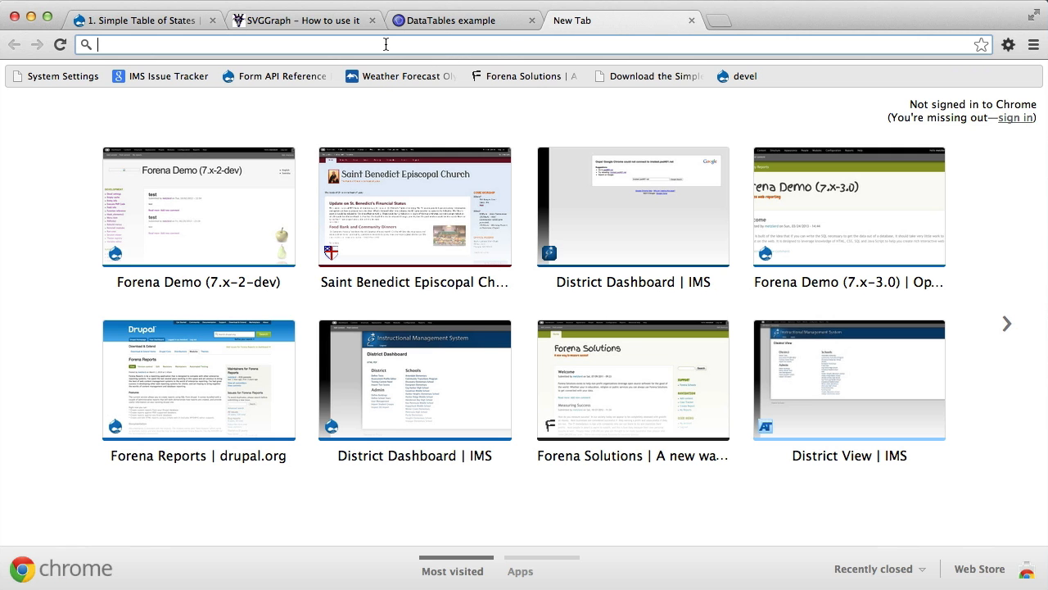
{"action": "type", "text": "drupal 7 behaviors"}
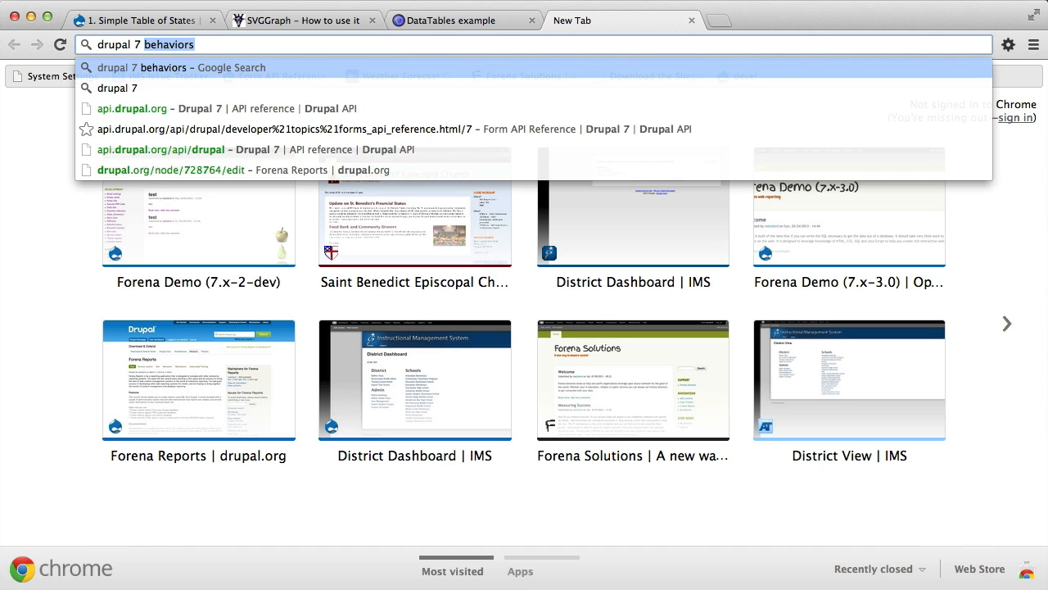
{"action": "key", "text": "Return"}
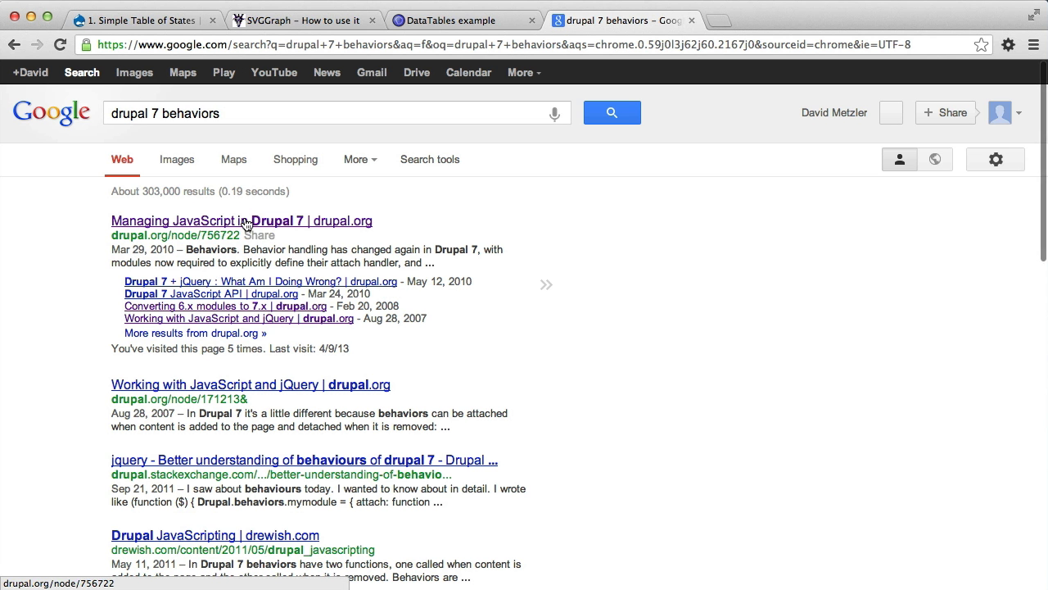
{"action": "left_click", "coordinate": [245, 224]}
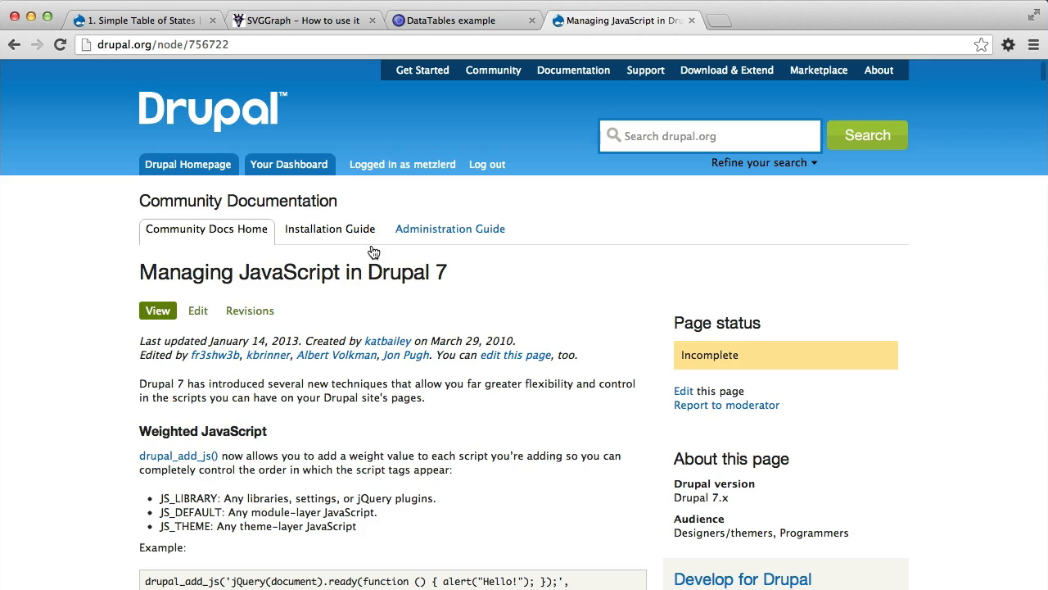
Copy the whole Drupal 7 sample code block, from (function ($) { to })(jQuery);, in the Behaviors section.
{"action": "scroll", "coordinate": [379, 252], "scroll_direction": "down", "scroll_amount": 3}
{"action": "scroll", "coordinate": [379, 252], "scroll_direction": "down", "scroll_amount": 15}
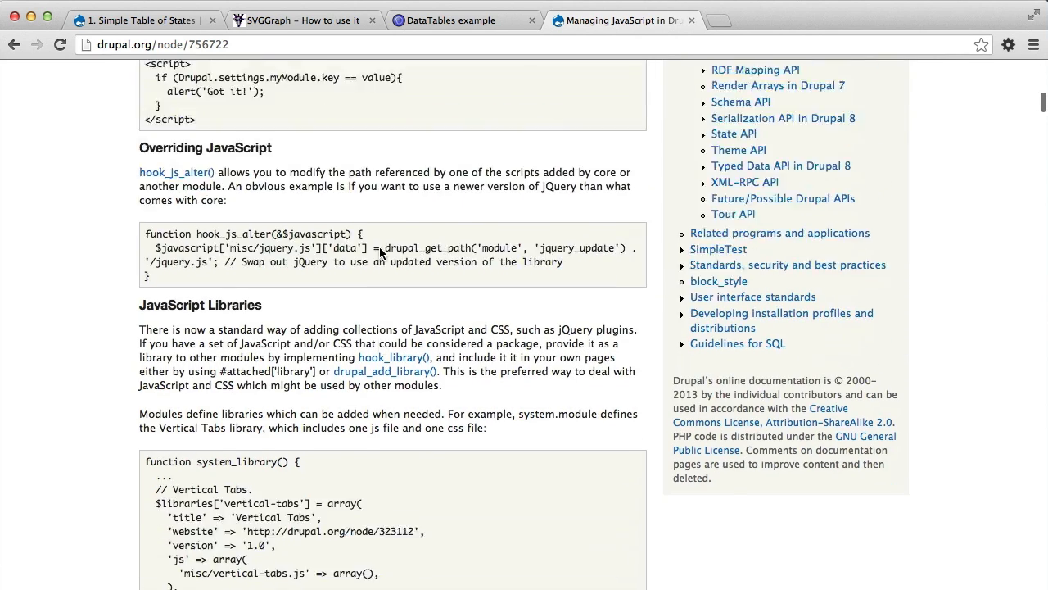
{"action": "scroll", "coordinate": [379, 252], "scroll_direction": "down", "scroll_amount": 10}
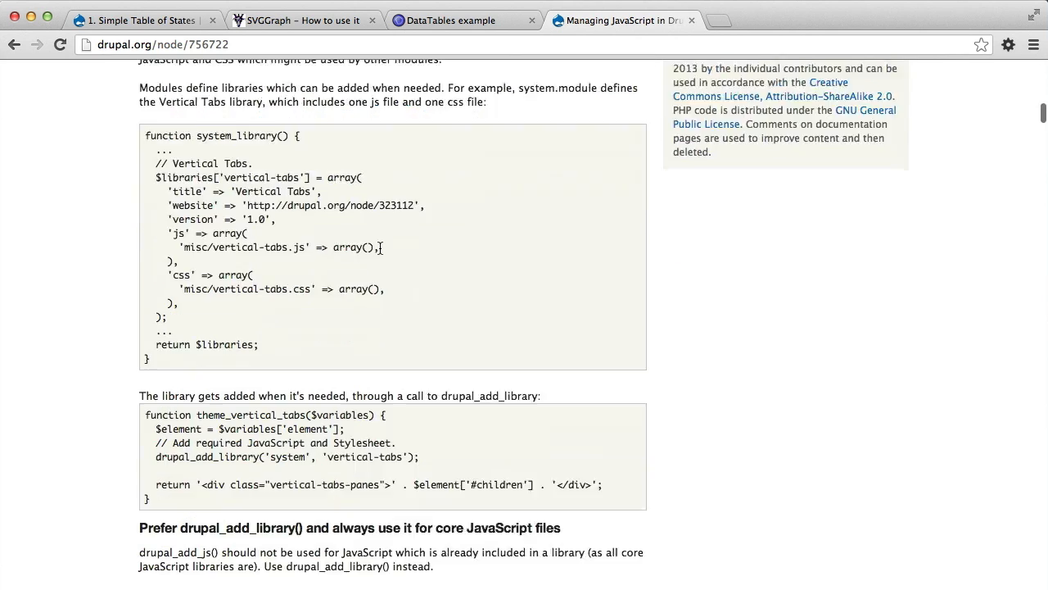
{"action": "scroll", "coordinate": [380, 253], "scroll_direction": "down", "scroll_amount": 5}
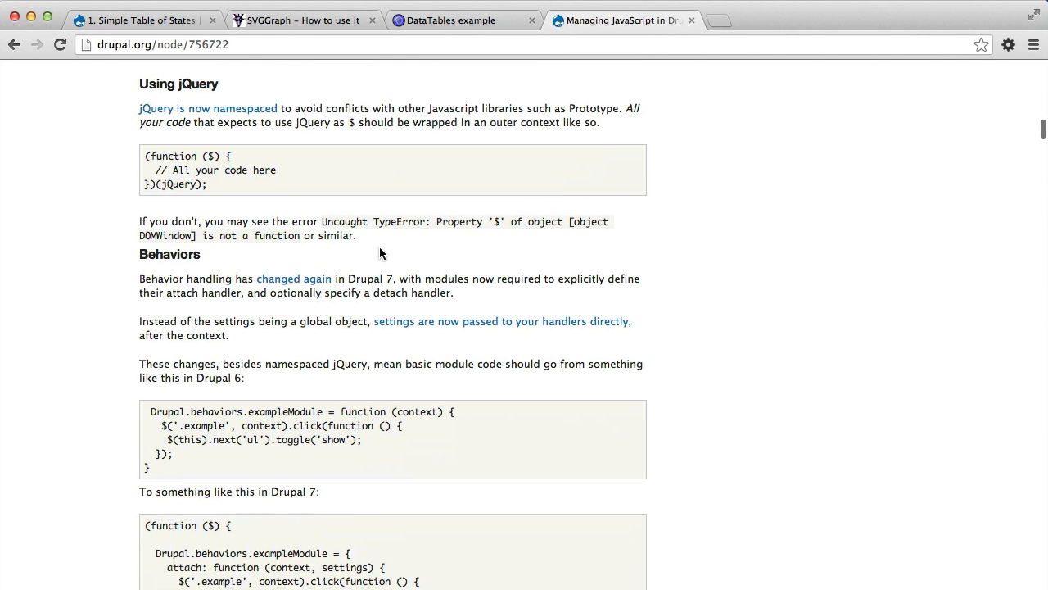
{"action": "scroll", "coordinate": [379, 250], "scroll_direction": "down", "scroll_amount": 4}
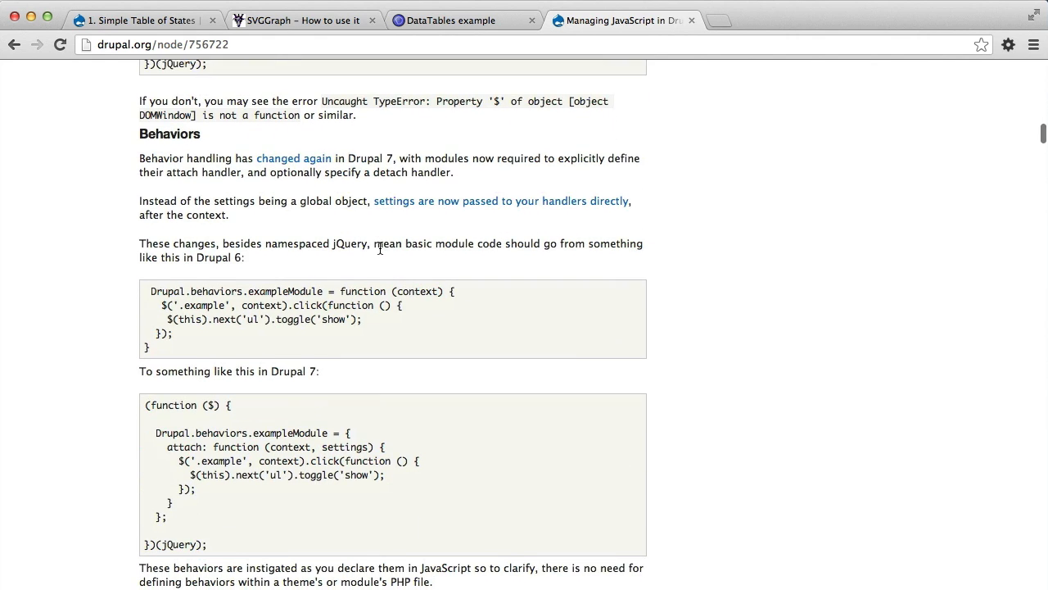
{"action": "scroll", "coordinate": [379, 251], "scroll_direction": "down", "scroll_amount": 1}
{"action": "scroll", "coordinate": [200, 283], "scroll_direction": "down", "scroll_amount": 3}
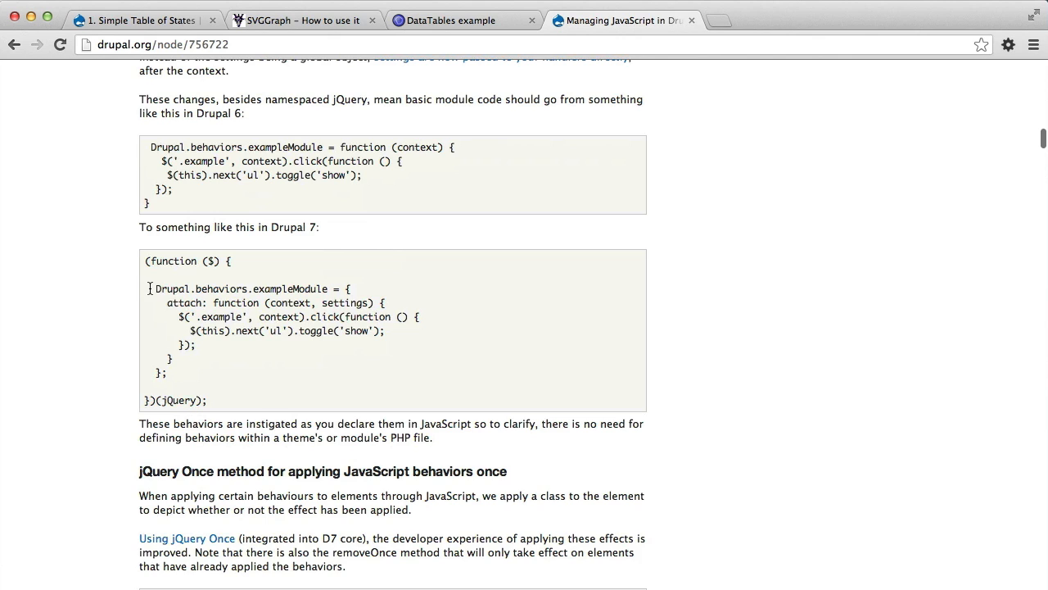
{"action": "left_click_drag", "start_coordinate": [151, 288], "coordinate": [167, 373]}
{"action": "left_click_drag", "start_coordinate": [145, 258], "coordinate": [245, 415]}
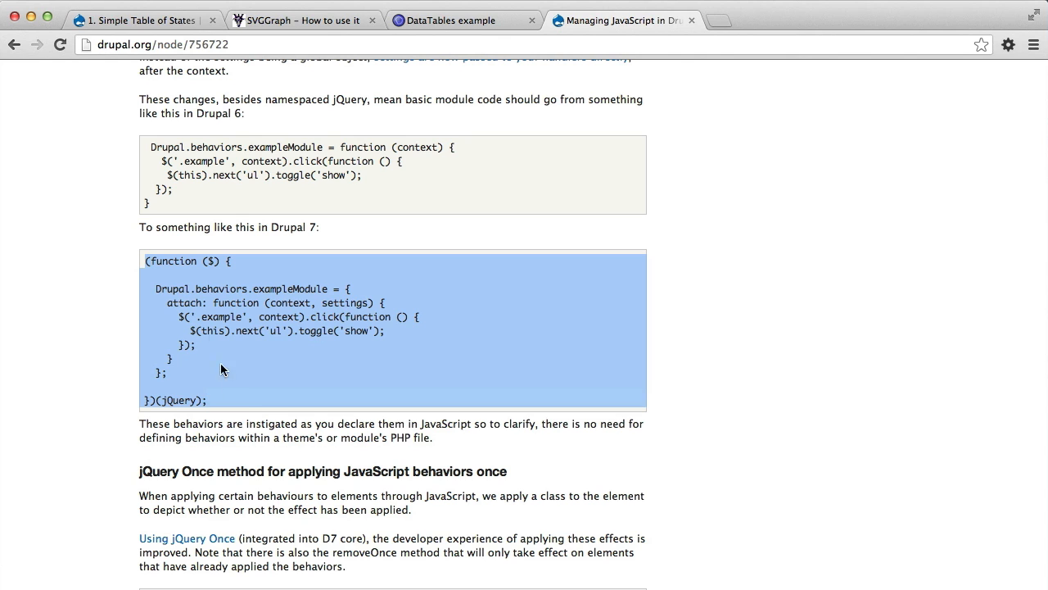
{"action": "right_click", "coordinate": [207, 305]}
{"action": "left_click", "coordinate": [227, 320]}
Switch to Eclipse and paste the copied behavior code into the empty demo_skin.js file.
{"action": "key", "text": "super+Tab"}
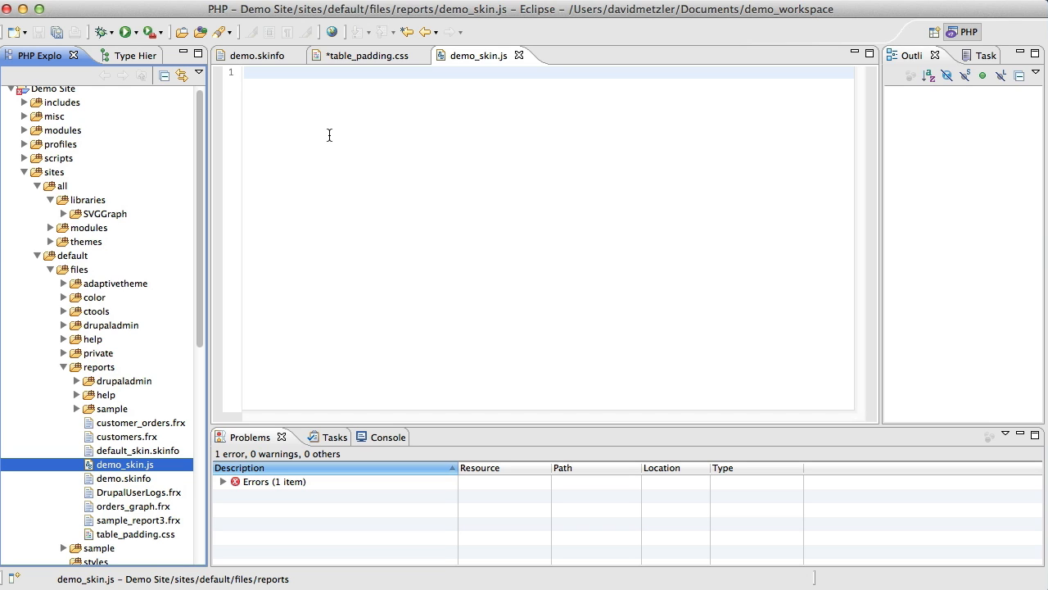
{"action": "key", "text": "super+v"}
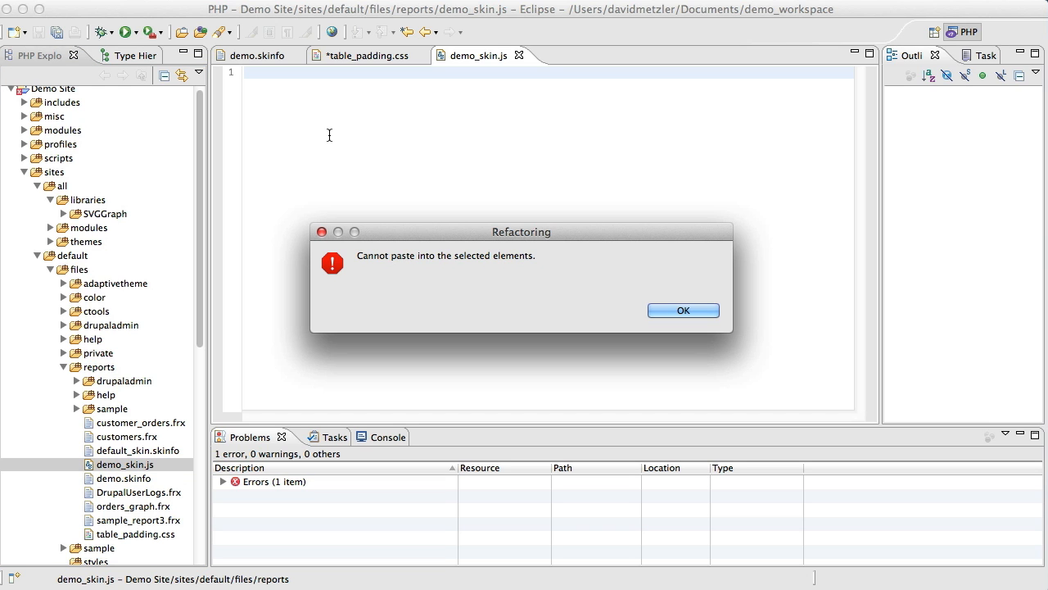
{"action": "left_click", "coordinate": [683, 310]}
{"action": "left_click", "coordinate": [379, 156]}
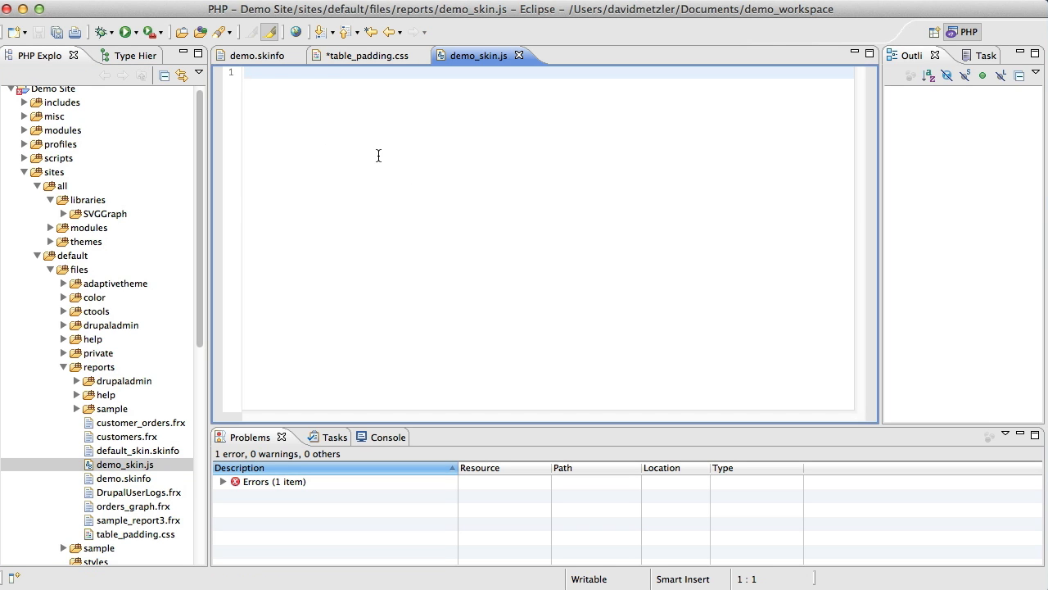
{"action": "key", "text": "super+v"}
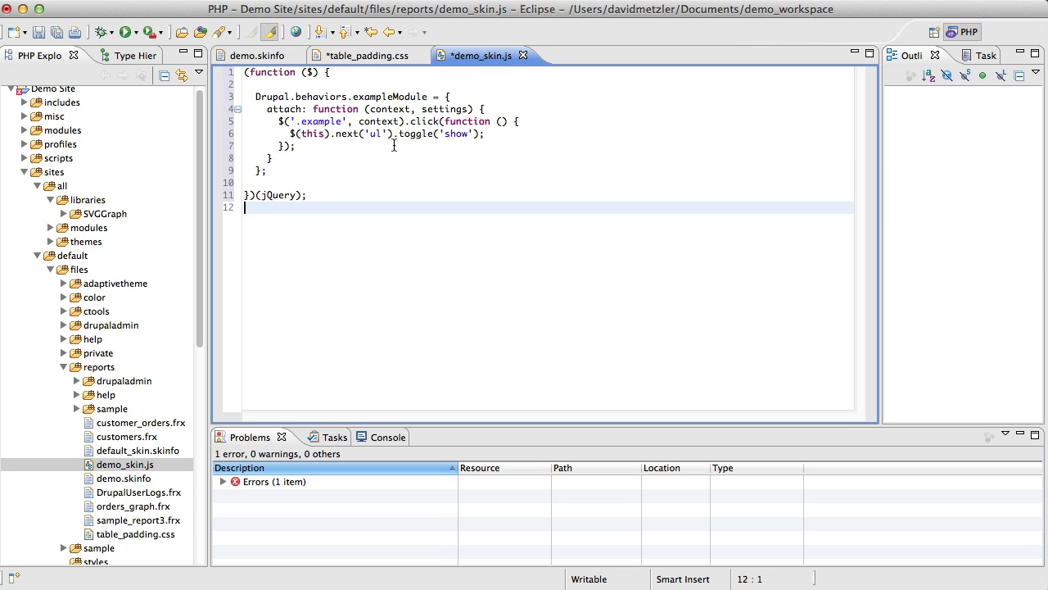
Rename the behavior exampleModule to forenaDemoSkin in demo_skin.js.
{"action": "double_click", "coordinate": [387, 96]}
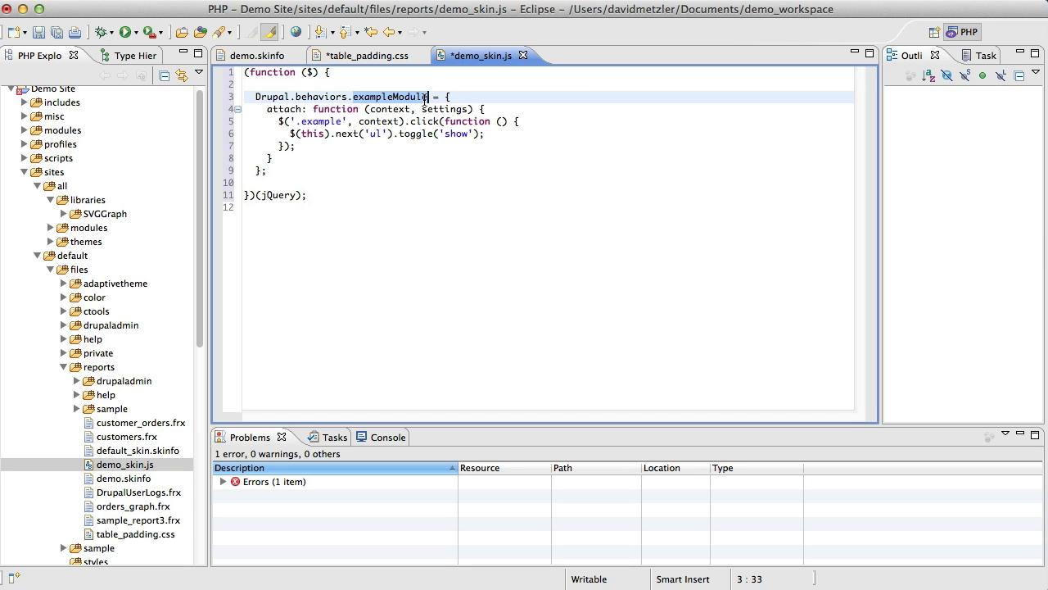
{"action": "type", "text": "forena"}
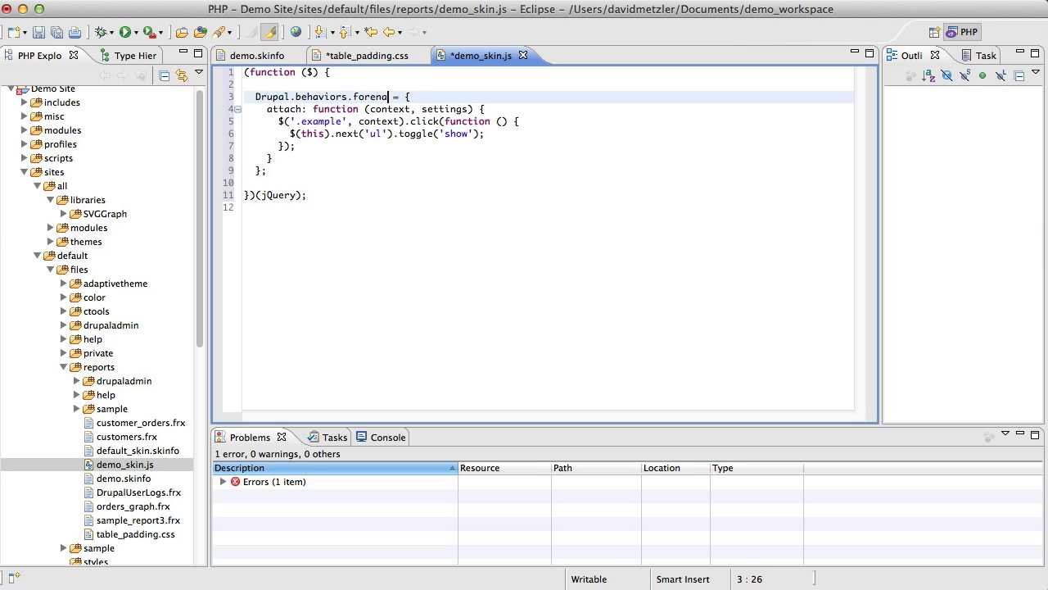
{"action": "type", "text": "DemoSkin"}
Delete the sample .example click handler from the attach function, leaving one indented blank line in its place.
{"action": "left_click", "coordinate": [508, 146]}
{"action": "left_click_drag", "start_coordinate": [395, 154], "coordinate": [216, 127]}
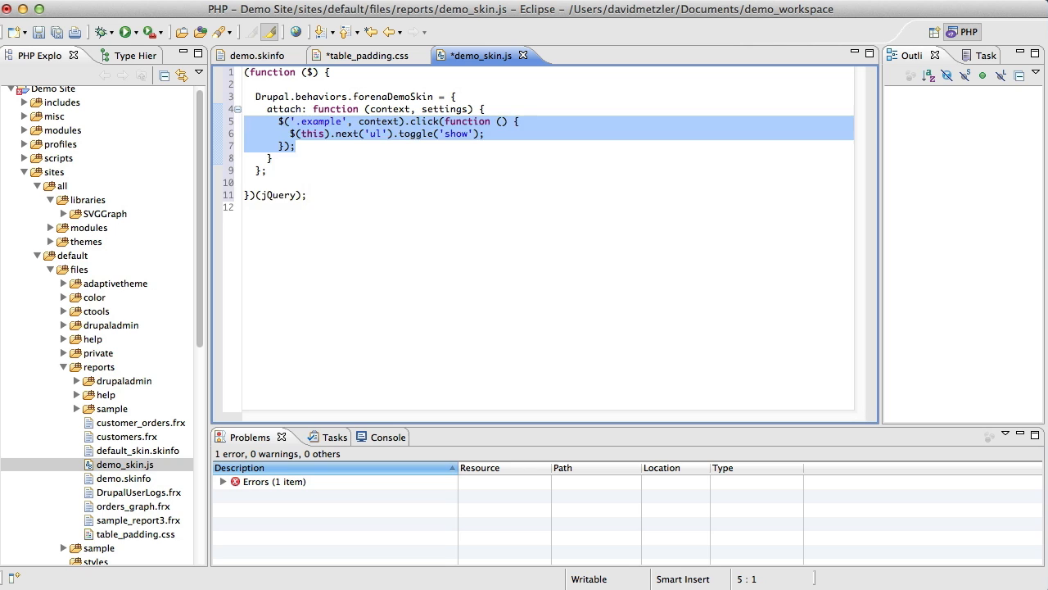
{"action": "key", "text": "BackSpace"}
{"action": "key", "text": "Tab"}
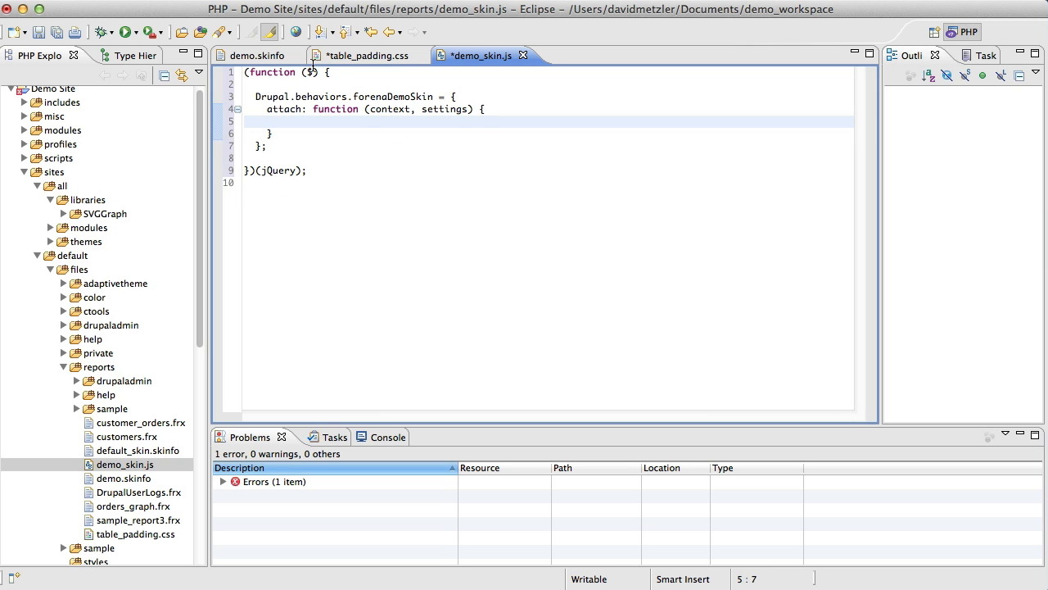
Switch to Chrome and copy the $('#example').dataTable(); line from the DataTables example's initialisation code.
{"action": "key", "text": "super+Tab"}
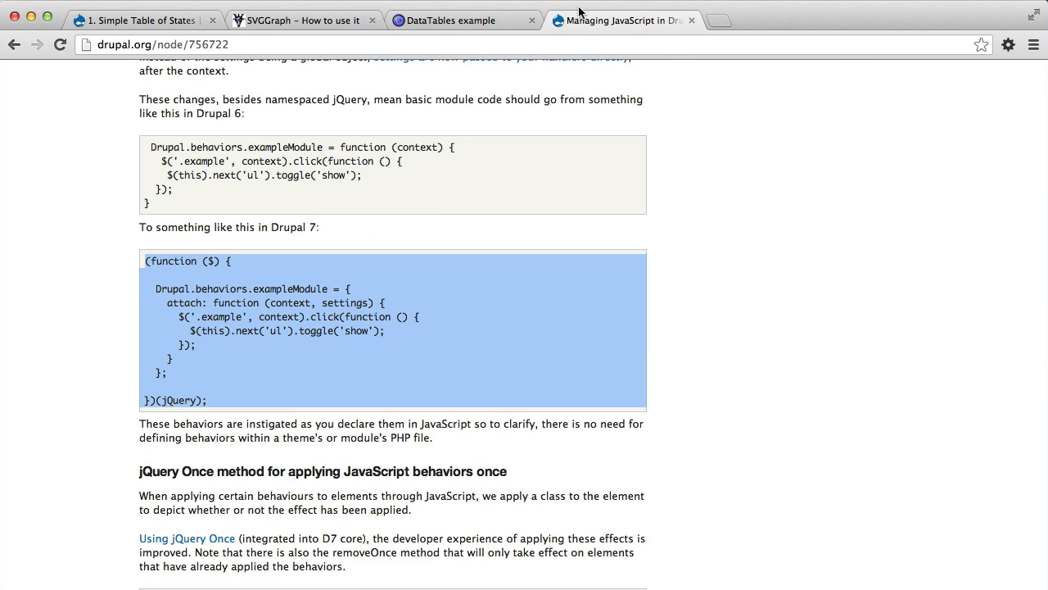
{"action": "left_click", "coordinate": [435, 22]}
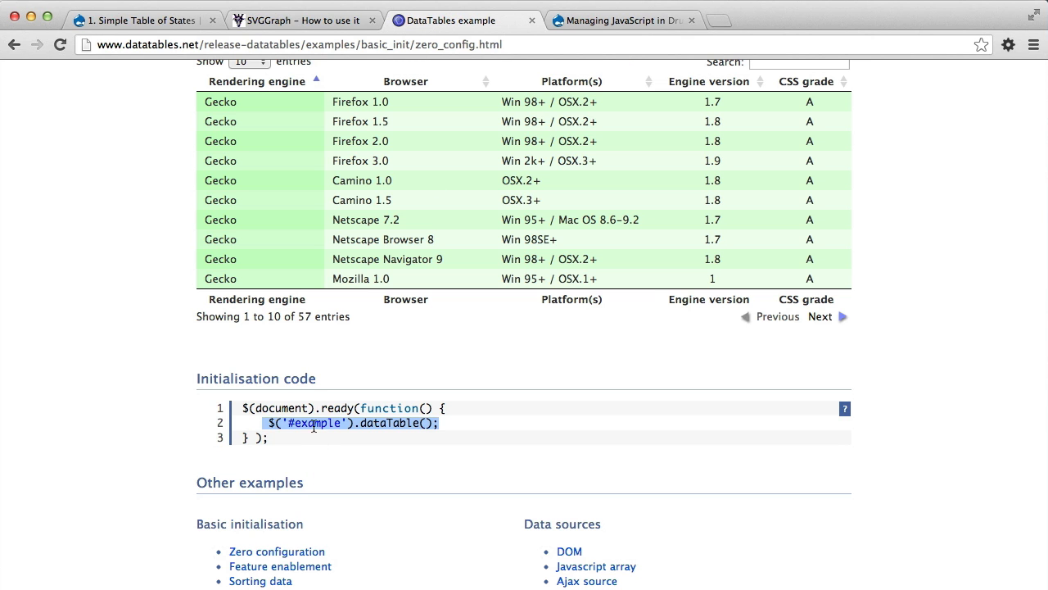
{"action": "left_click", "coordinate": [264, 422]}
{"action": "left_click_drag", "start_coordinate": [482, 424], "coordinate": [240, 423]}
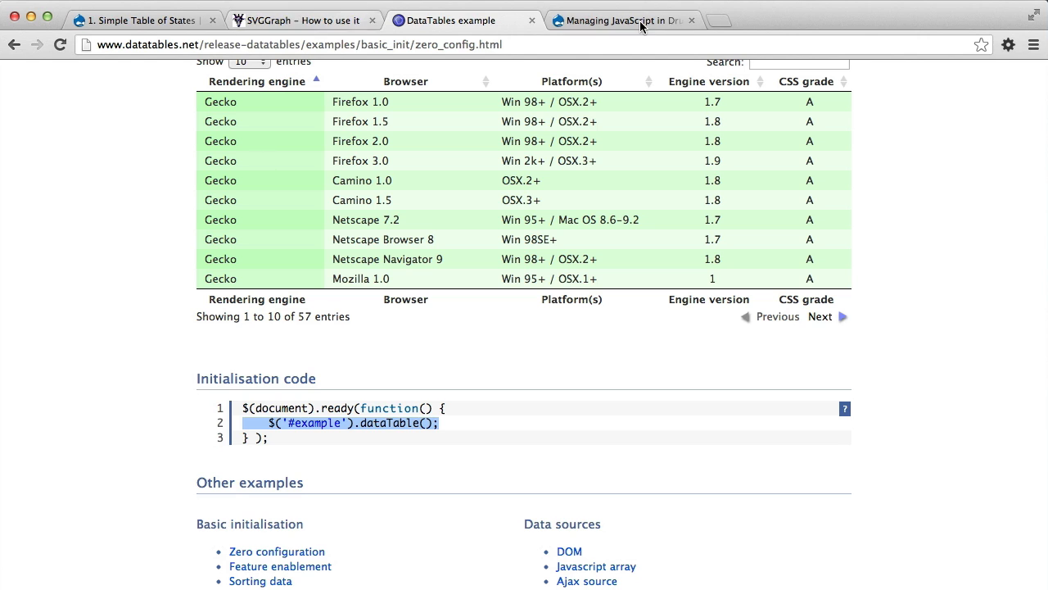
Switch to Eclipse, paste the dataTable() call into the attach function of demo_skin.js and save the file.
{"action": "key", "text": "super+Tab"}
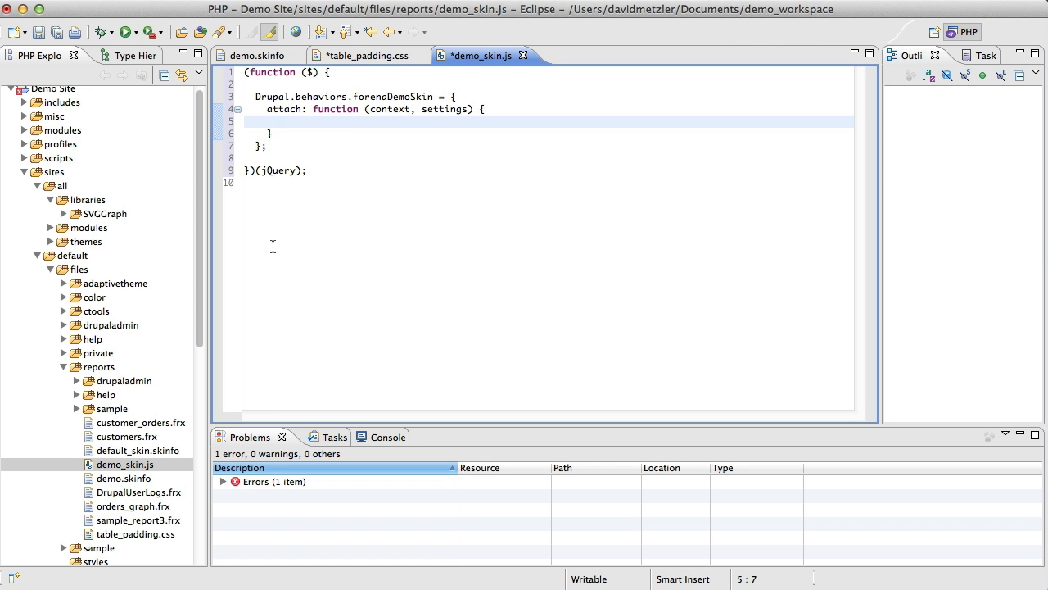
{"action": "key", "text": "super+v"}
{"action": "key", "text": "super+s"}
{"action": "left_click", "coordinate": [327, 240]}
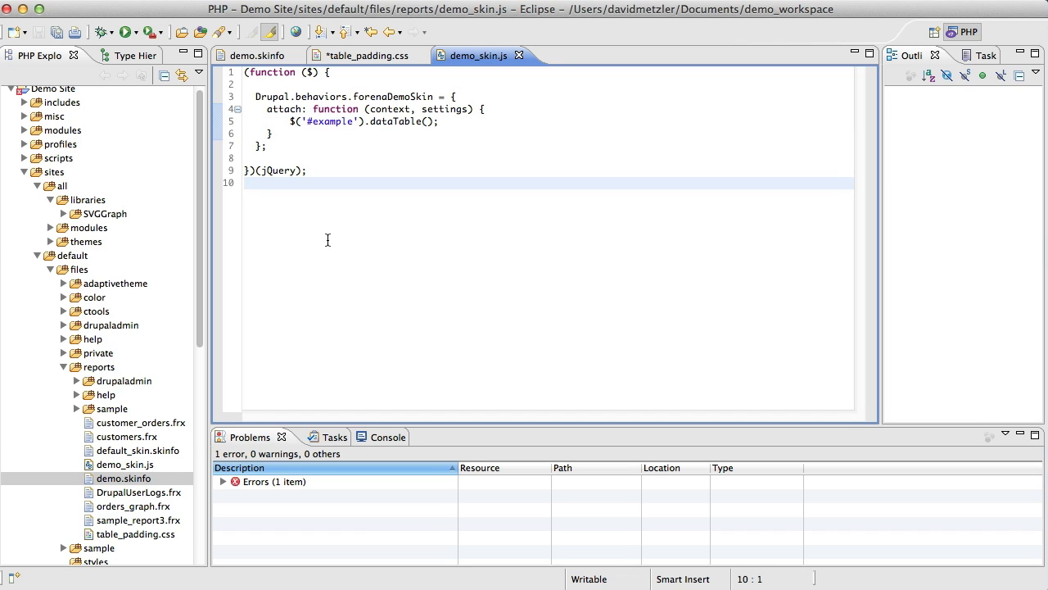
Change the selector of the dataTable() call in demo_skin.js from #example to table and save the file.
{"action": "double_click", "coordinate": [325, 121]}
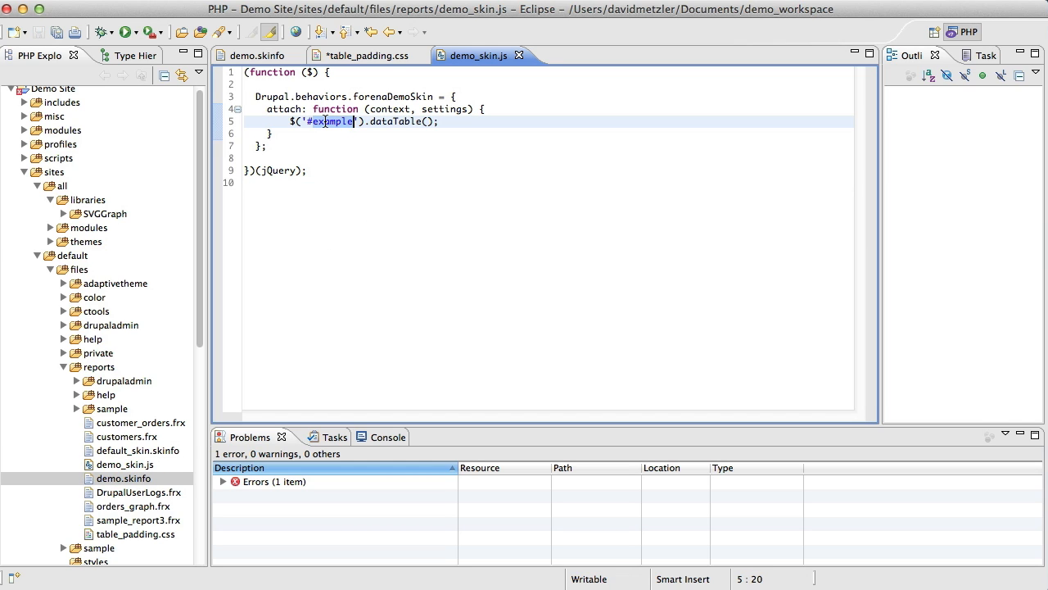
{"action": "key", "text": "BackSpace"}
{"action": "key", "text": "BackSpace"}
{"action": "type", "text": "table"}
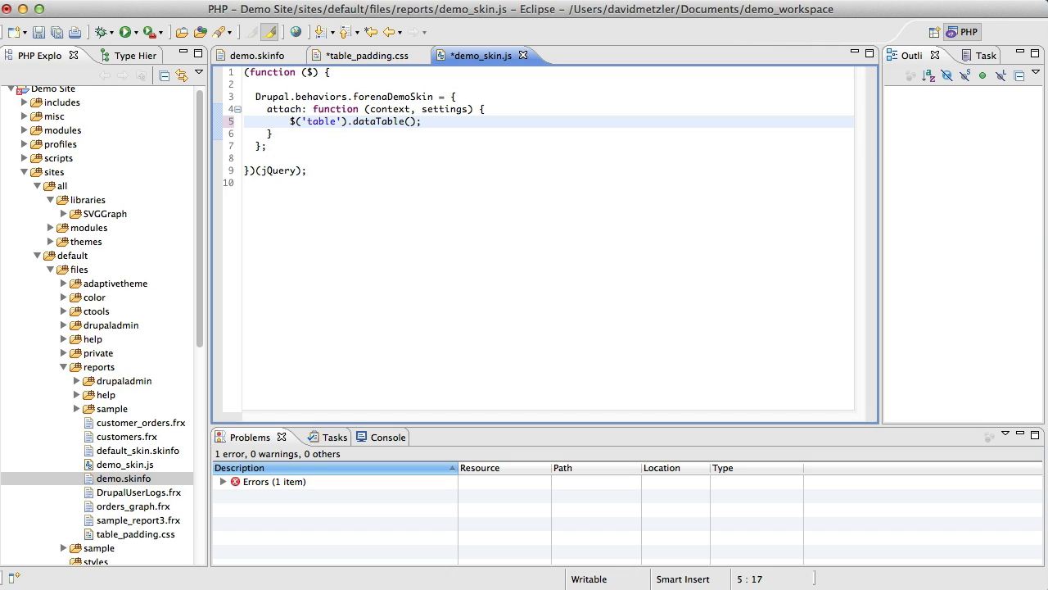
{"action": "key", "text": "super+s"}
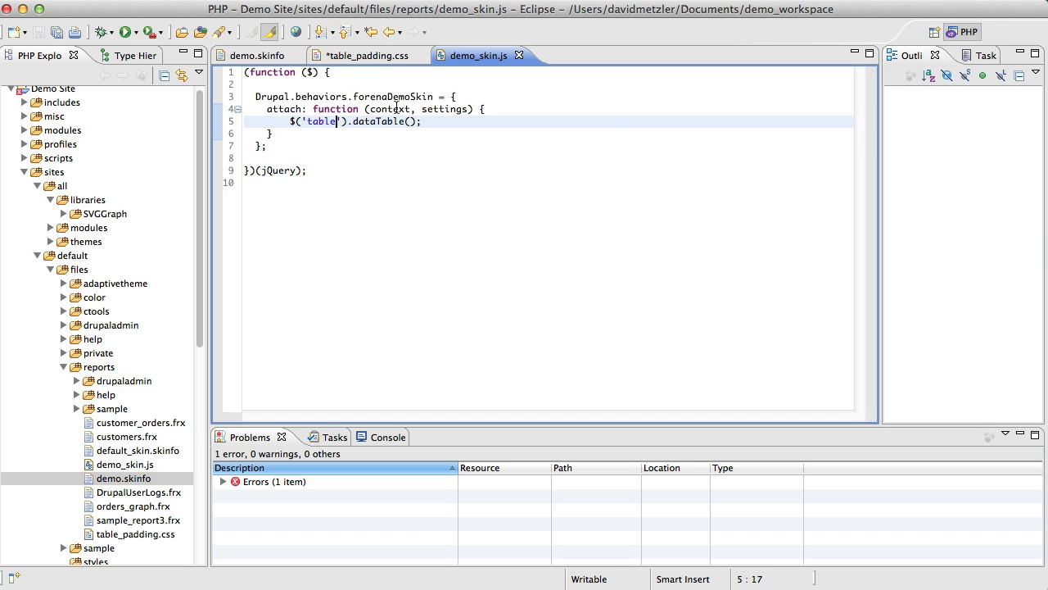
{"action": "left_click", "coordinate": [529, 133]}
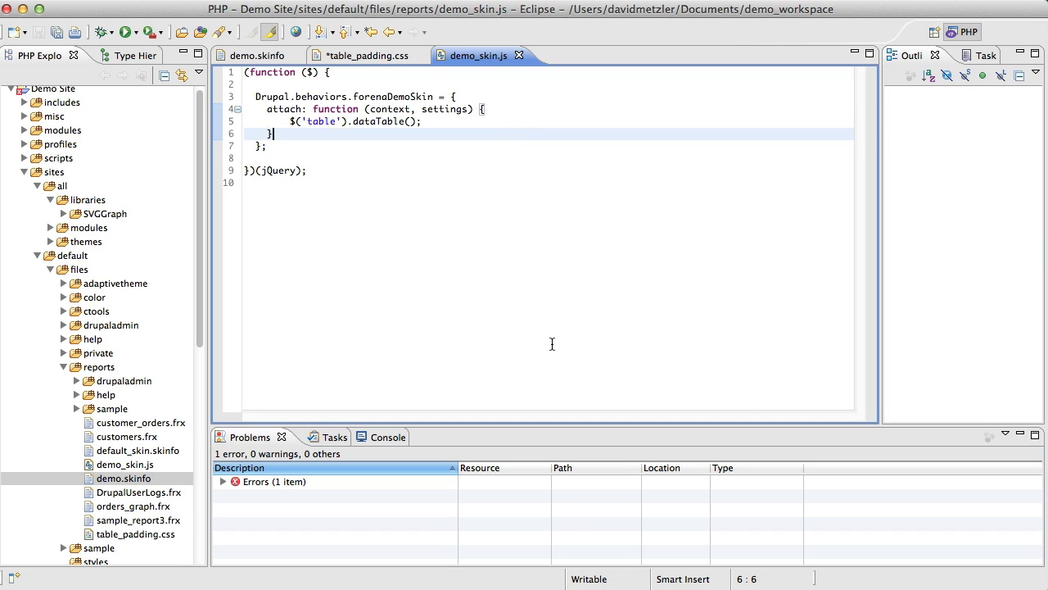
Switch to Chrome and reload the Simple Table of States report to check its table.
{"action": "key", "text": "super+Tab"}
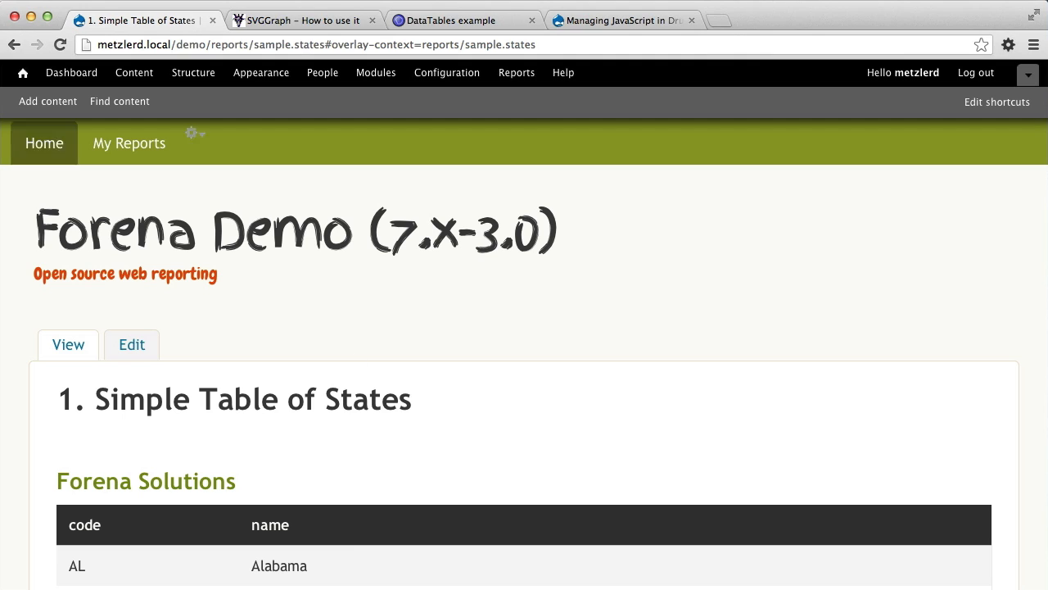
{"action": "left_click", "coordinate": [57, 45]}
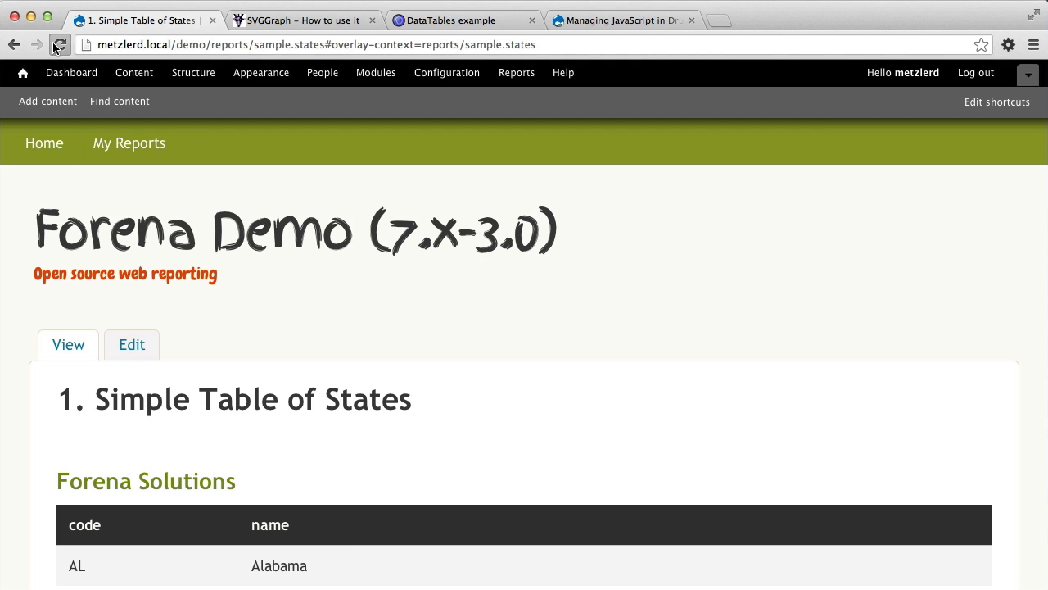
{"action": "scroll", "coordinate": [249, 227], "scroll_direction": "down", "scroll_amount": 1}
{"action": "scroll", "coordinate": [249, 226], "scroll_direction": "down", "scroll_amount": 5}
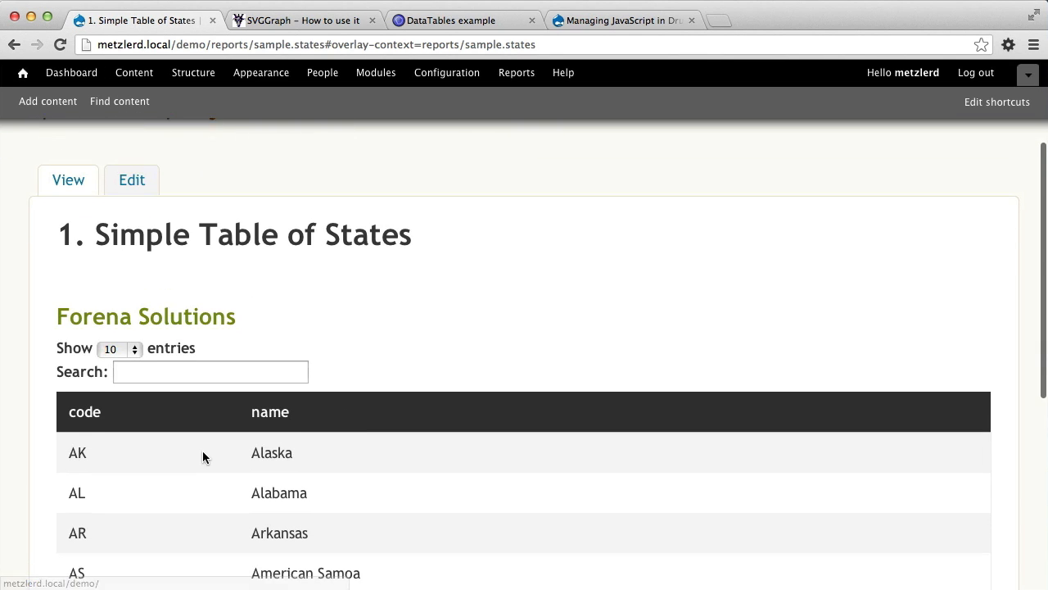
Test the report table's search filter with al, replacing that term with Ala.
{"action": "left_click", "coordinate": [163, 369]}
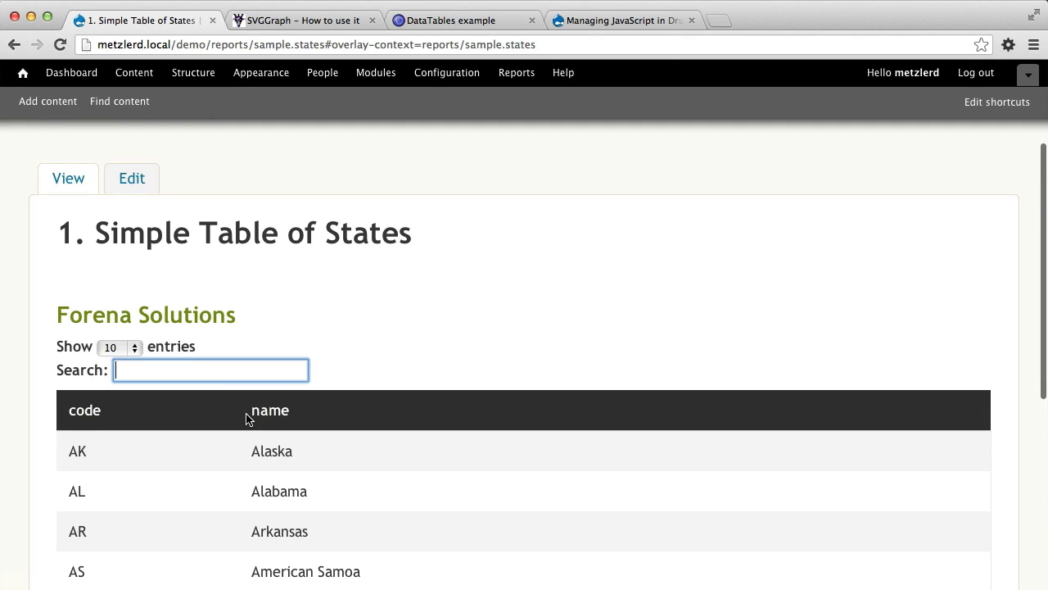
{"action": "scroll", "coordinate": [245, 409], "scroll_direction": "down", "scroll_amount": 2}
{"action": "type", "text": "al"}
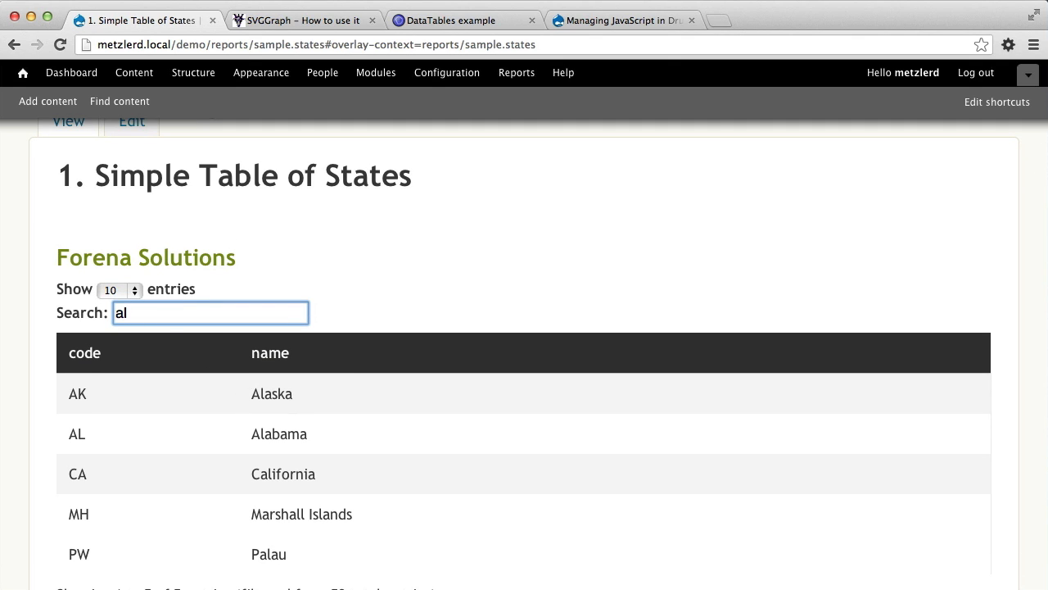
{"action": "key", "text": "BackSpace"}
{"action": "key", "text": "BackSpace"}
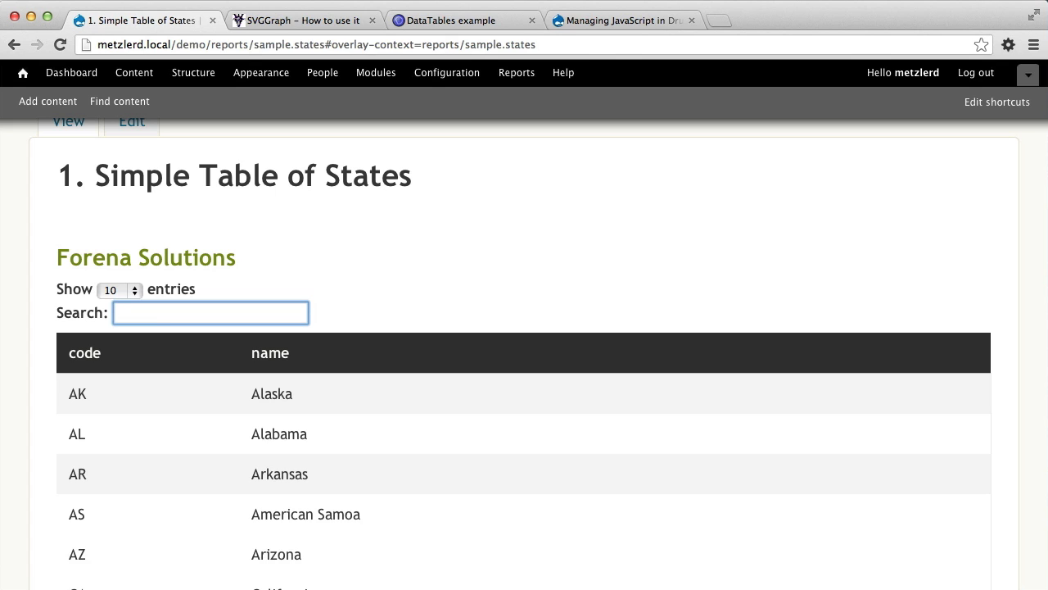
{"action": "type", "text": "Ala"}
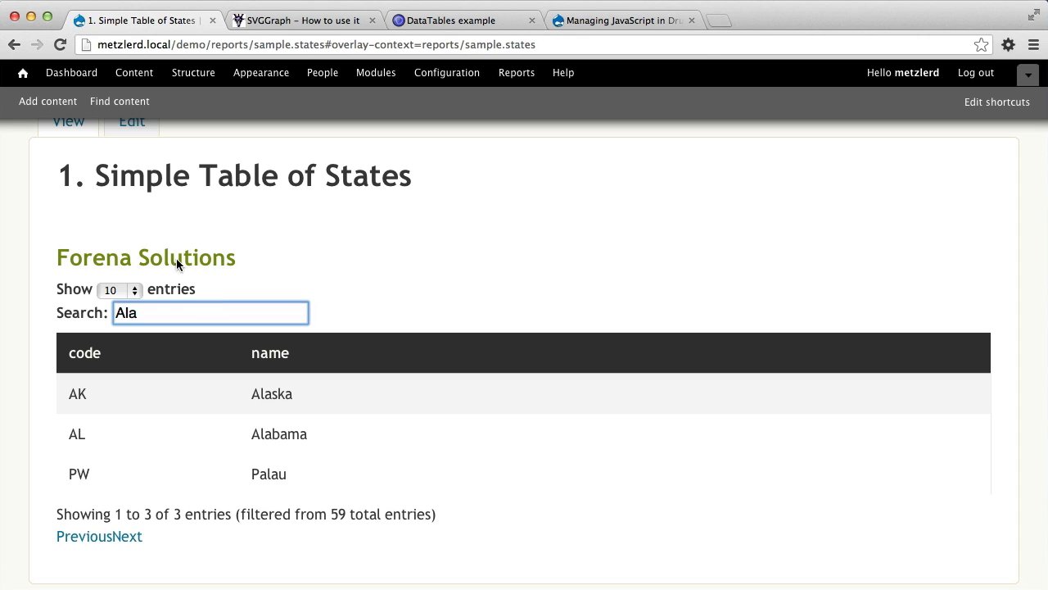
Open the report's format settings for editing, view the available skin choices, and close the editor without changing the skin.
{"action": "scroll", "coordinate": [158, 223], "scroll_direction": "up", "scroll_amount": 3}
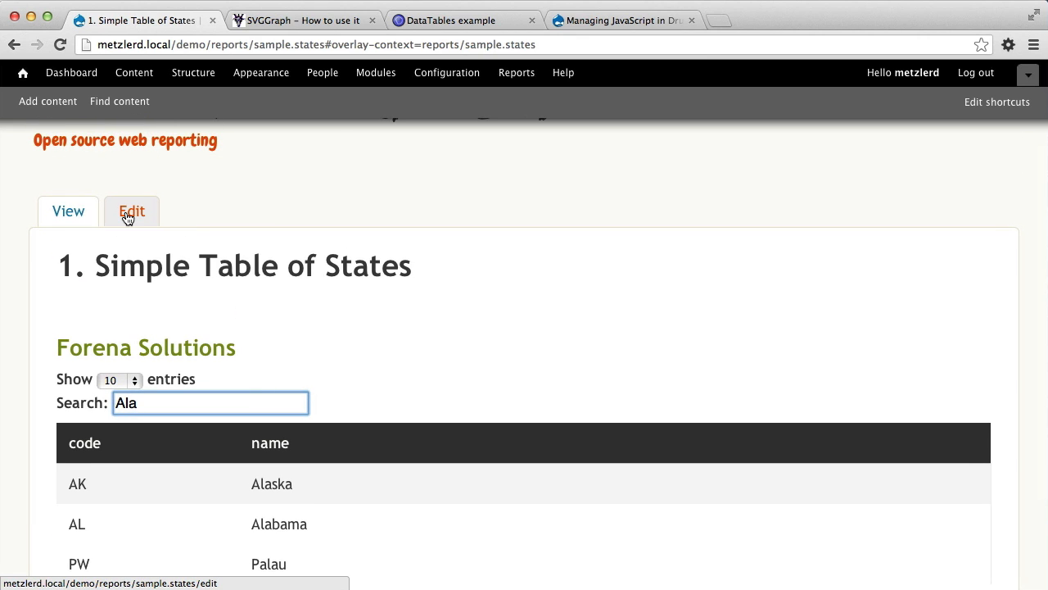
{"action": "left_click", "coordinate": [128, 215]}
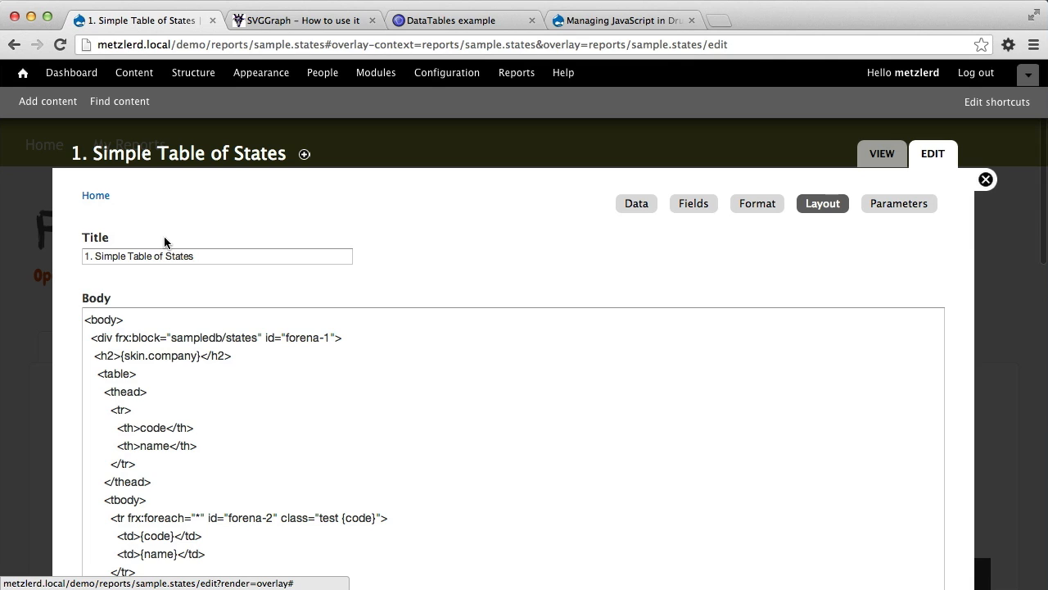
{"action": "left_click", "coordinate": [749, 212]}
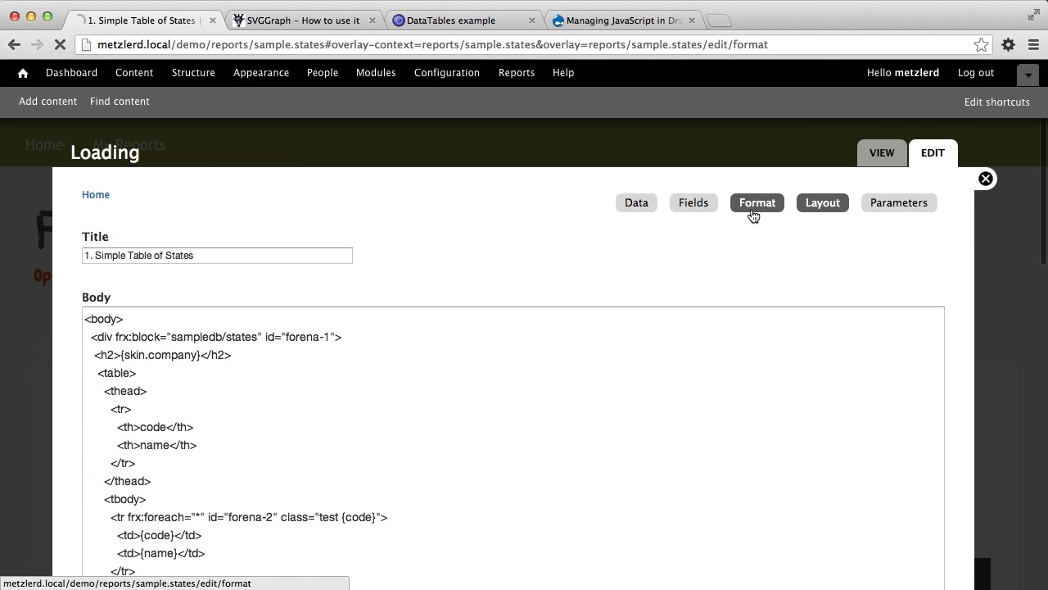
{"action": "left_click", "coordinate": [110, 257]}
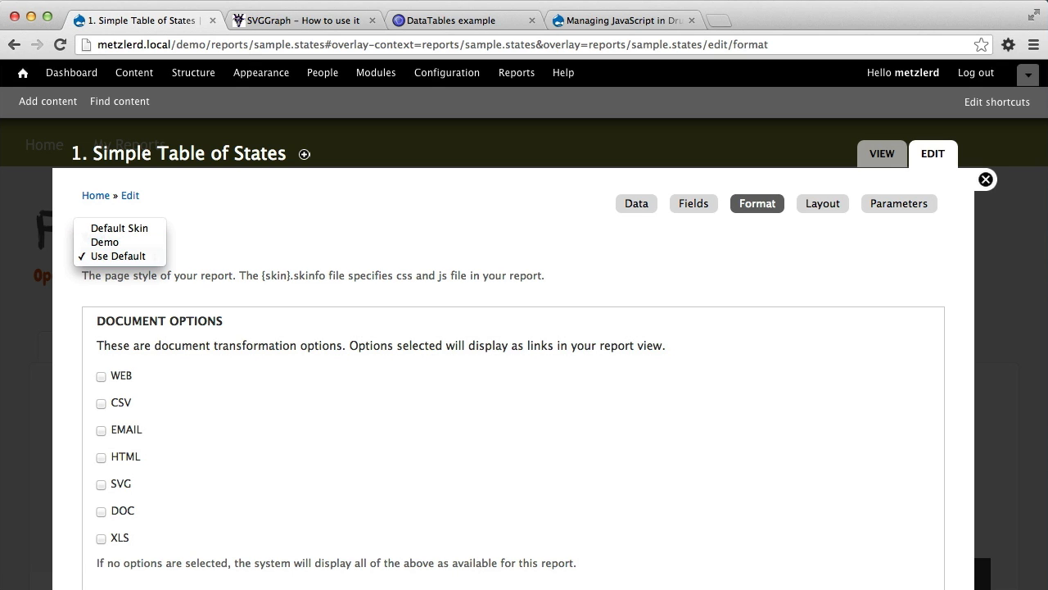
{"action": "left_click", "coordinate": [979, 180]}
{"action": "left_click", "coordinate": [985, 179]}
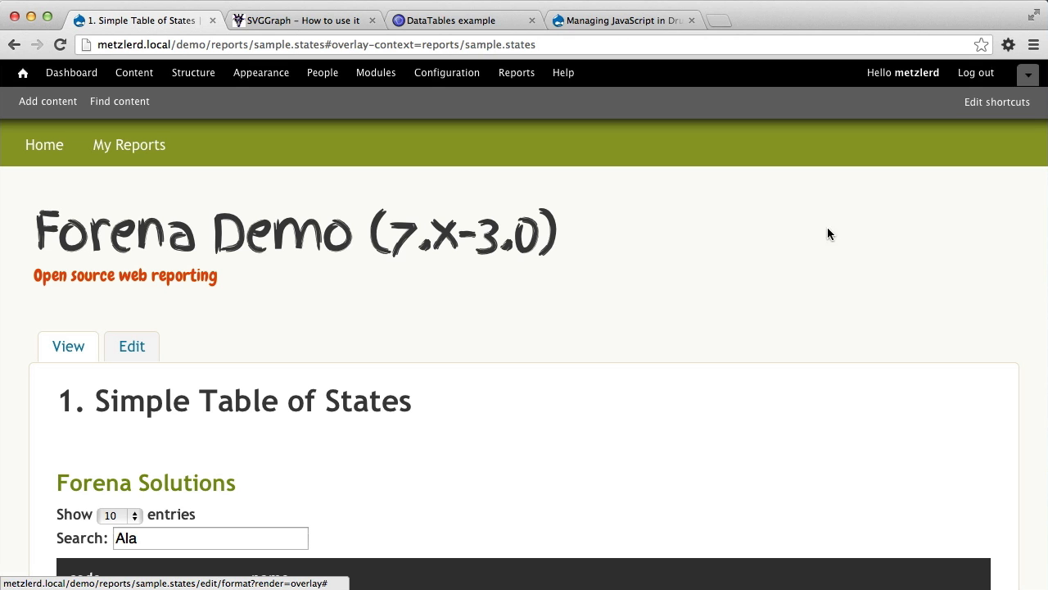